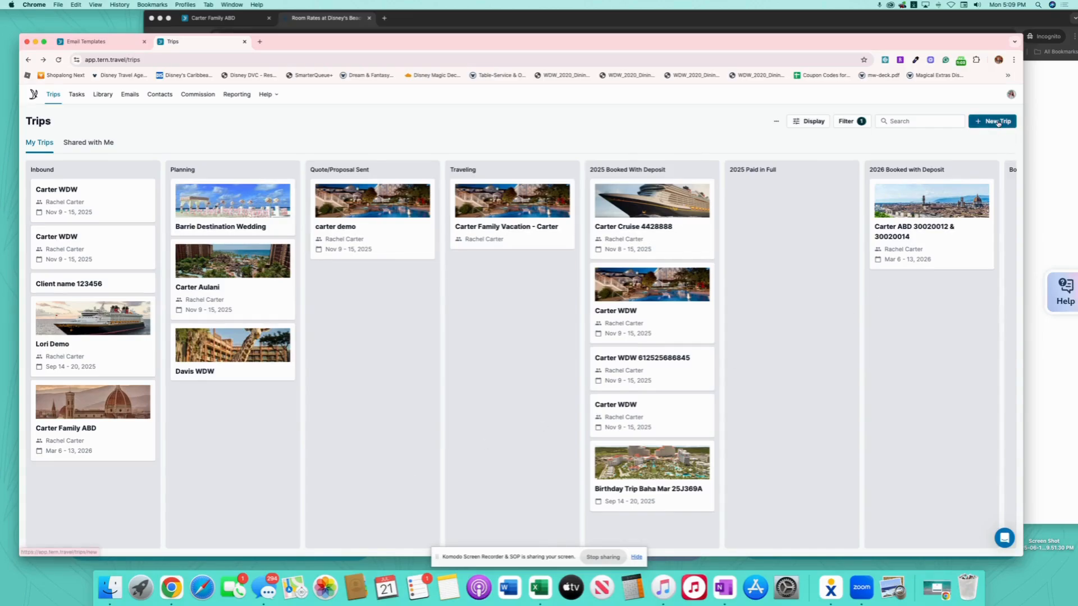
- Create a new trip named 'Carter Aulani' dated Nov 9 to Nov 15, 2025
click(998, 122)
click(449, 274)
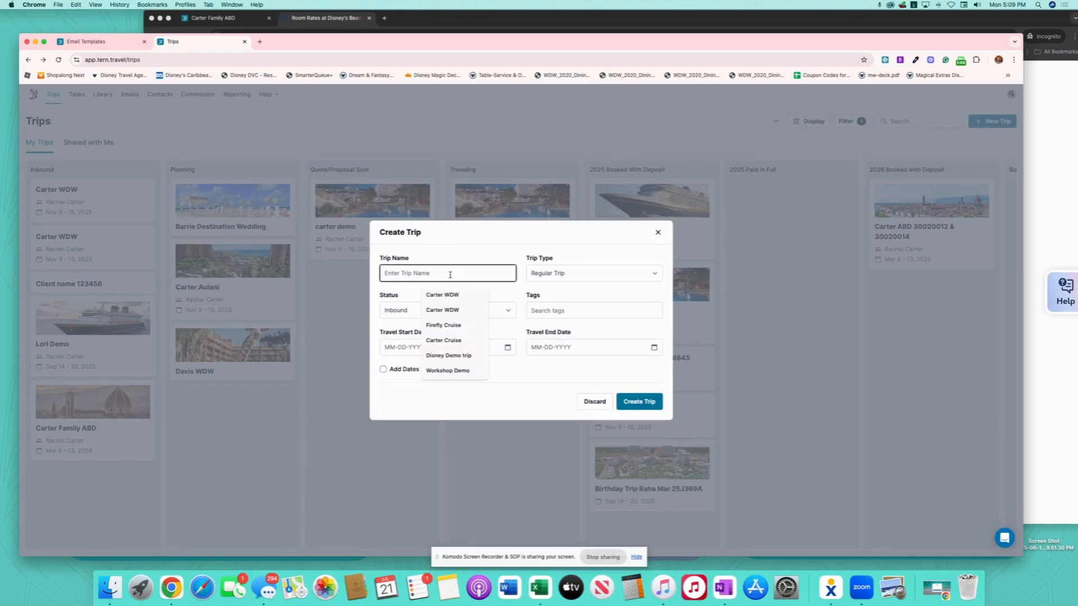
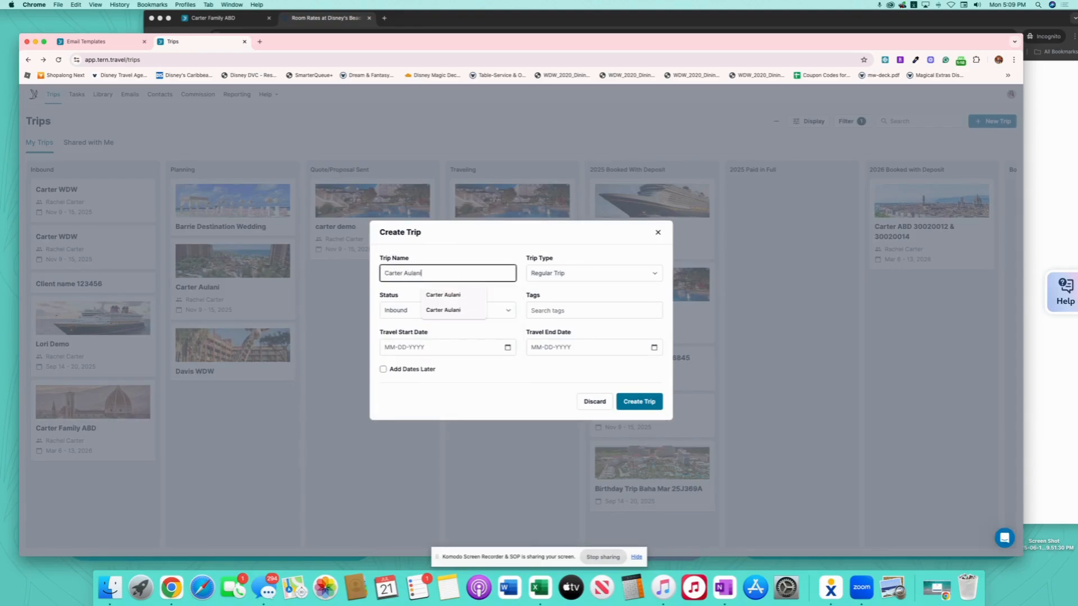
click(508, 347)
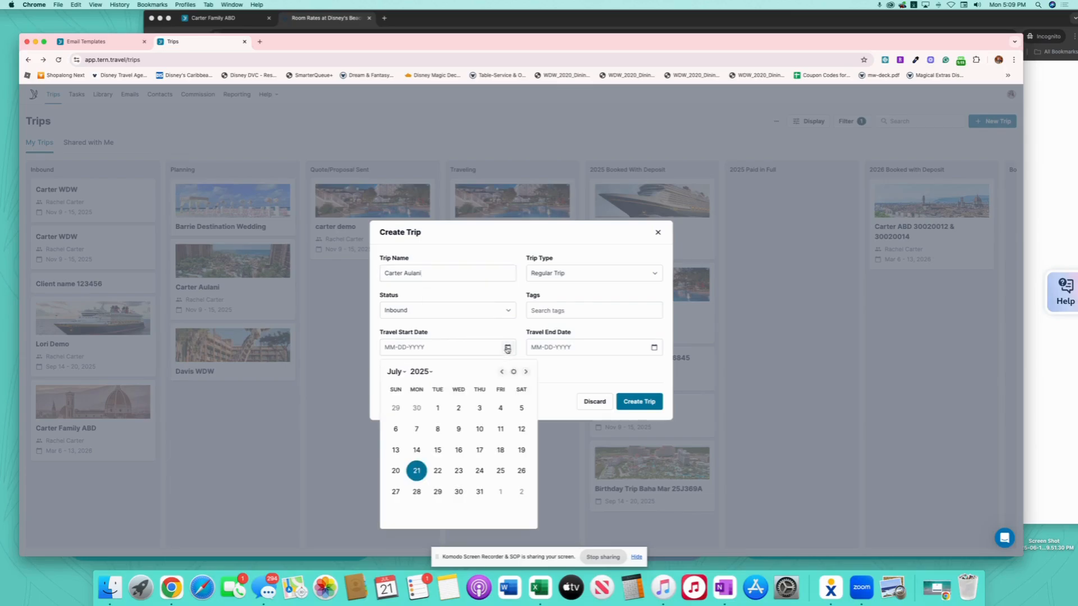
click(409, 371)
click(413, 411)
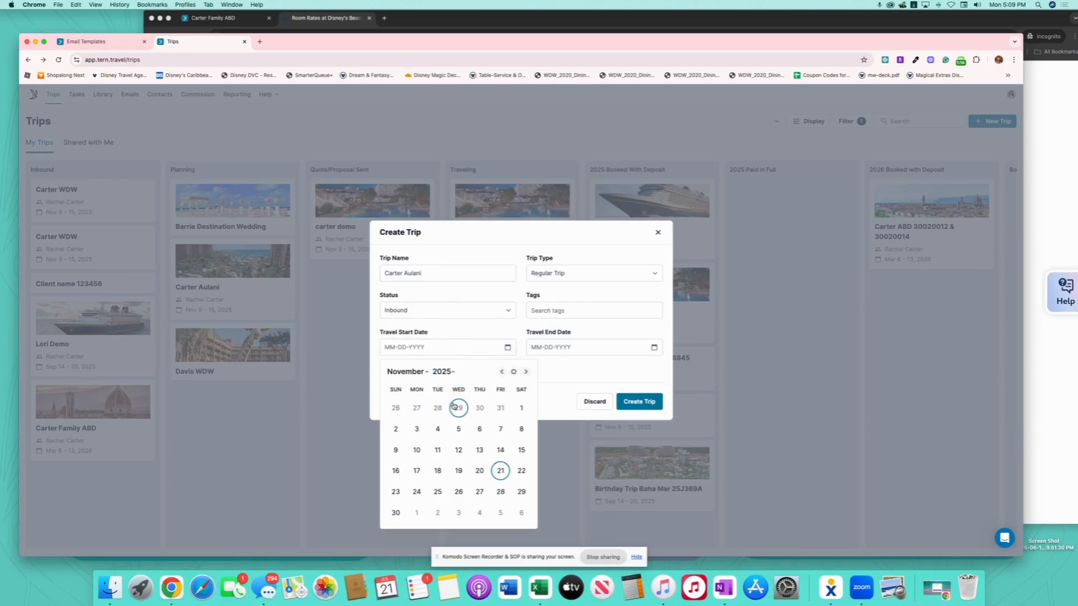
click(396, 450)
click(654, 347)
click(667, 450)
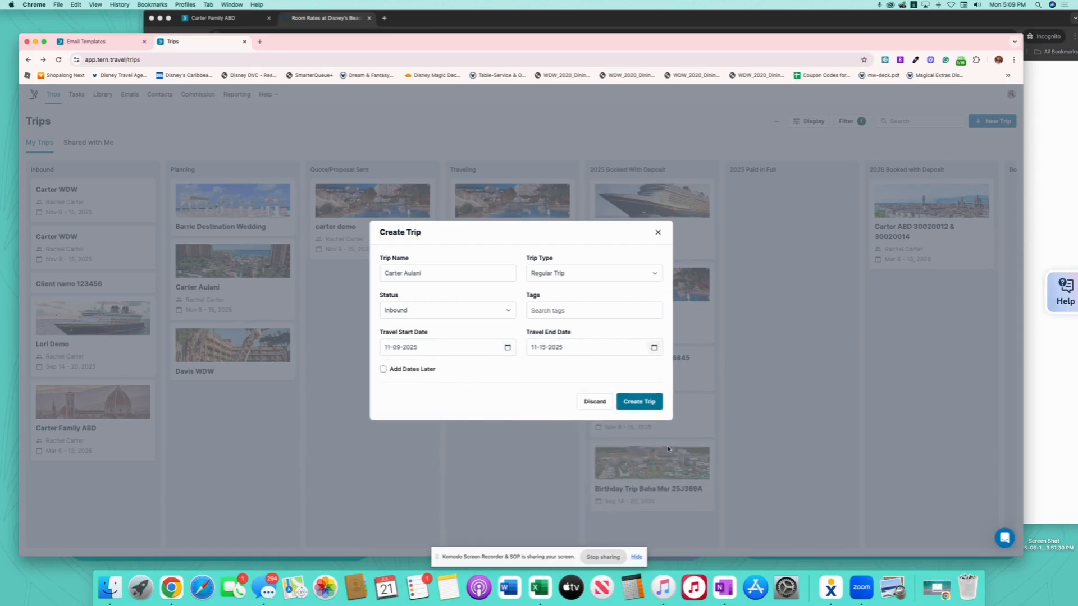
click(640, 401)
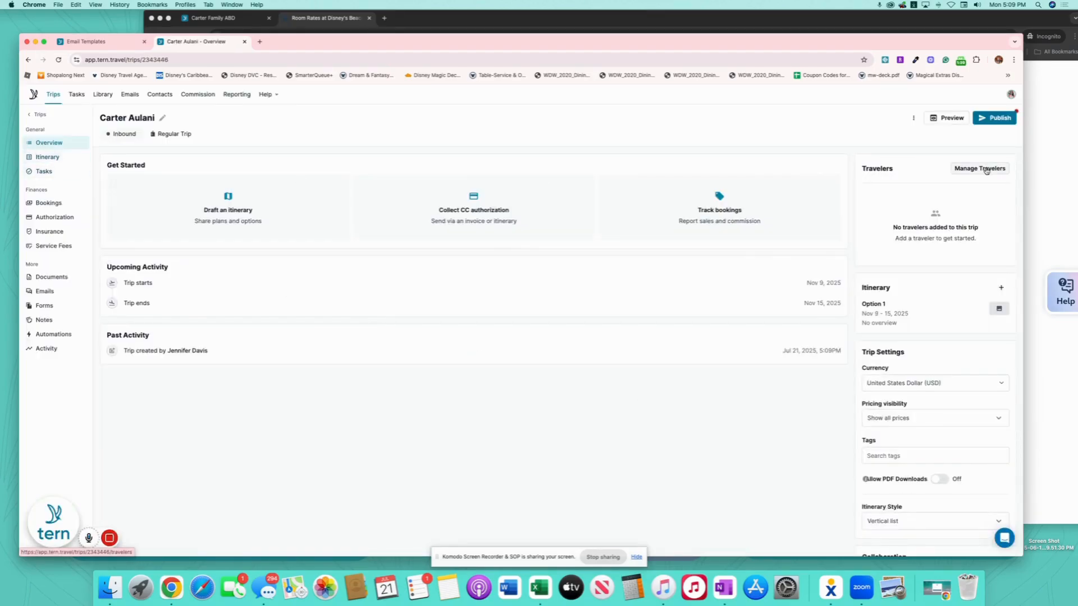
- Search for and add the four family contacts as travelers, one as primary and three with full access
click(982, 169)
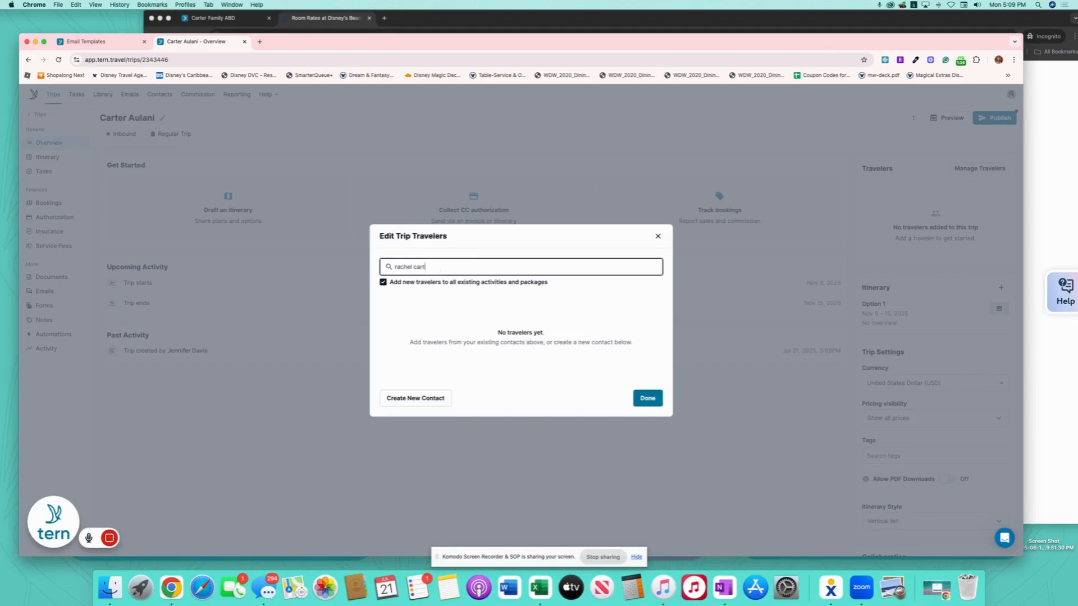
click(439, 293)
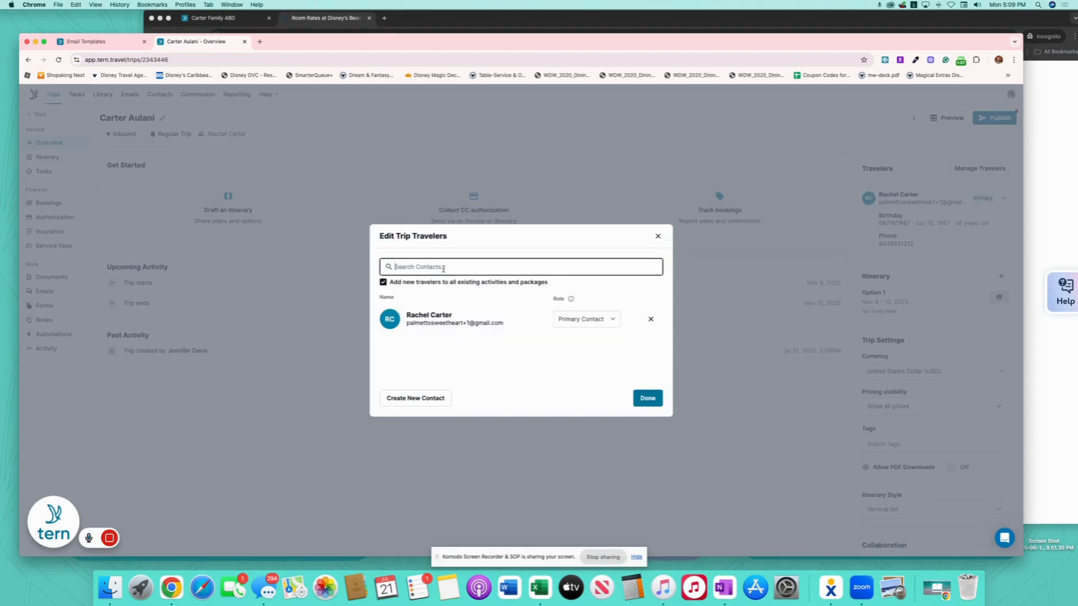
text(marcus)
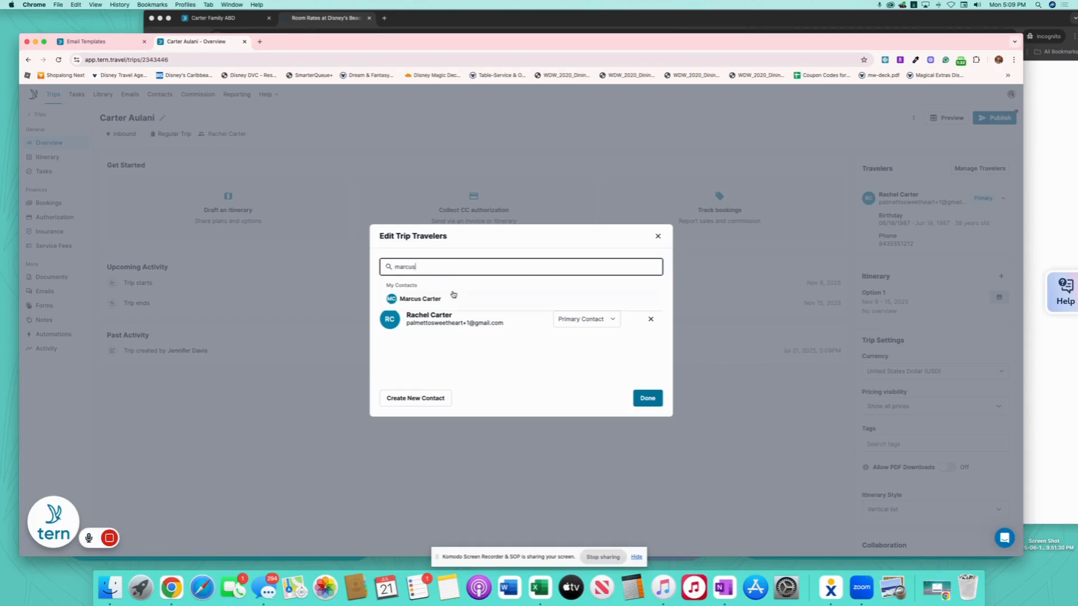
click(444, 295)
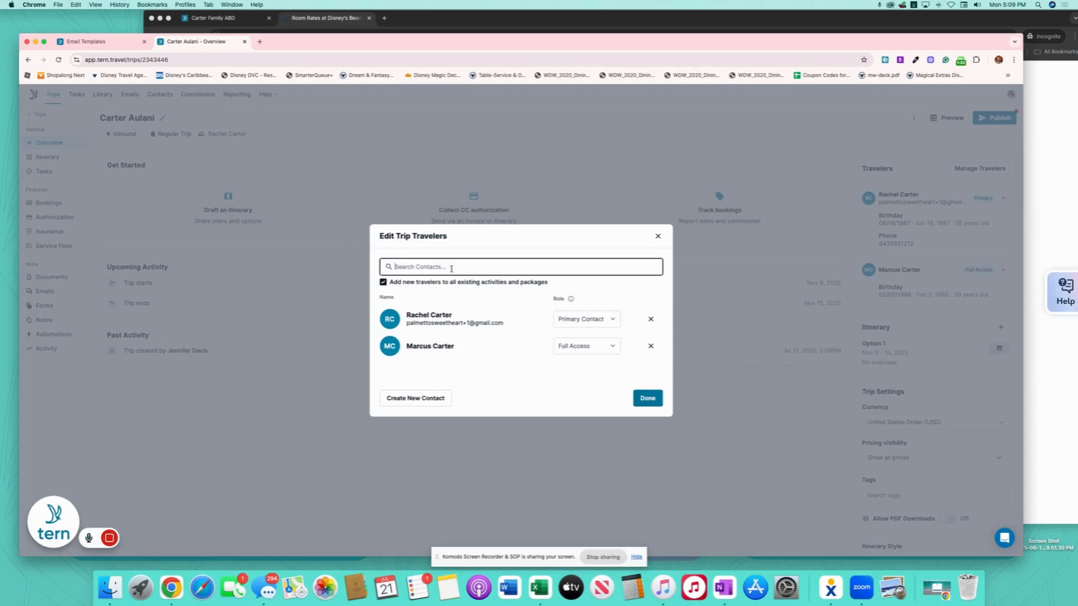
text(ava)
click(420, 296)
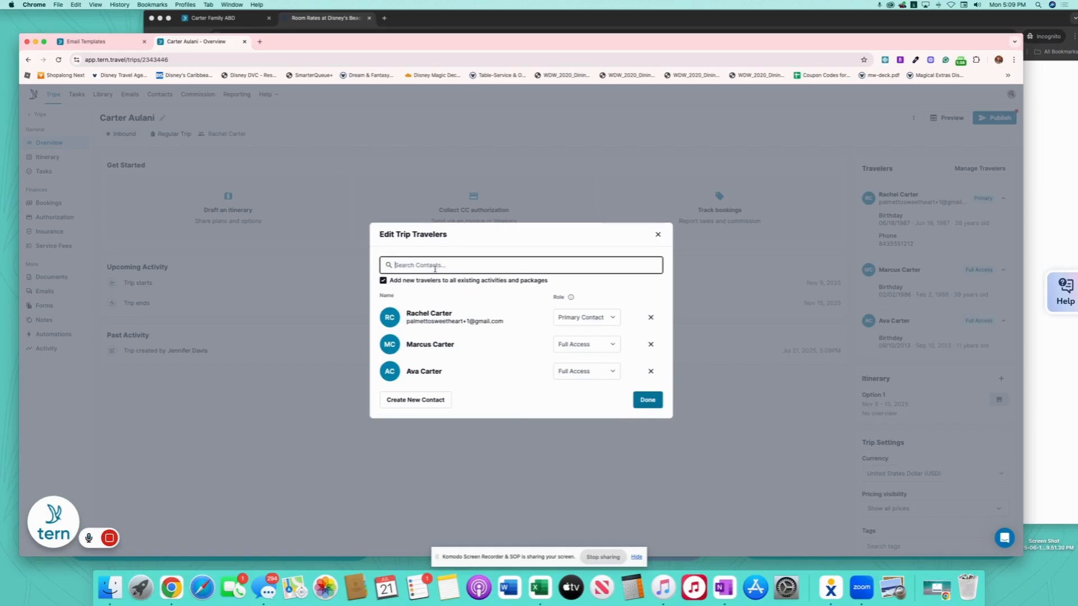
text(ethan)
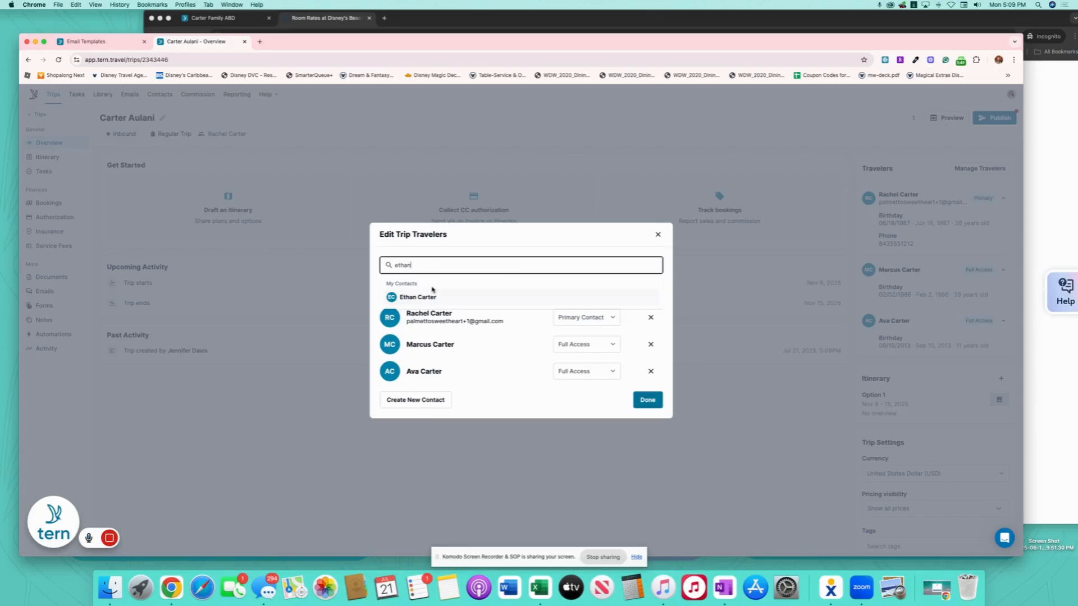
click(431, 293)
click(646, 417)
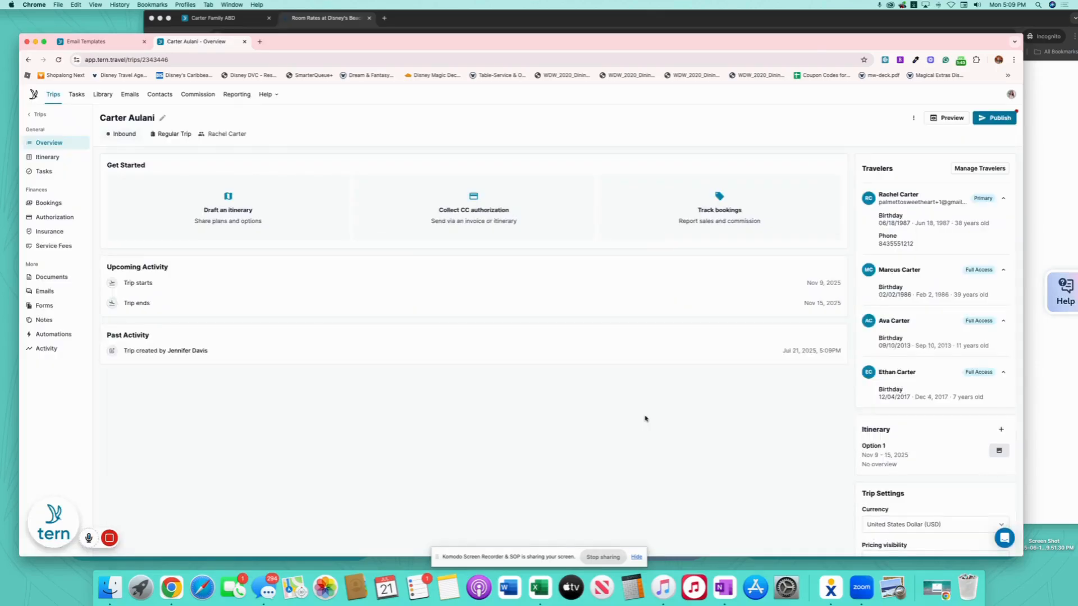
click(48, 158)
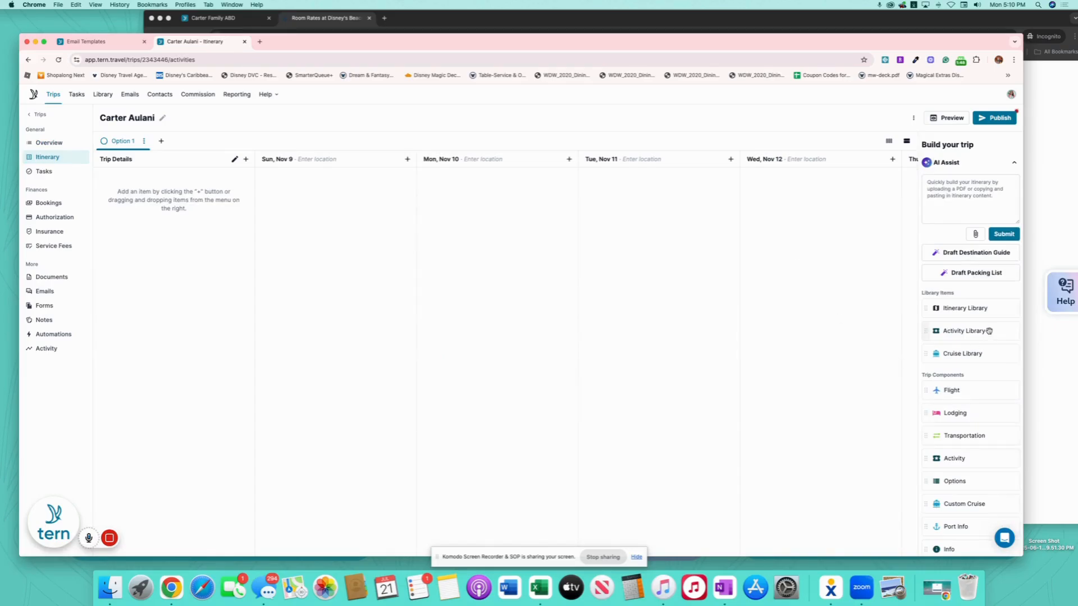
- Add the shared 'Aulani, a Disney Resort & Spa' template to Sun, Nov 9 from the Activity Library
drag(989, 331, 373, 172)
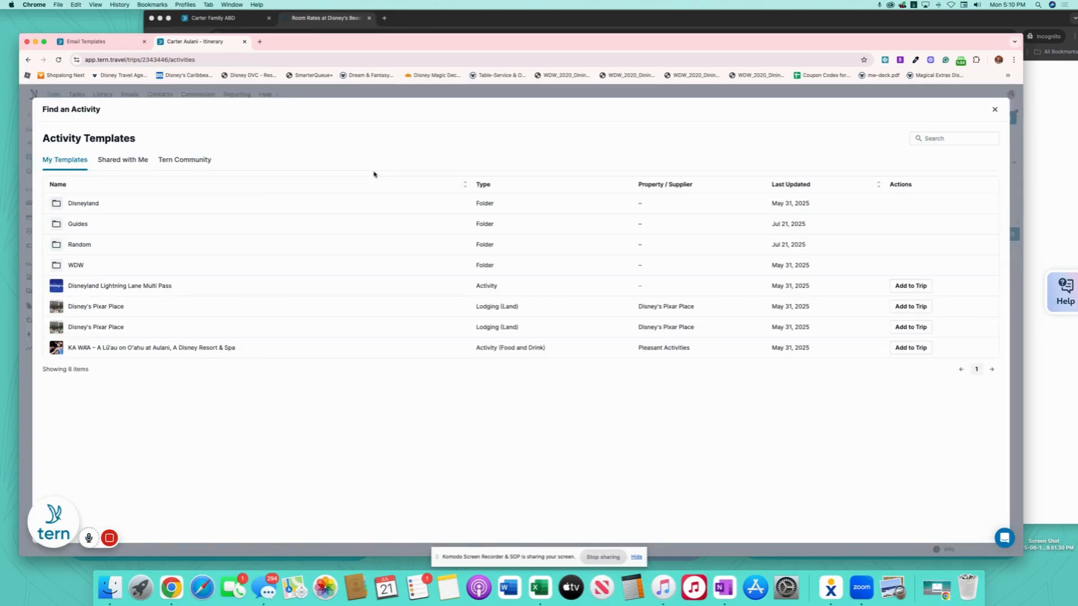
click(134, 161)
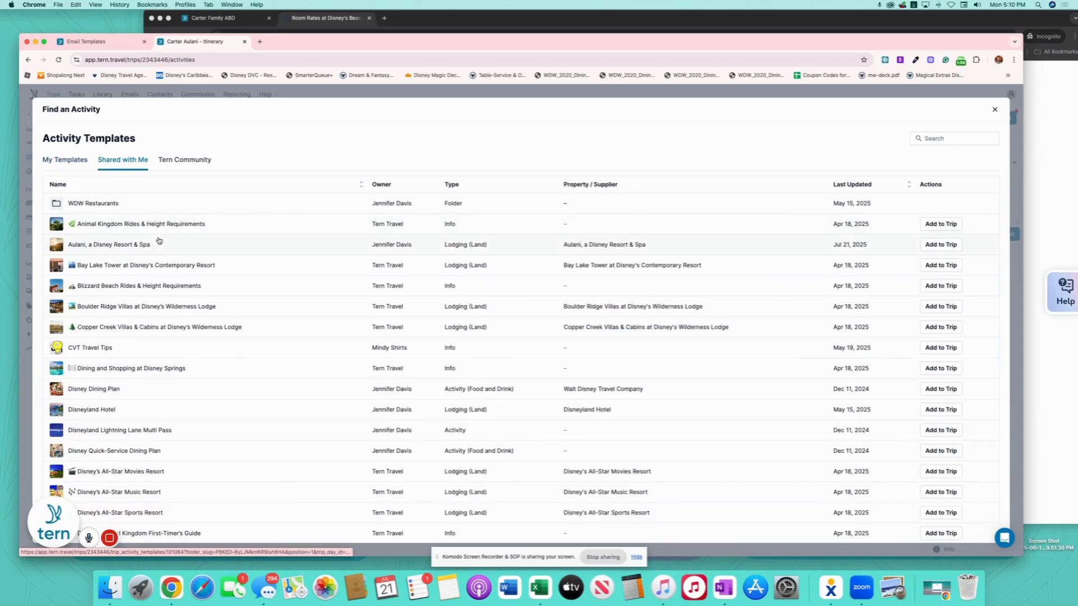
click(935, 245)
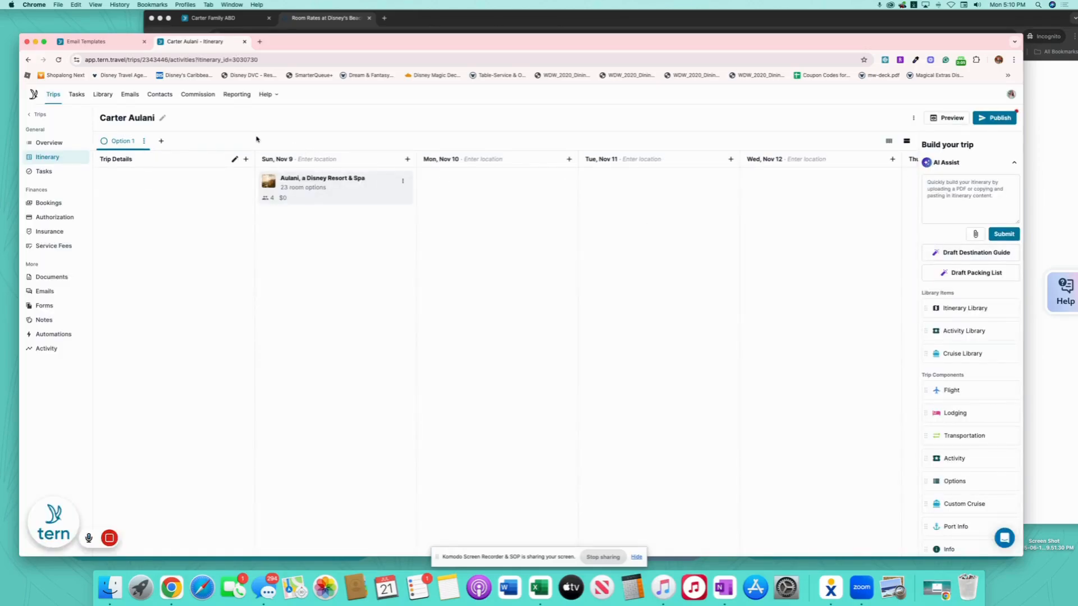
- Set the Aulani stay's check-in date to Nov 9 and check-out date to Nov 15, 2025
click(346, 190)
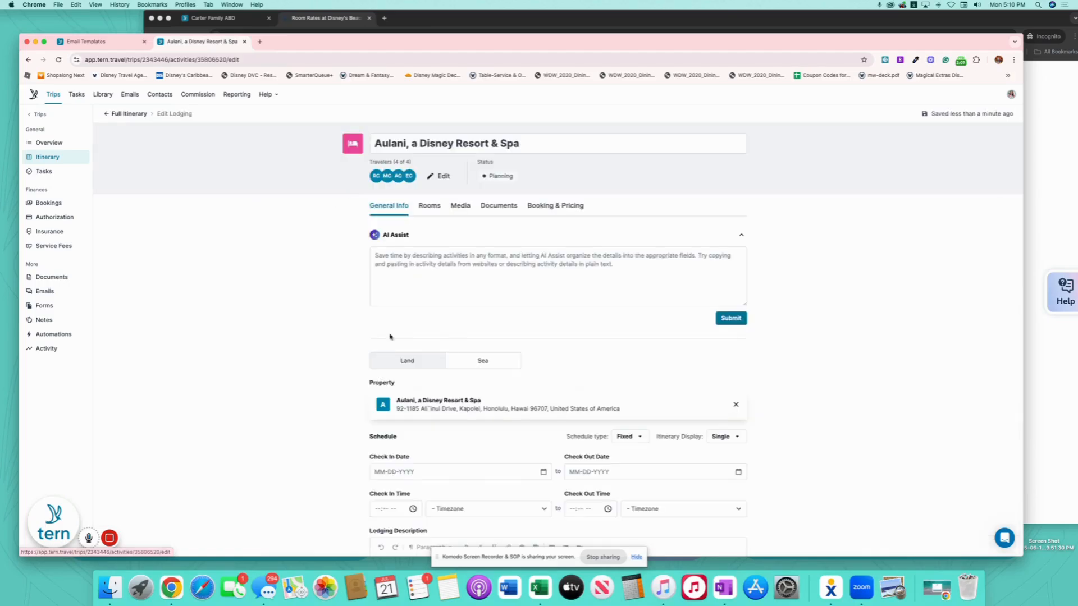
scroll(382, 340, down, 3)
scroll(382, 340, down, 2)
scroll(362, 284, up, 3)
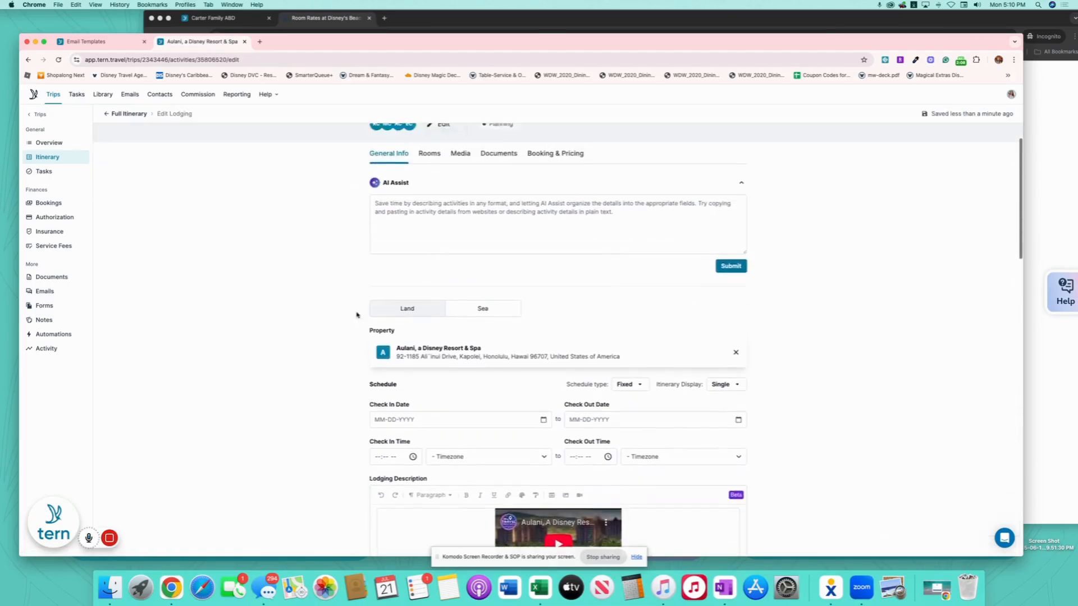
scroll(359, 313, down, 10)
scroll(363, 315, down, 15)
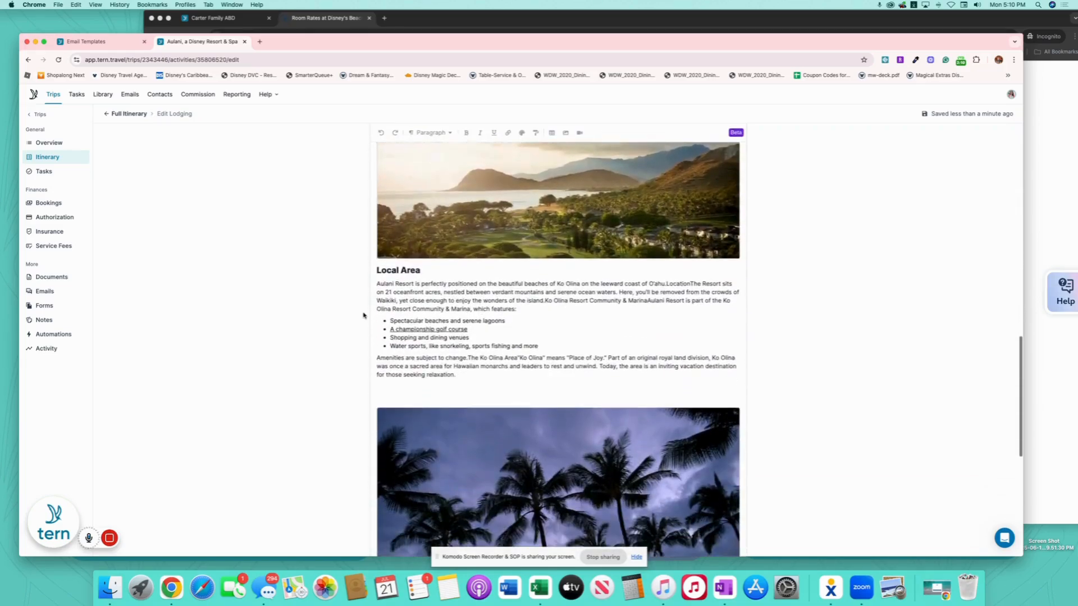
scroll(363, 315, up, 20)
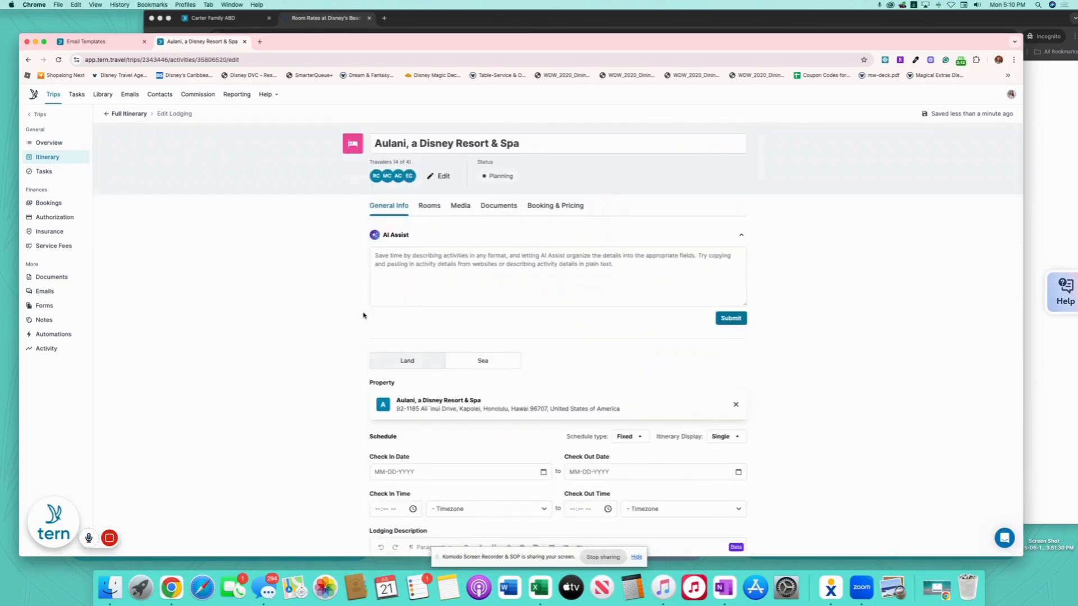
scroll(363, 315, down, 5)
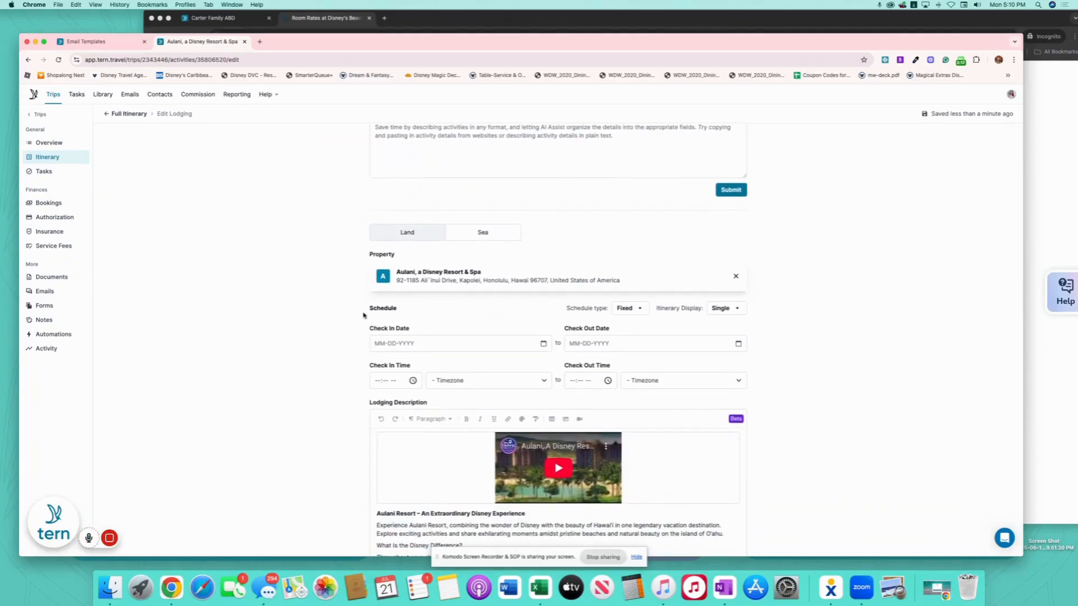
click(543, 343)
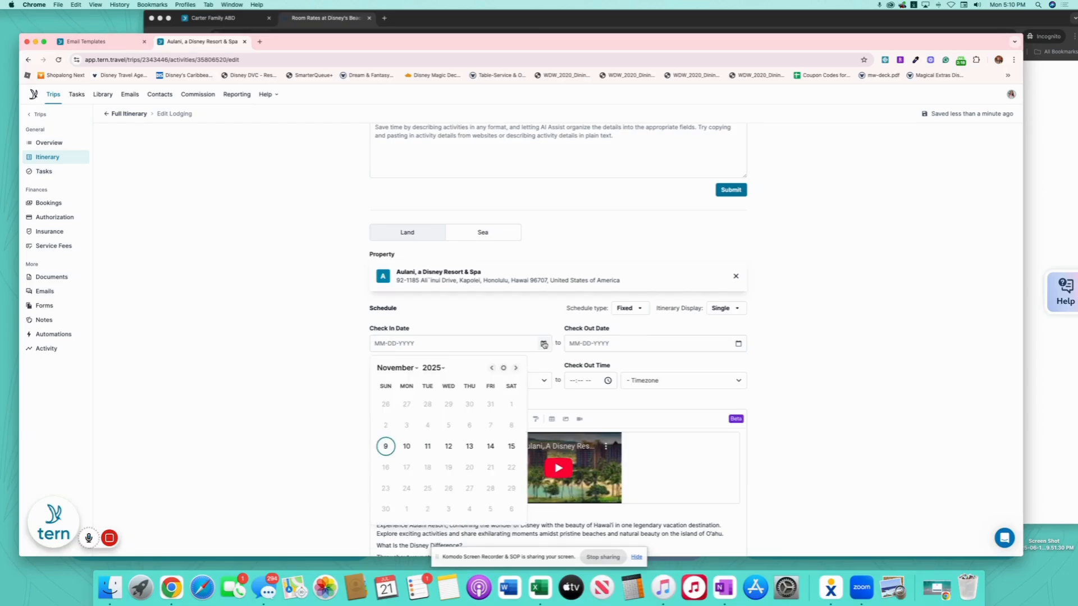
click(385, 446)
click(737, 343)
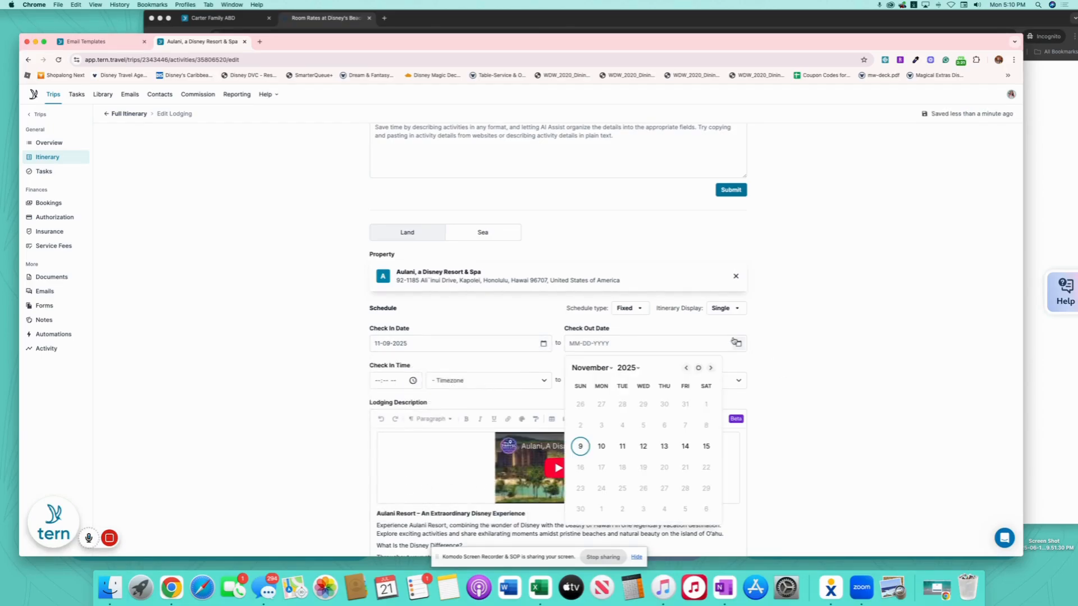
click(706, 446)
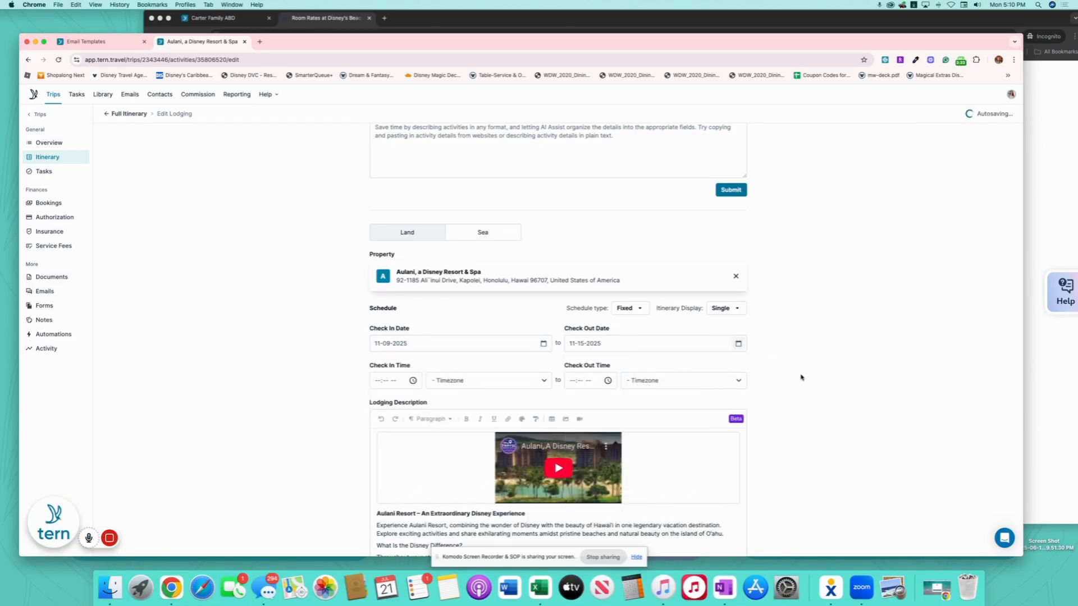
- Set the check-in time to 03:00 PM and the check-out time to 11:00 AM
click(380, 381)
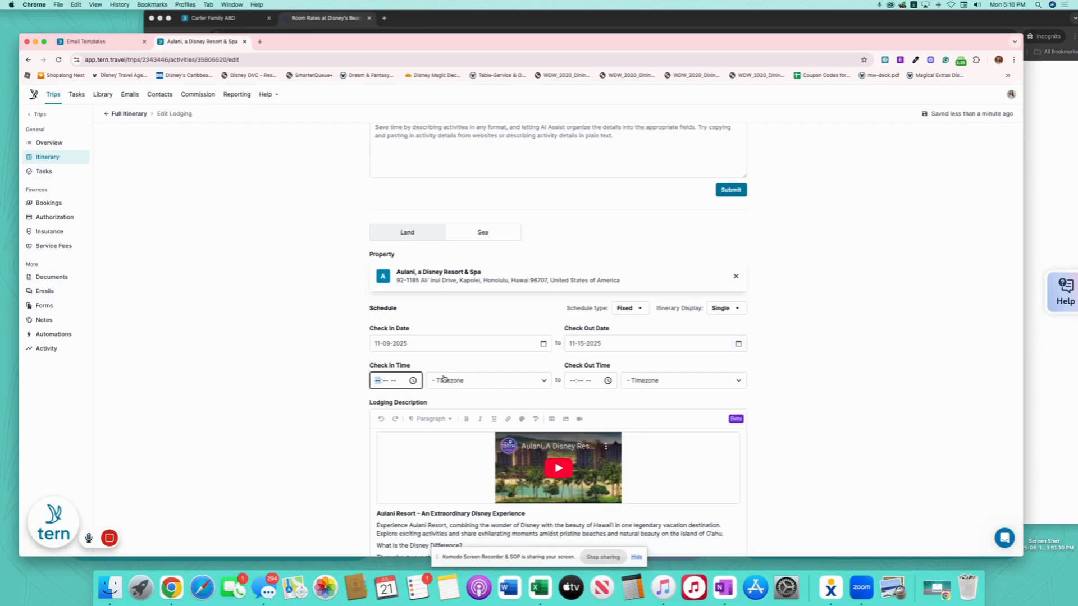
text(0300p)
click(584, 380)
click(573, 381)
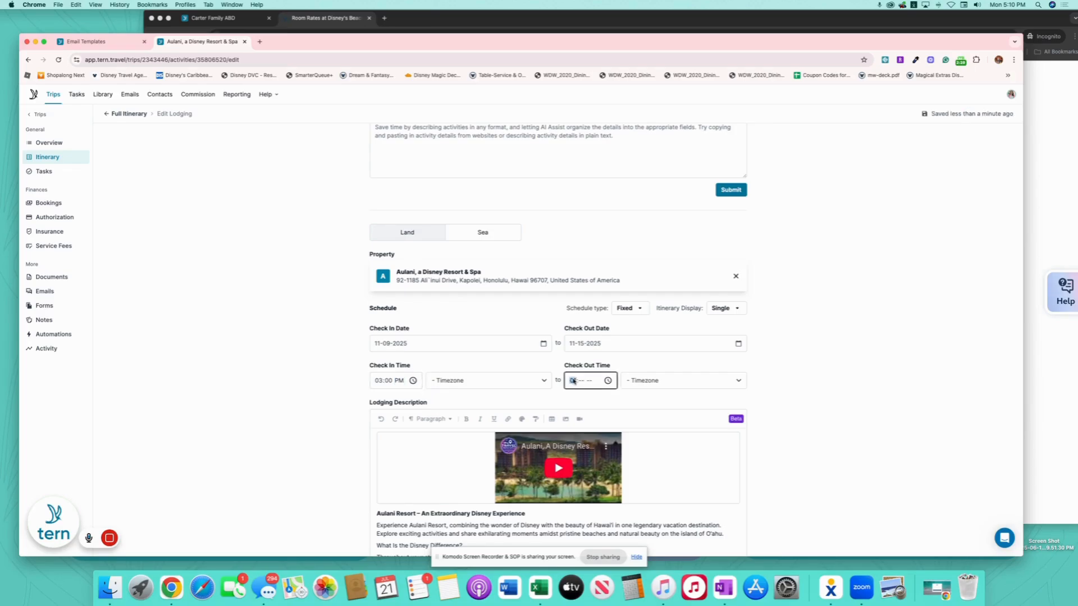
text(1100a)
click(344, 339)
scroll(378, 279, up, 3)
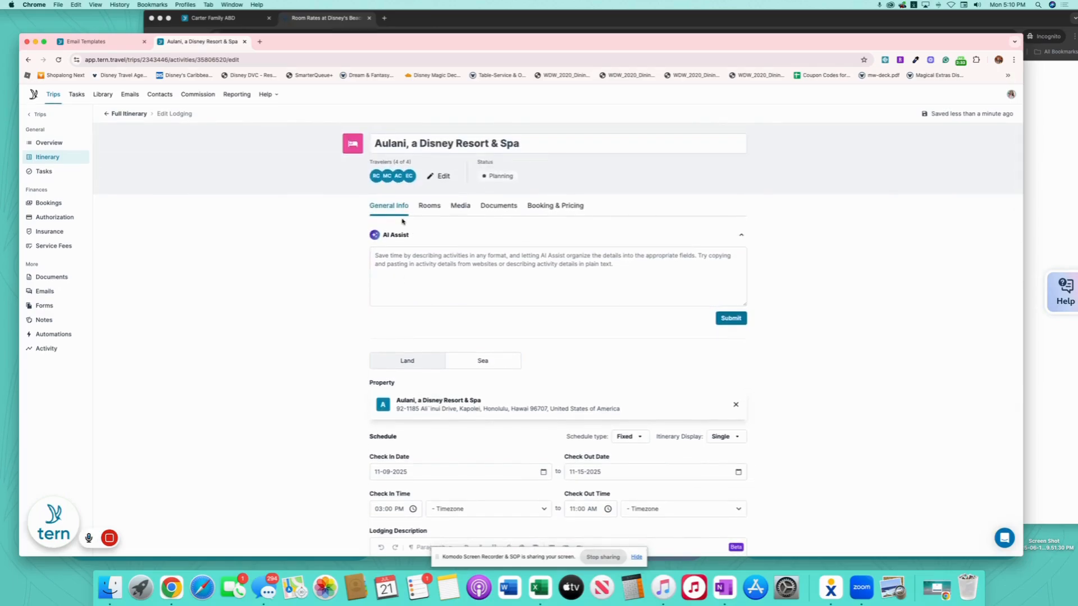
- Select Ocean View as the room type for the Aulani lodging
click(433, 205)
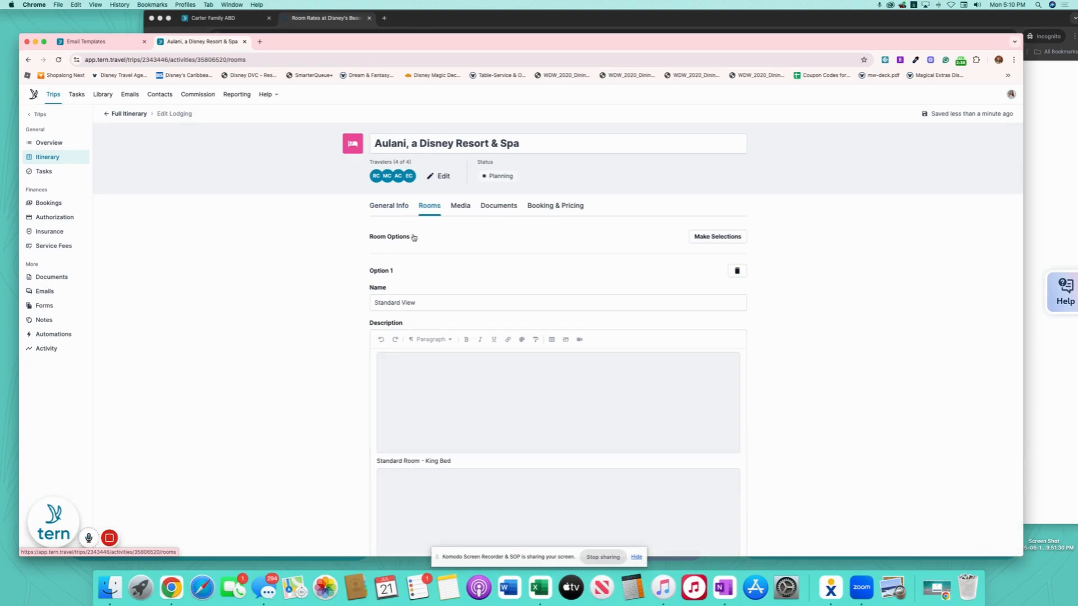
click(723, 236)
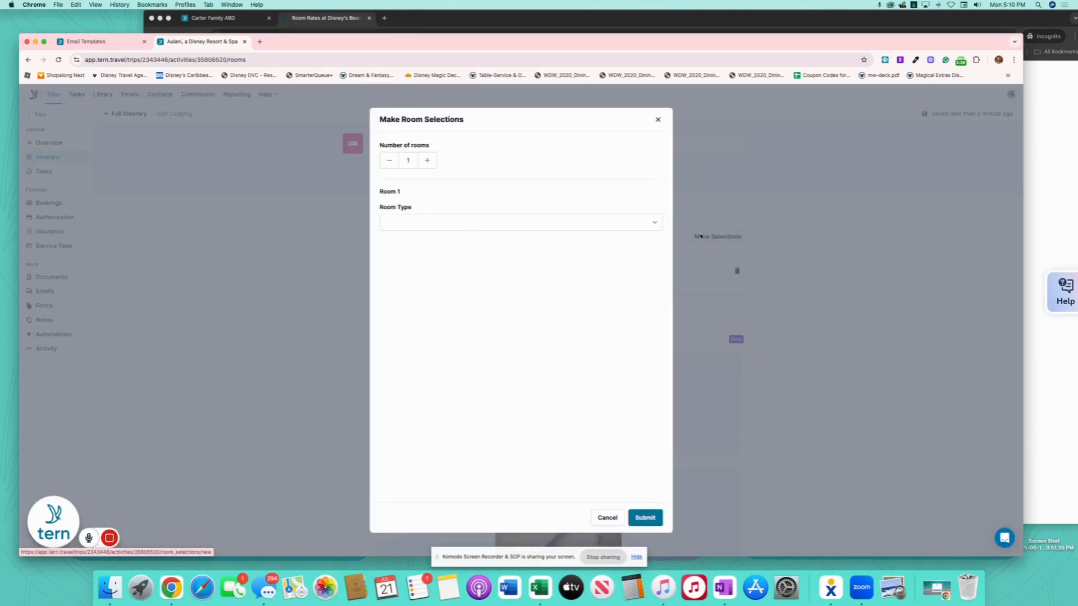
click(457, 222)
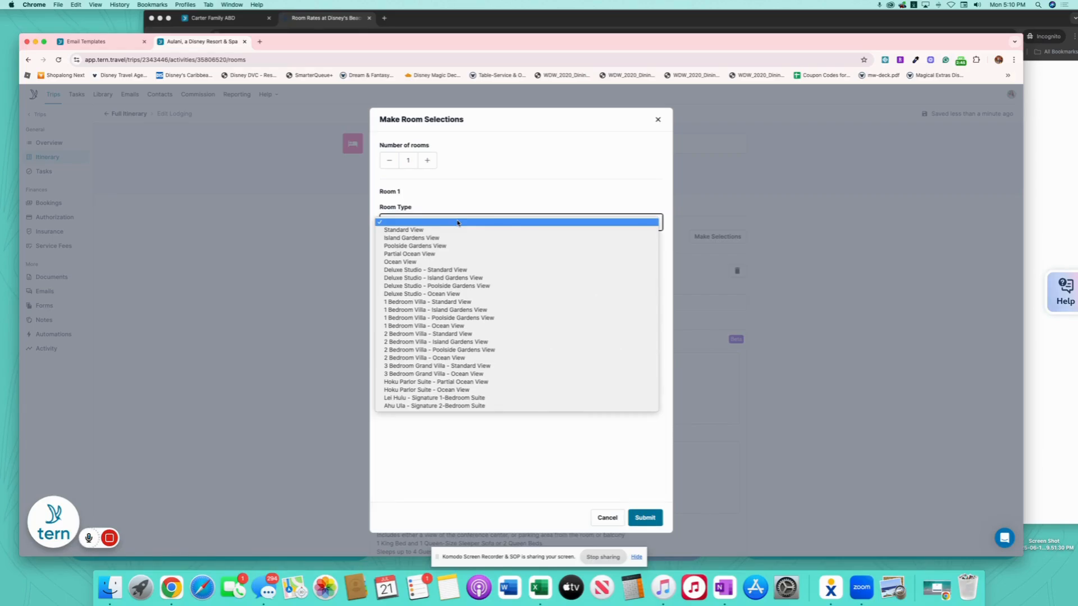
click(456, 261)
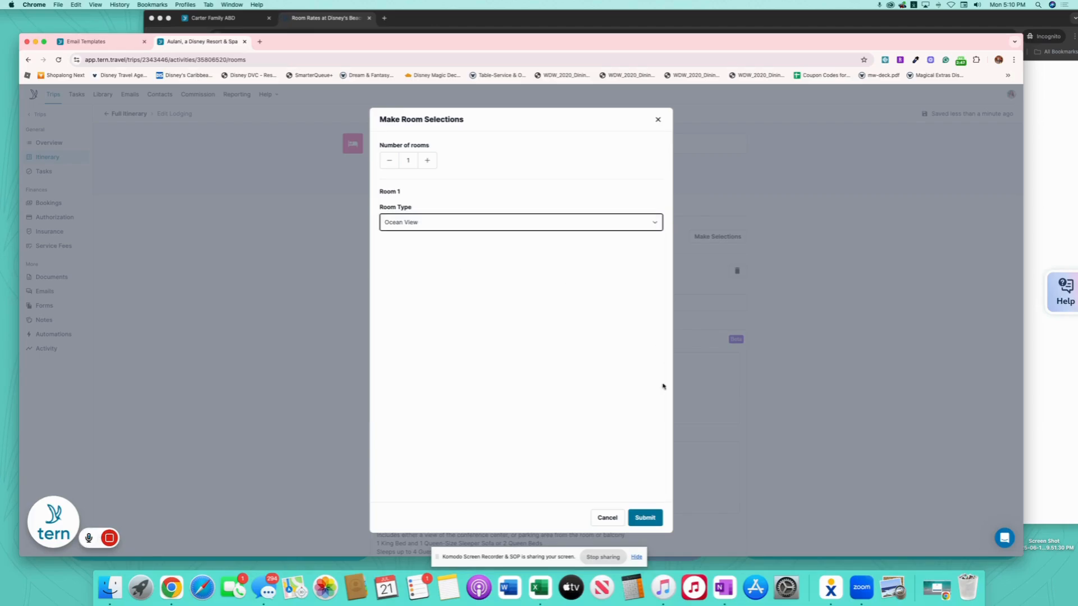
click(645, 517)
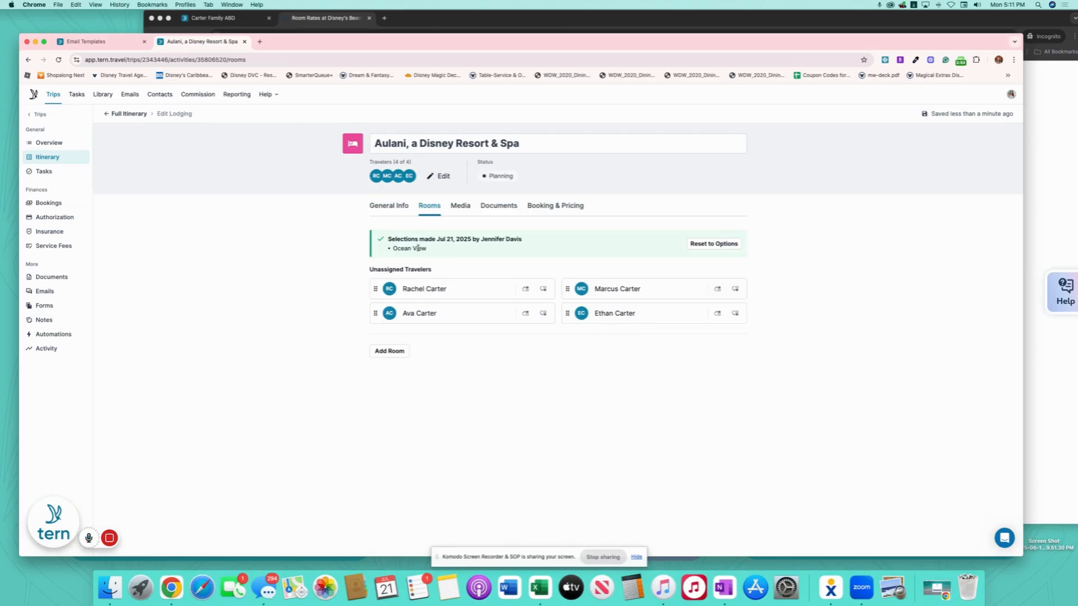
- Rename the lodging to 'Aulani, a Disney Resort & Spa Ocean View'
click(561, 149)
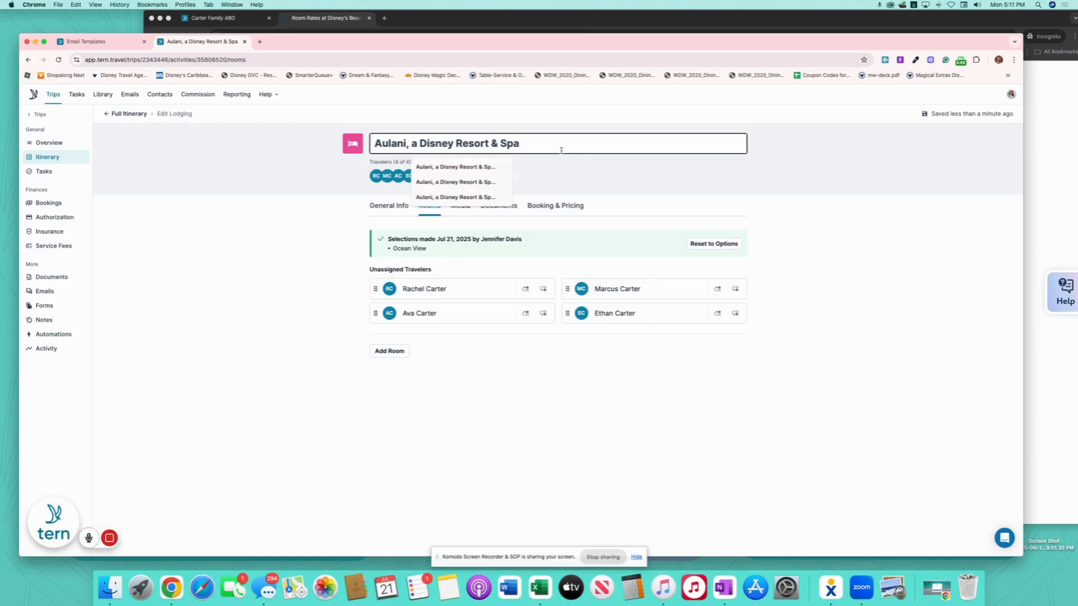
text(Ocean View)
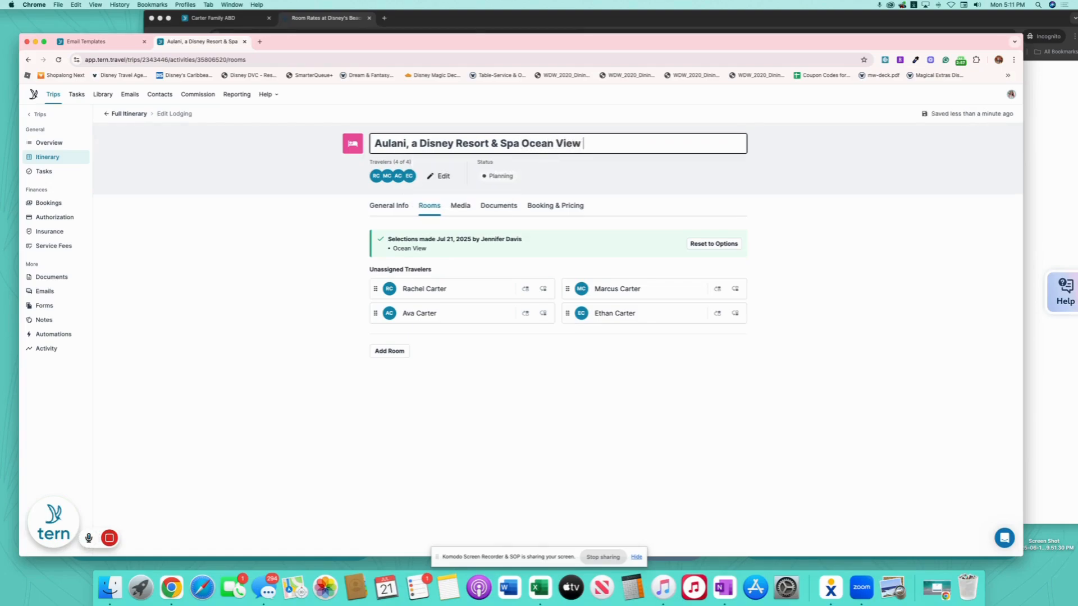
click(555, 205)
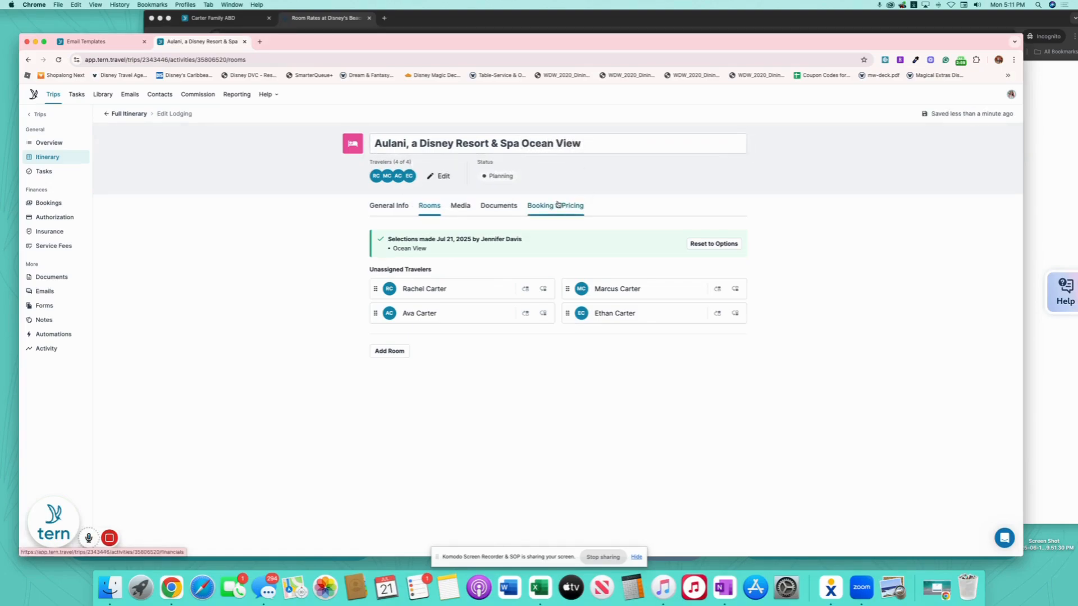
- Enter a $5916.96 total price and choose Deposit + Final Balance payments
click(435, 313)
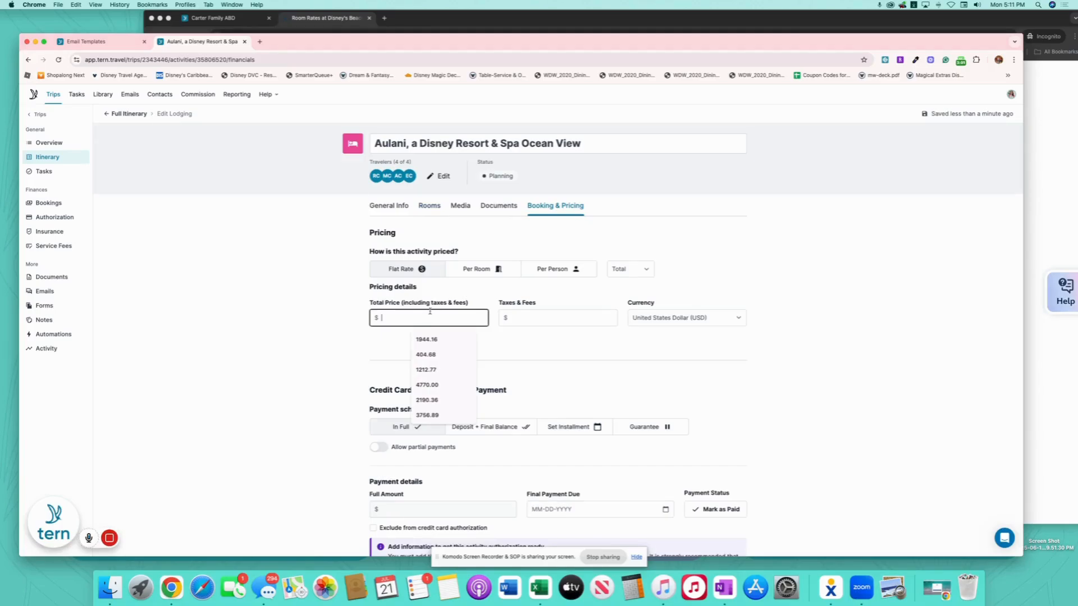
text(5916)
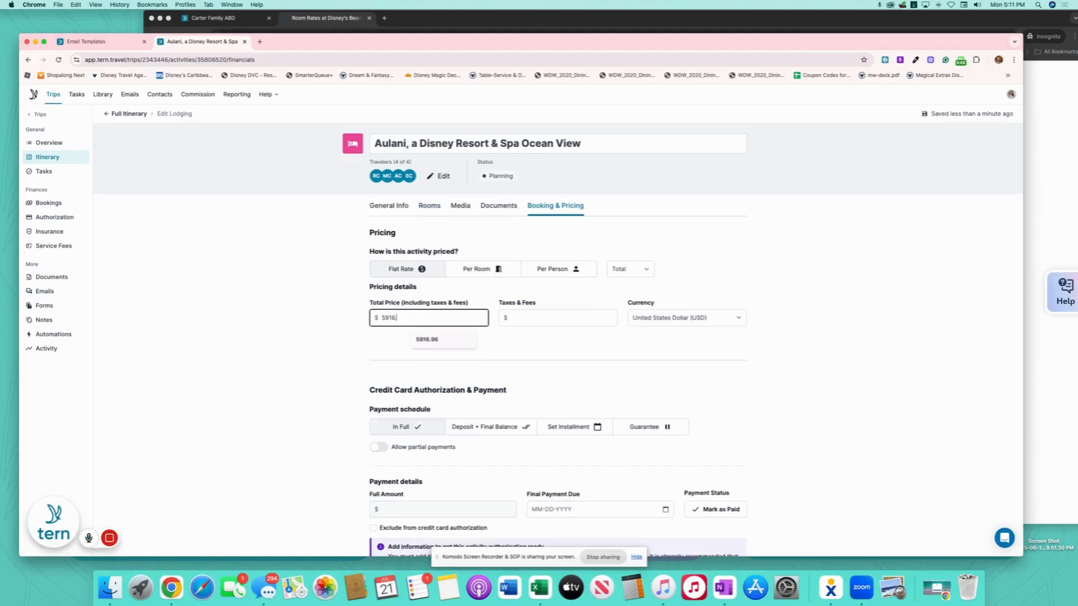
text(.96)
scroll(456, 338, down, 3)
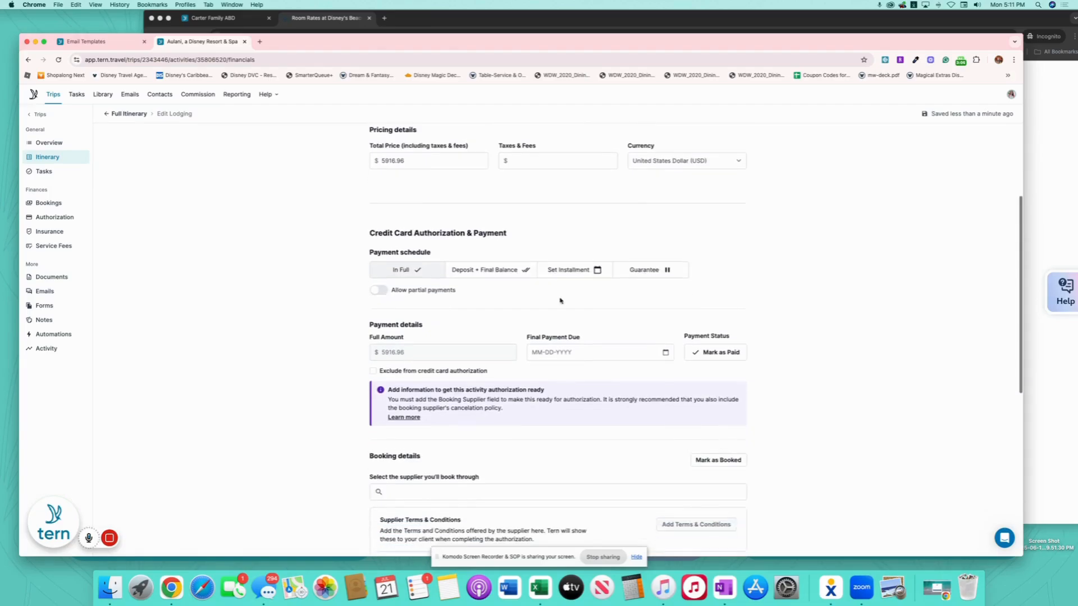
click(498, 267)
- Set a $986.16 deposit due July 24, 2025
click(399, 351)
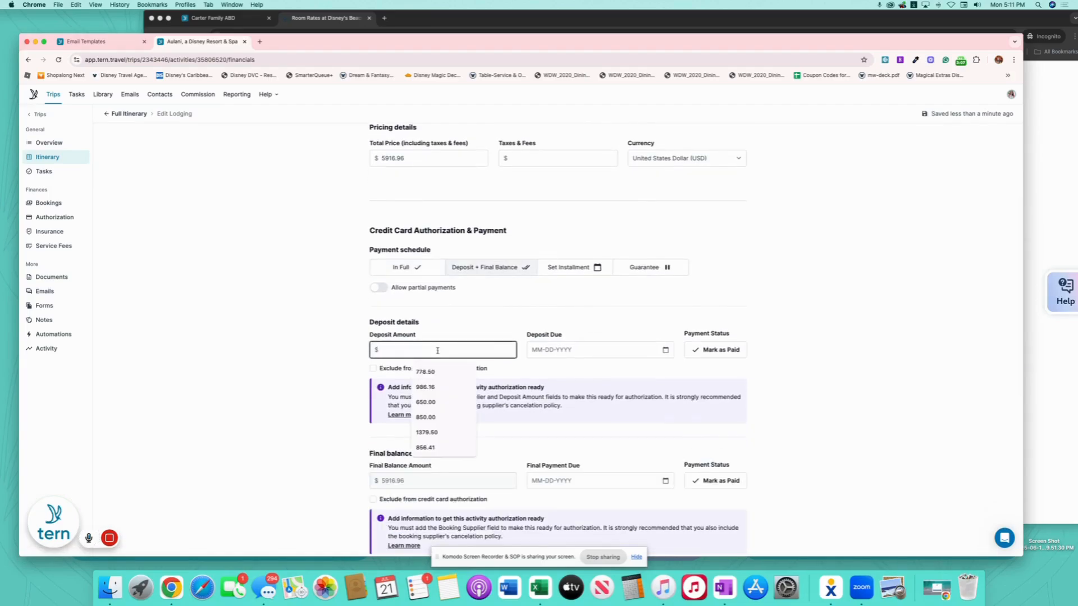
text(986.16)
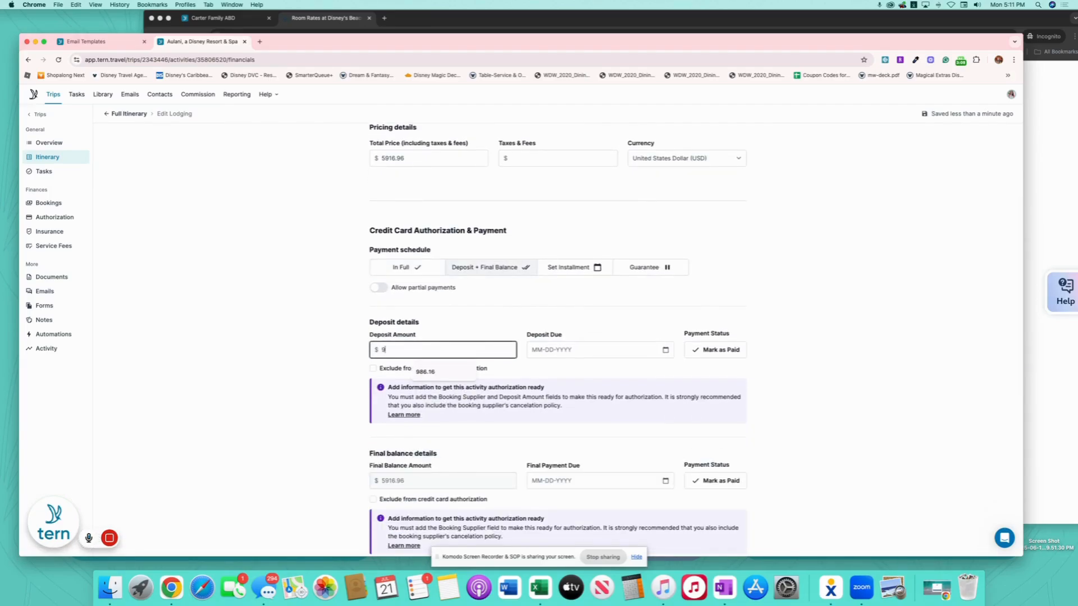
click(665, 350)
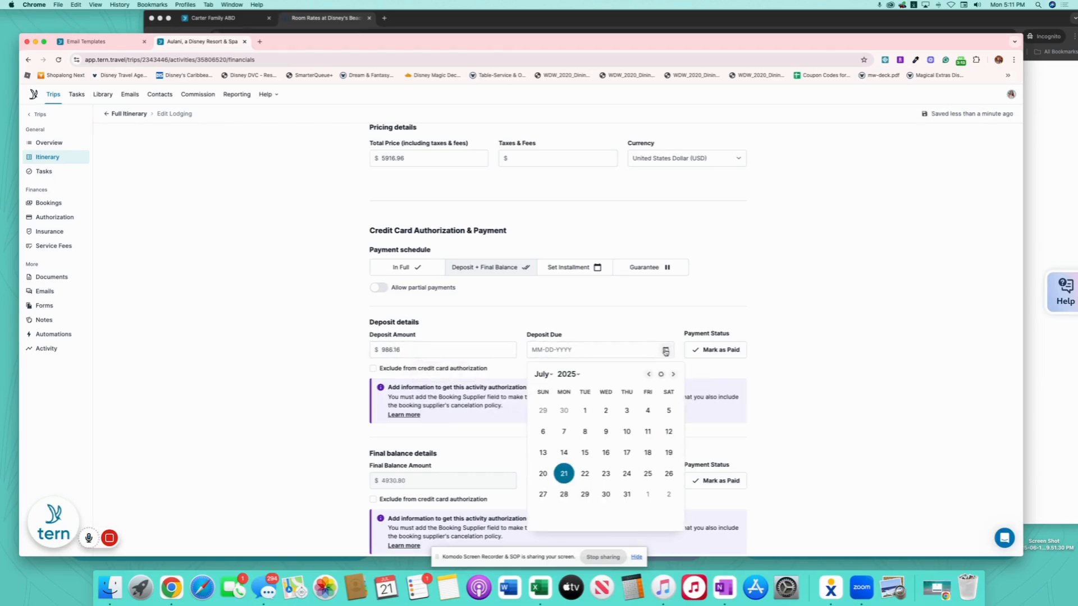
click(630, 473)
scroll(716, 382, down, 3)
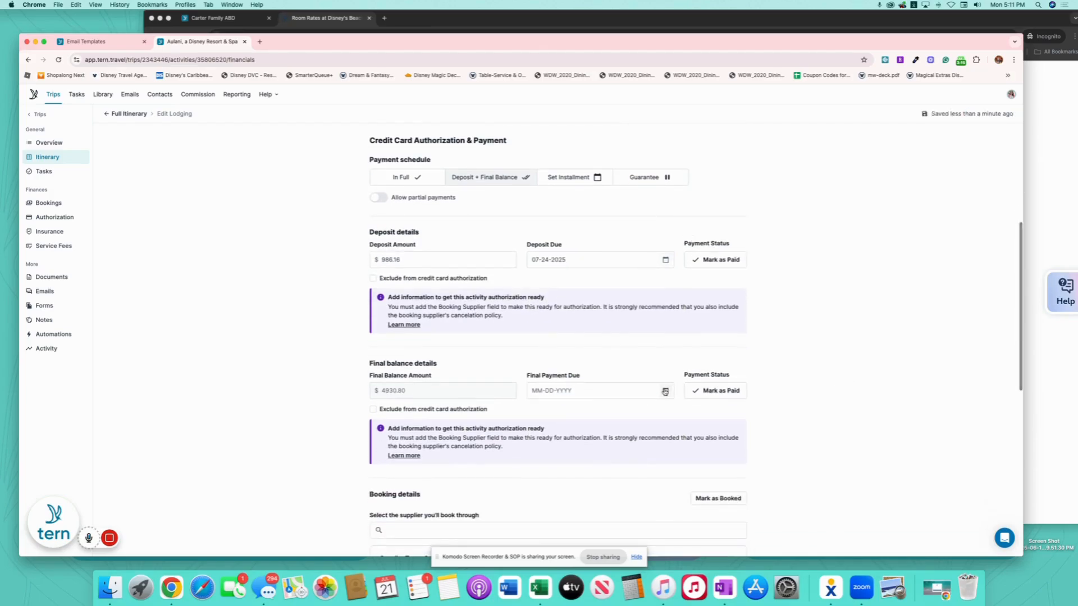
click(665, 390)
click(550, 224)
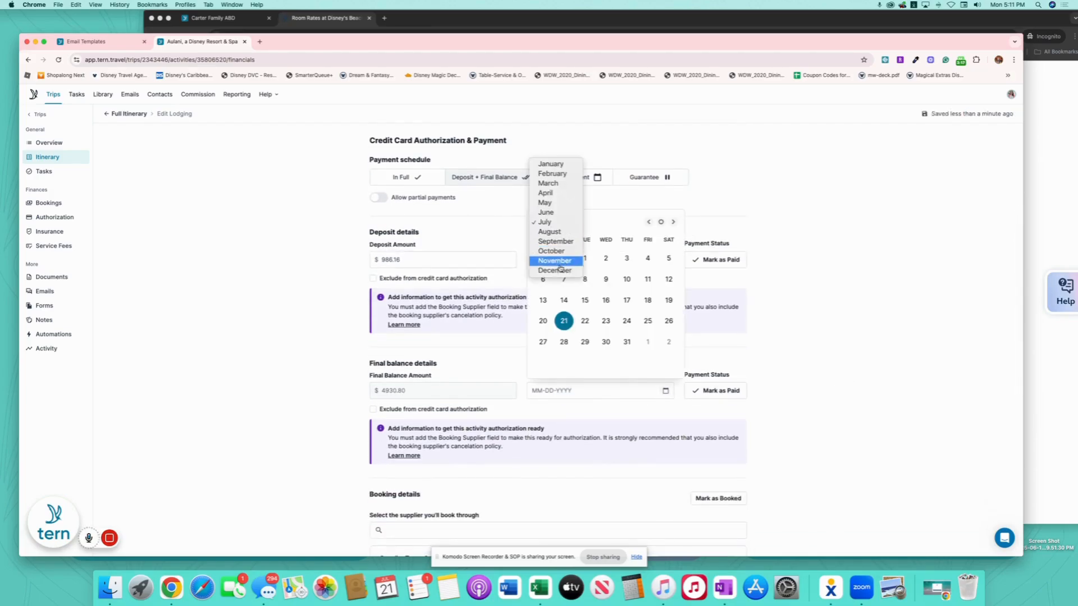
click(554, 261)
- Set the final payment due 11-09-2025 and choose Walt Disney Parks & Resorts as supplier
click(543, 300)
scroll(786, 368, down, 5)
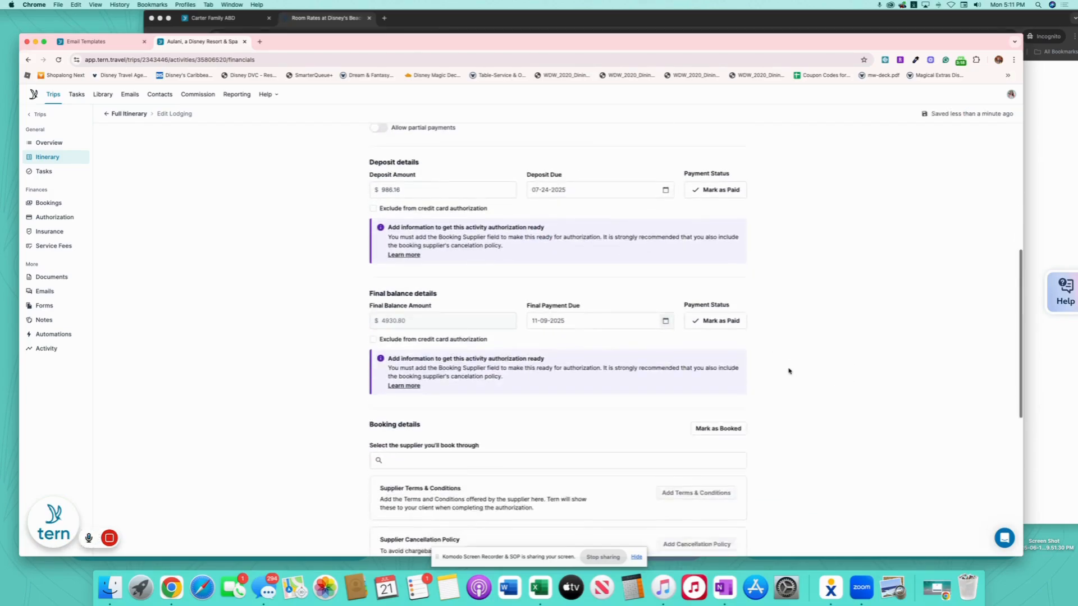
click(470, 367)
text(walt)
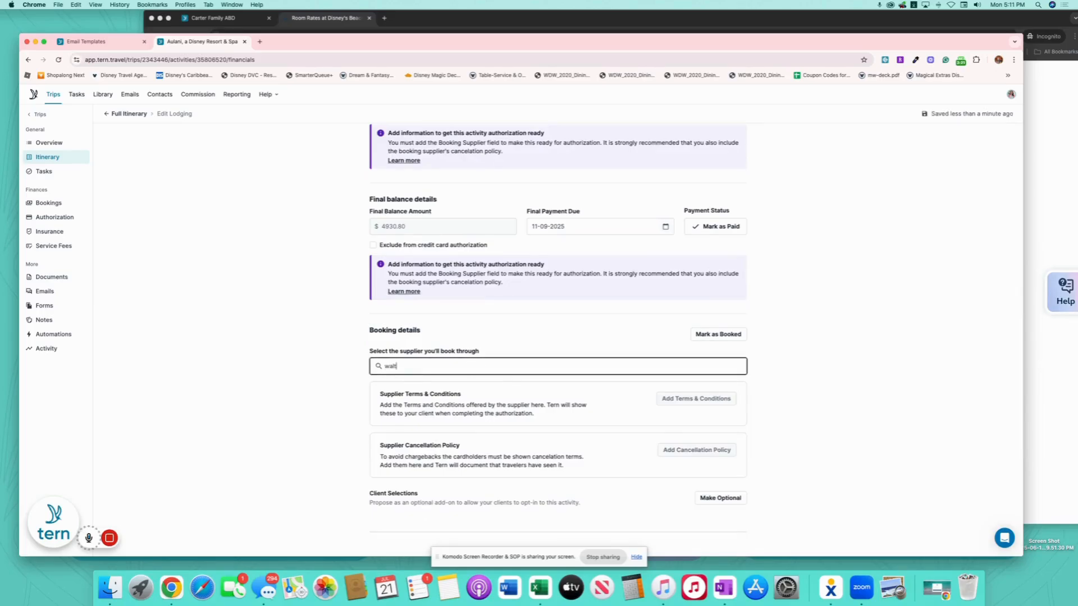
click(555, 413)
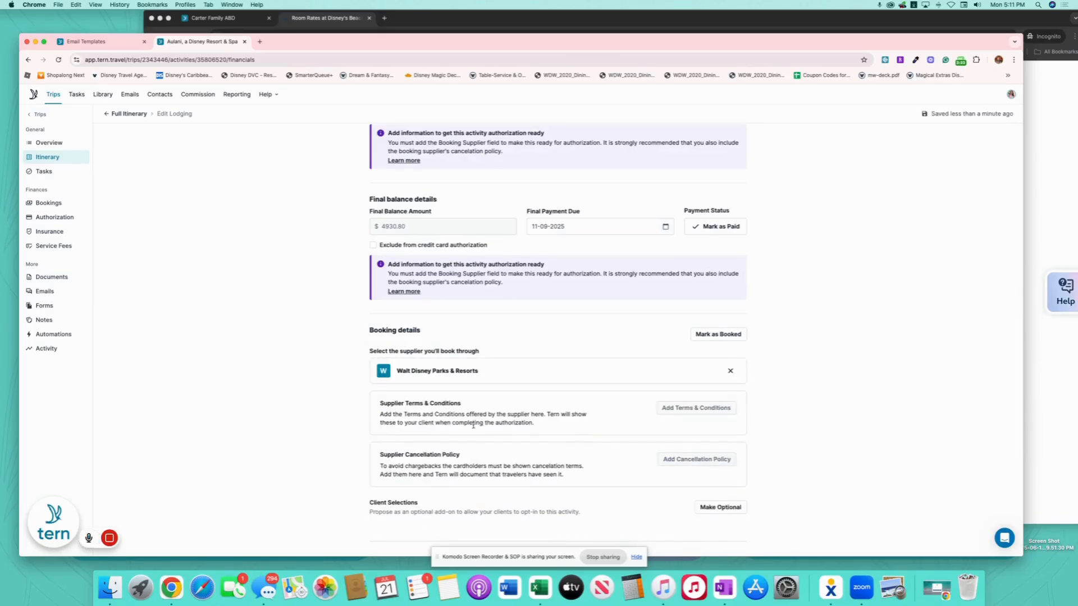
- Enter a $501.60 expected commission dated 11-15-2025
scroll(570, 414, down, 4)
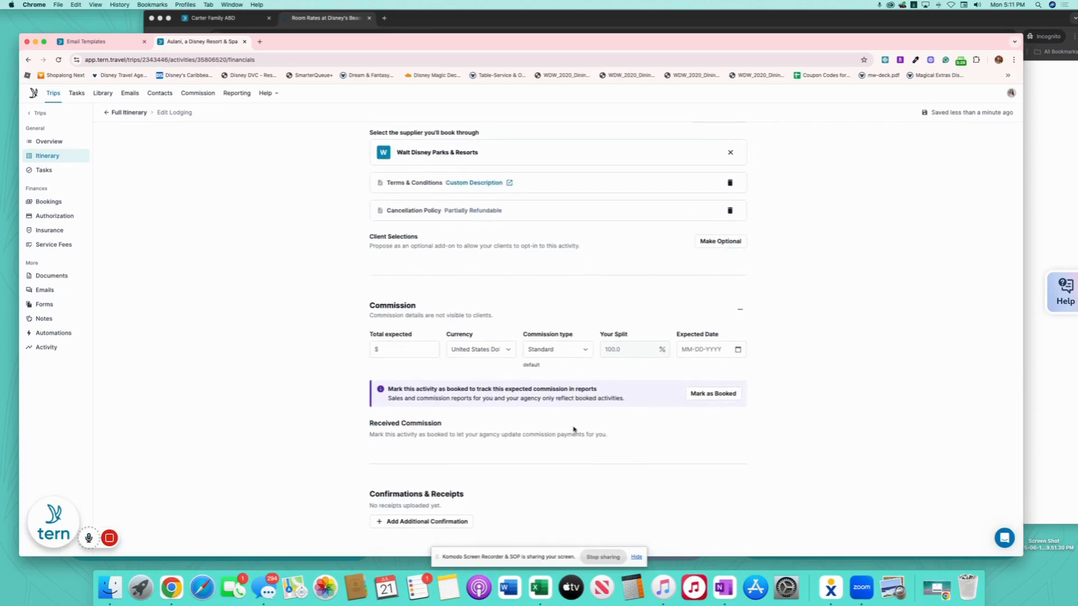
click(419, 352)
click(419, 353)
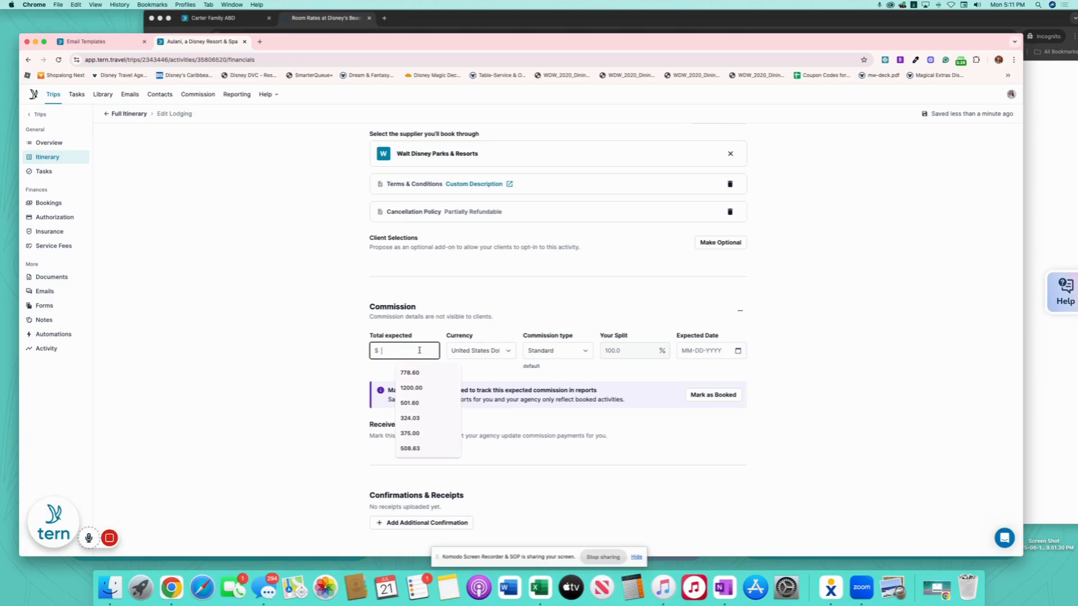
text(501.60)
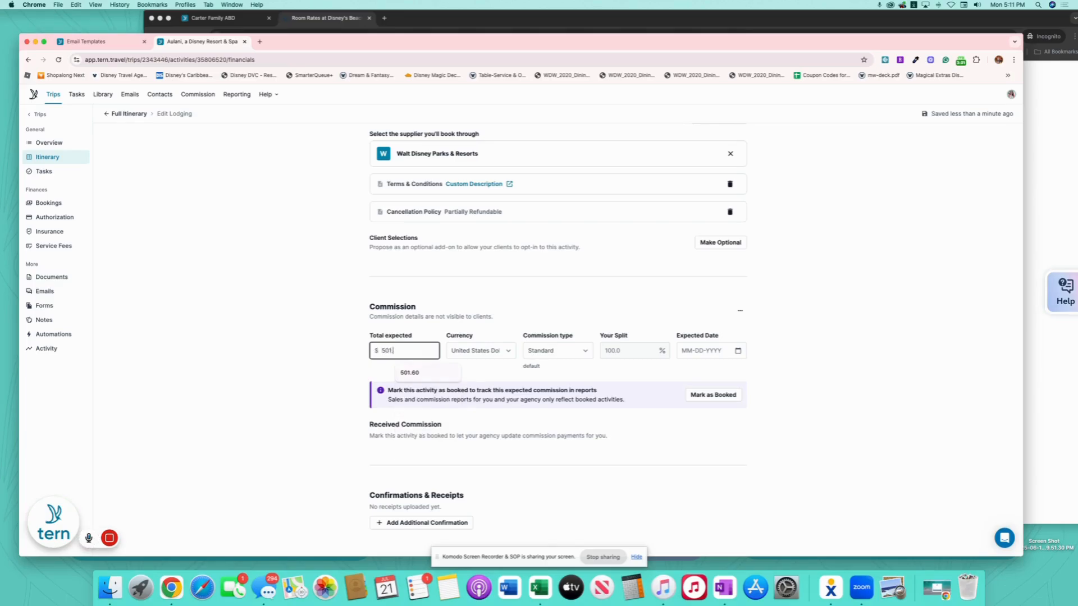
click(739, 351)
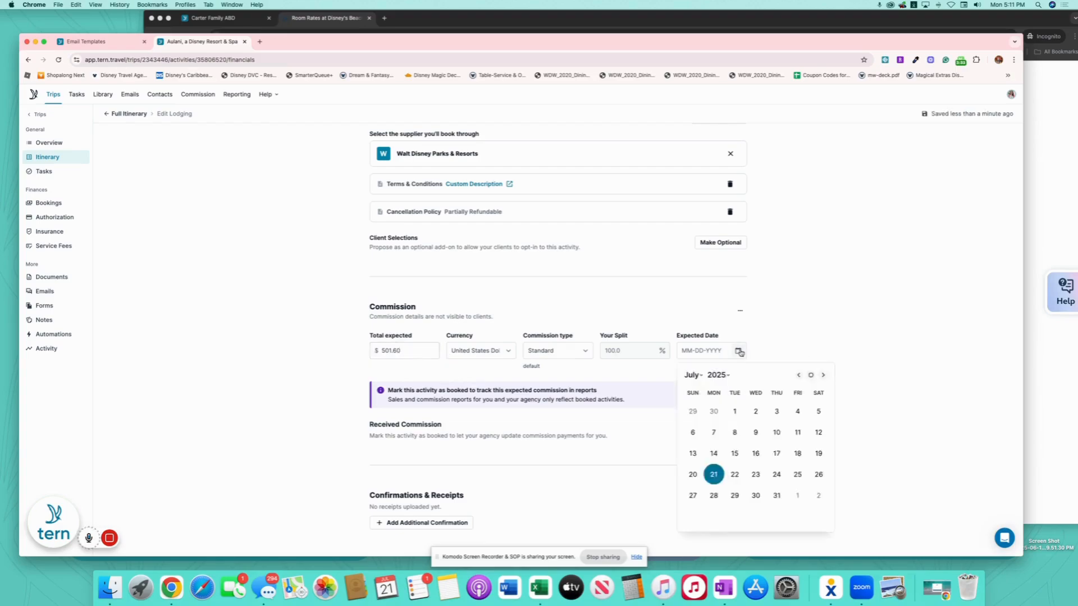
click(739, 351)
click(739, 351)
click(693, 375)
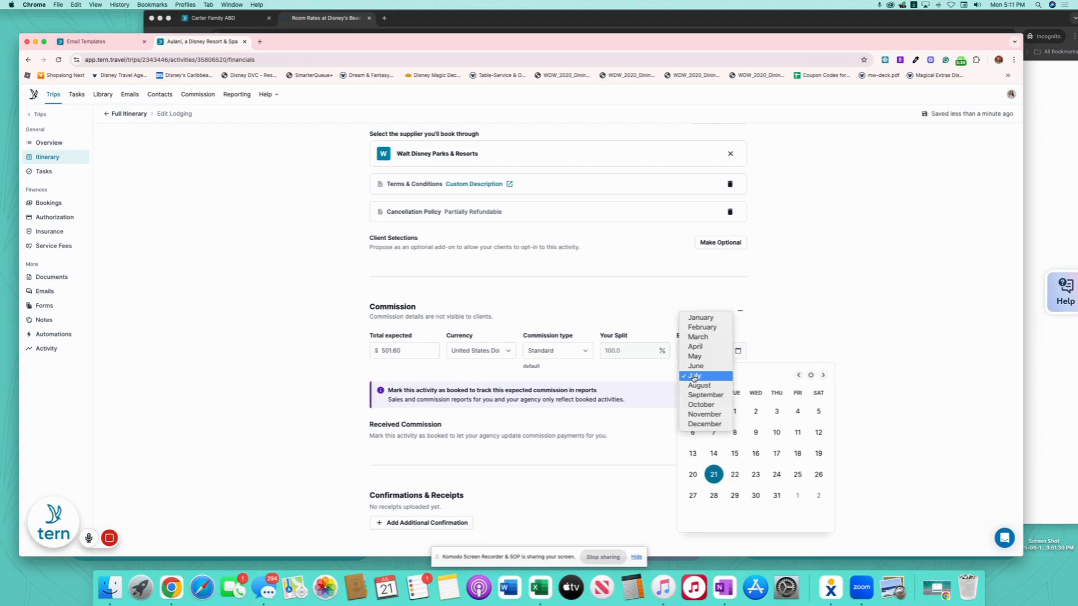
click(721, 414)
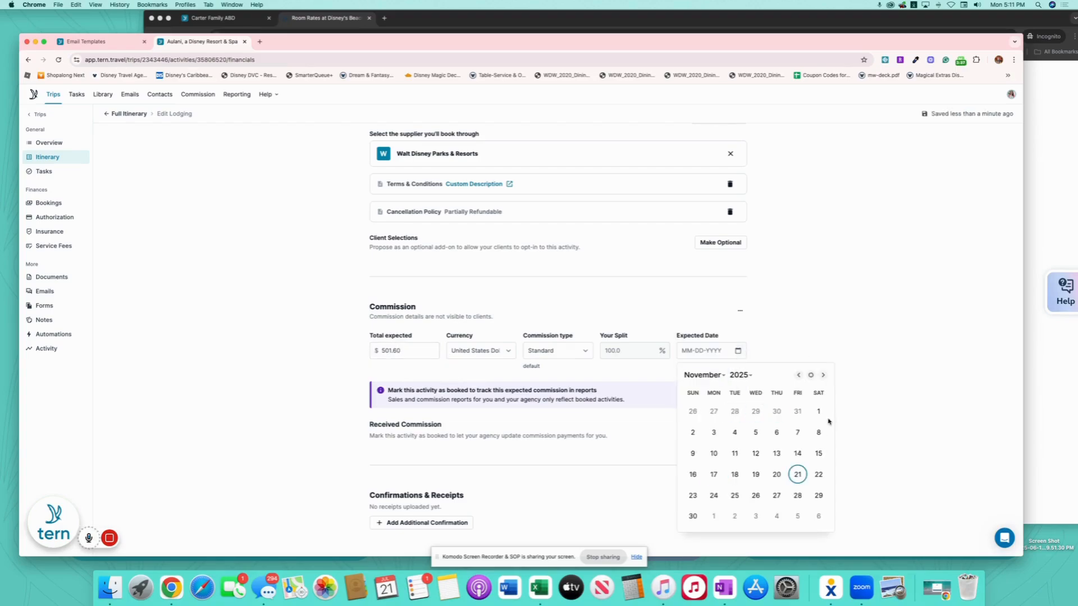
click(818, 453)
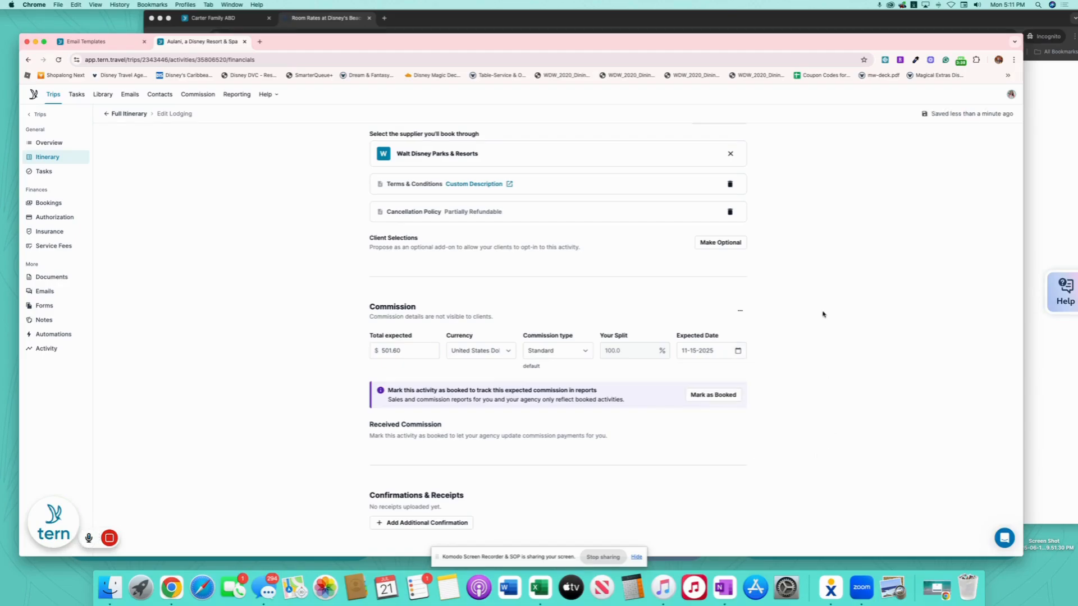
scroll(823, 313, up, 15)
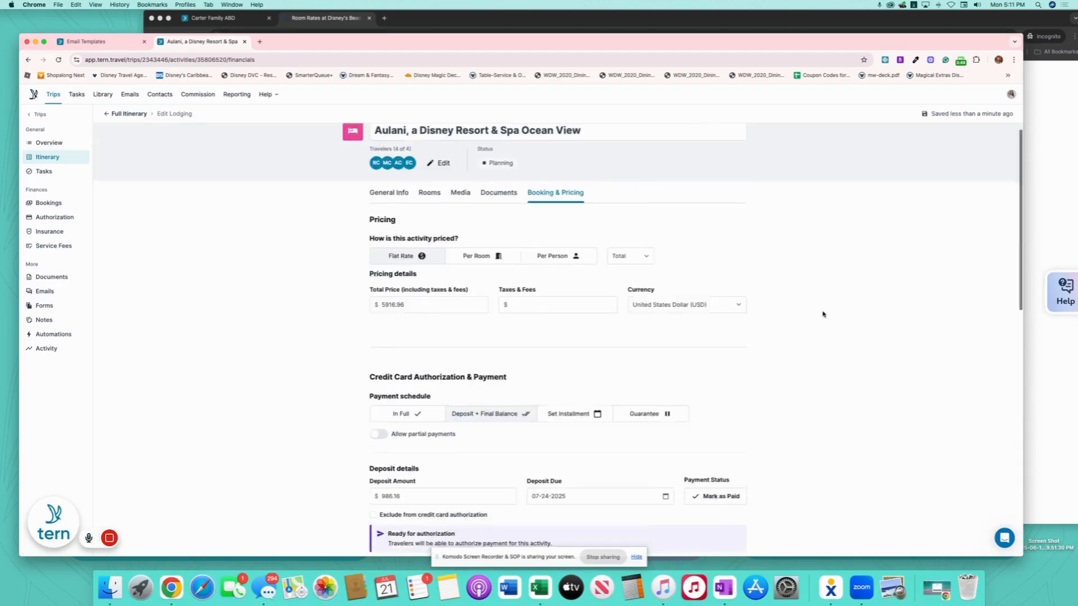
- Go back to the full itinerary and drop the Activity Library onto Sun, Nov 9 for a second Aulani lodging
click(118, 115)
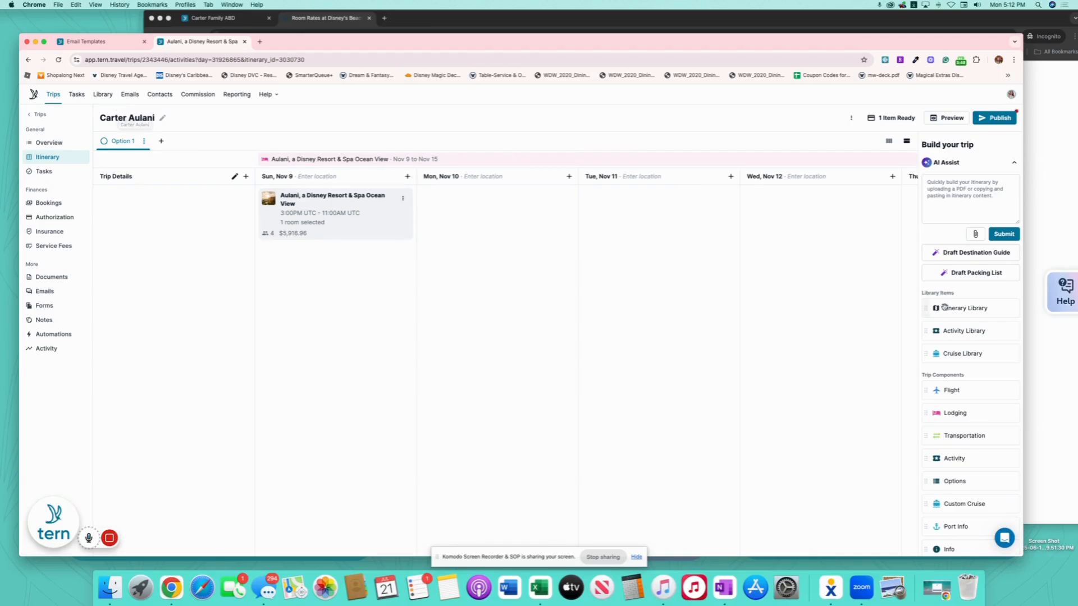
drag(977, 331, 322, 253)
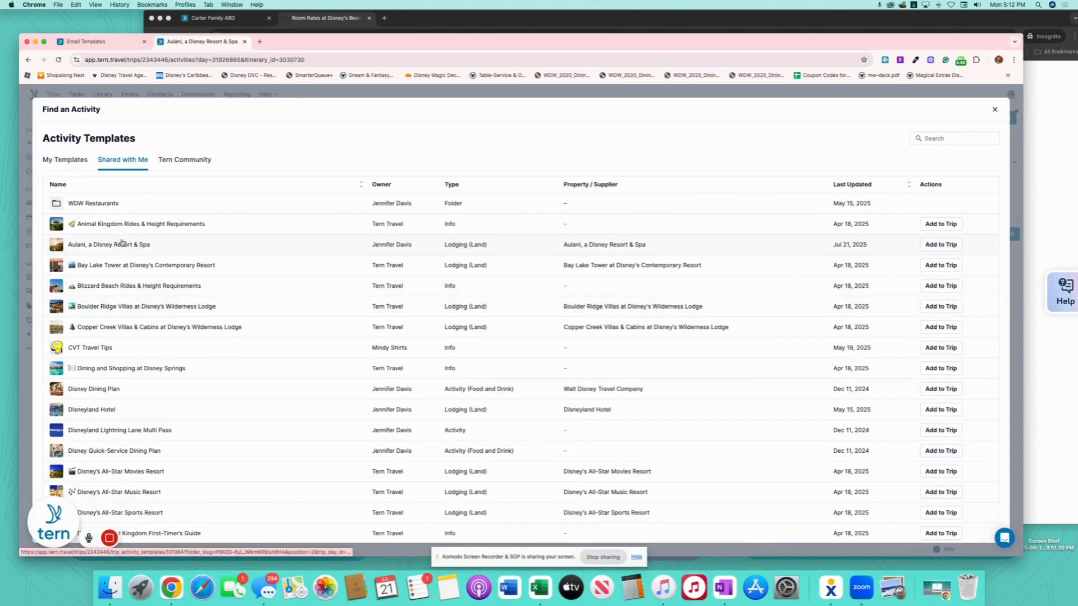
key(Escape)
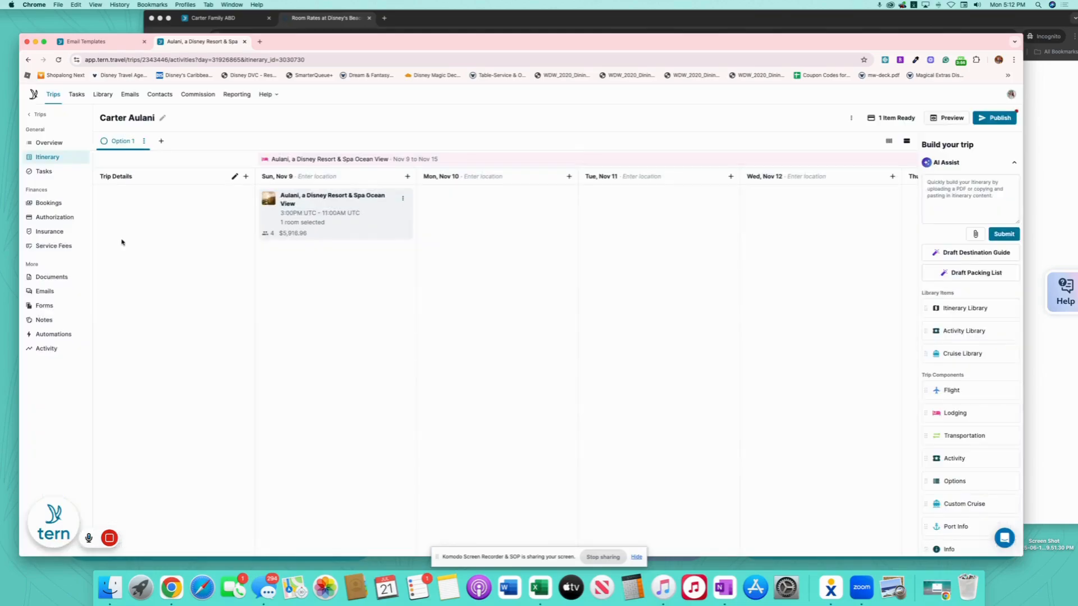
drag(977, 331, 370, 277)
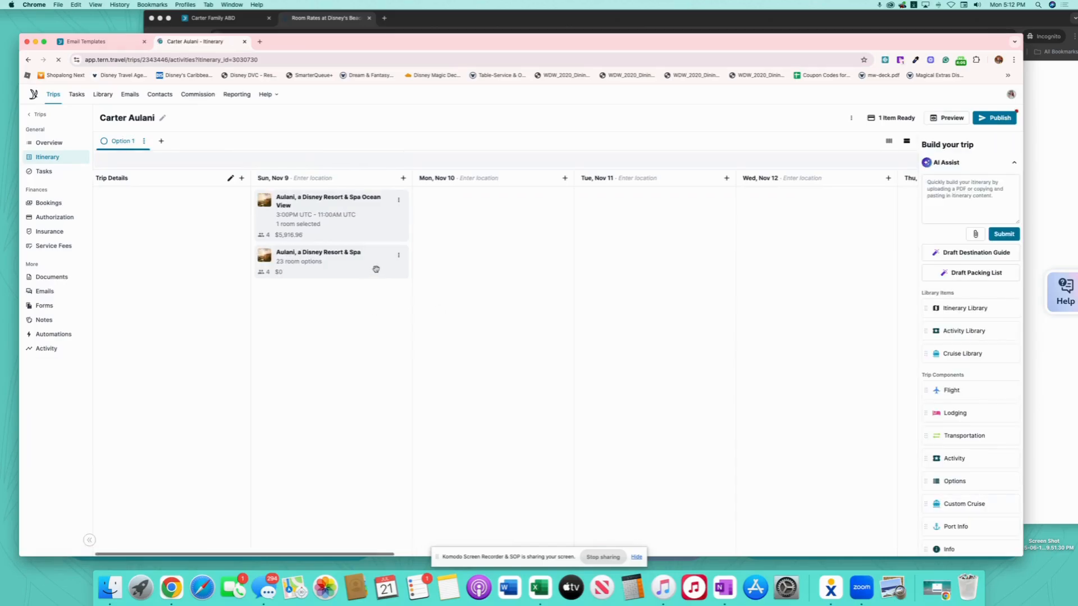
- Open the second Aulani lodging's pricing, switch to Per Room, and review the room-type price rows
click(357, 265)
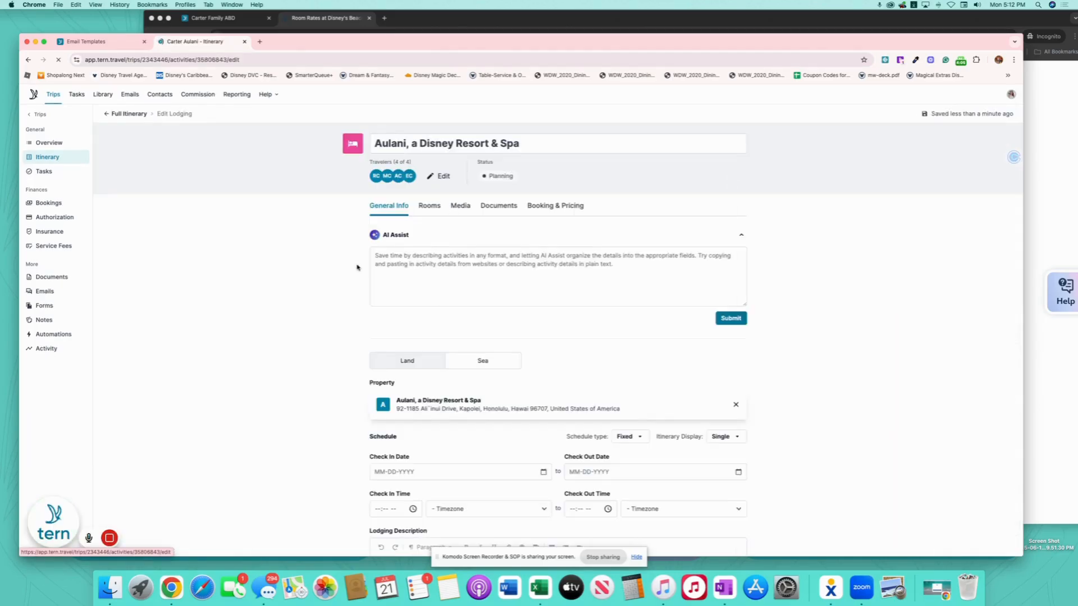
scroll(370, 346, down, 3)
scroll(371, 345, down, 2)
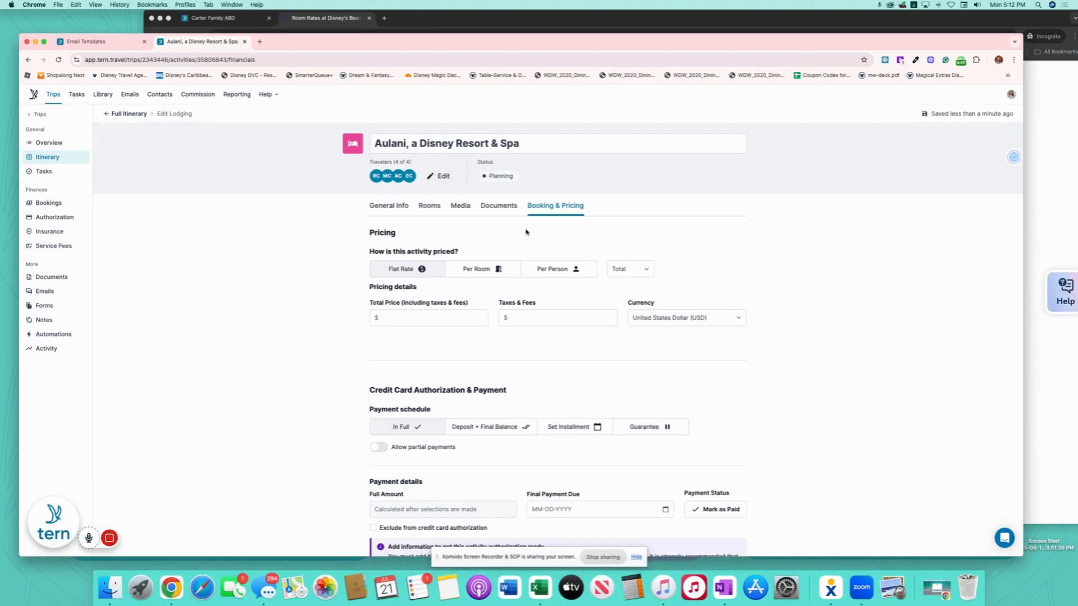
click(475, 270)
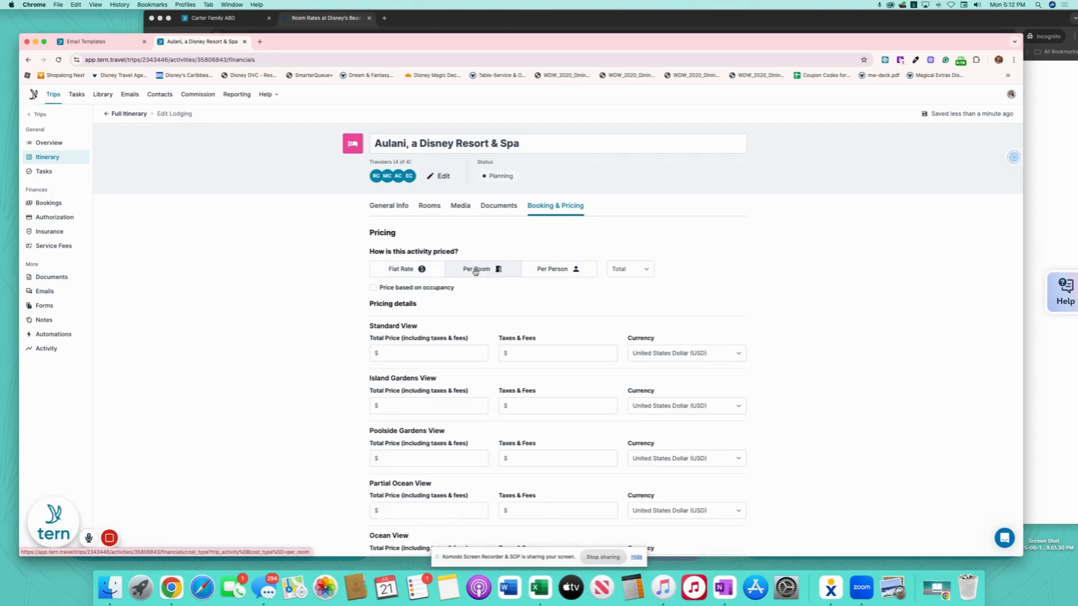
scroll(480, 400, down, 3)
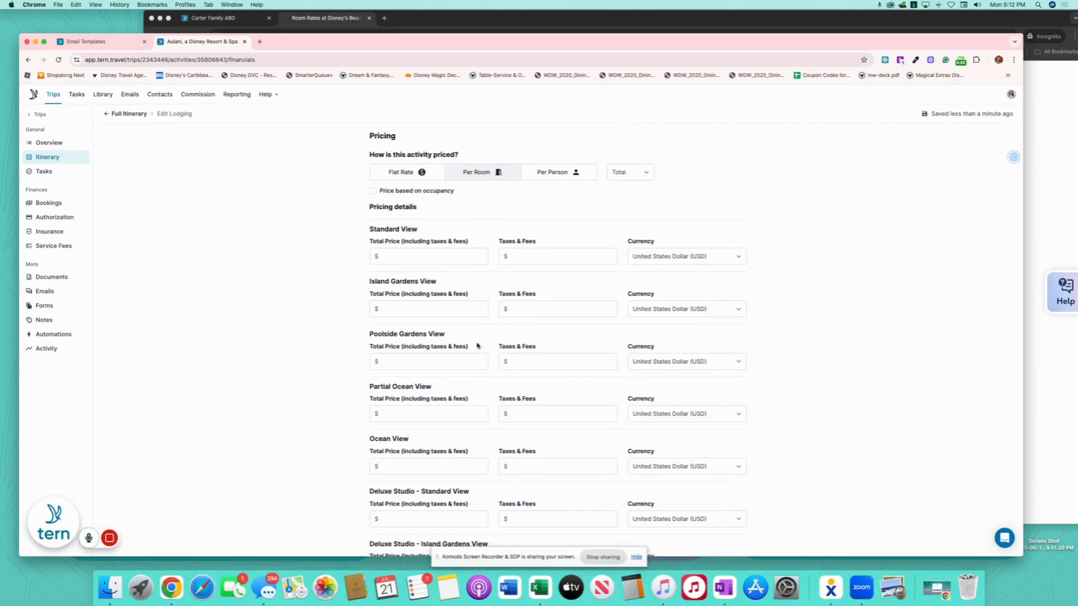
scroll(477, 345, down, 15)
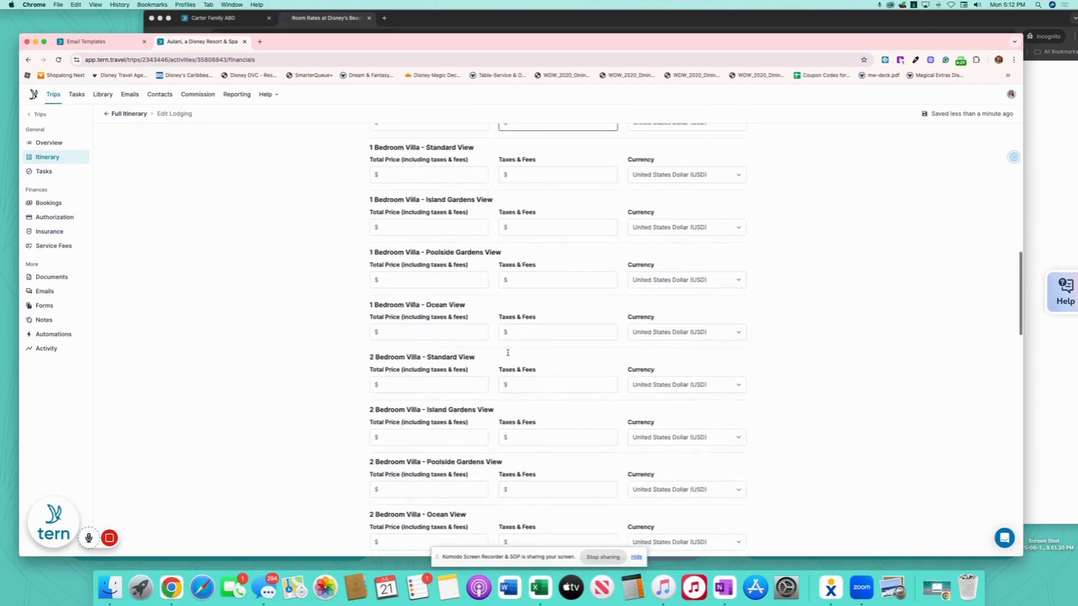
scroll(507, 352, down, 20)
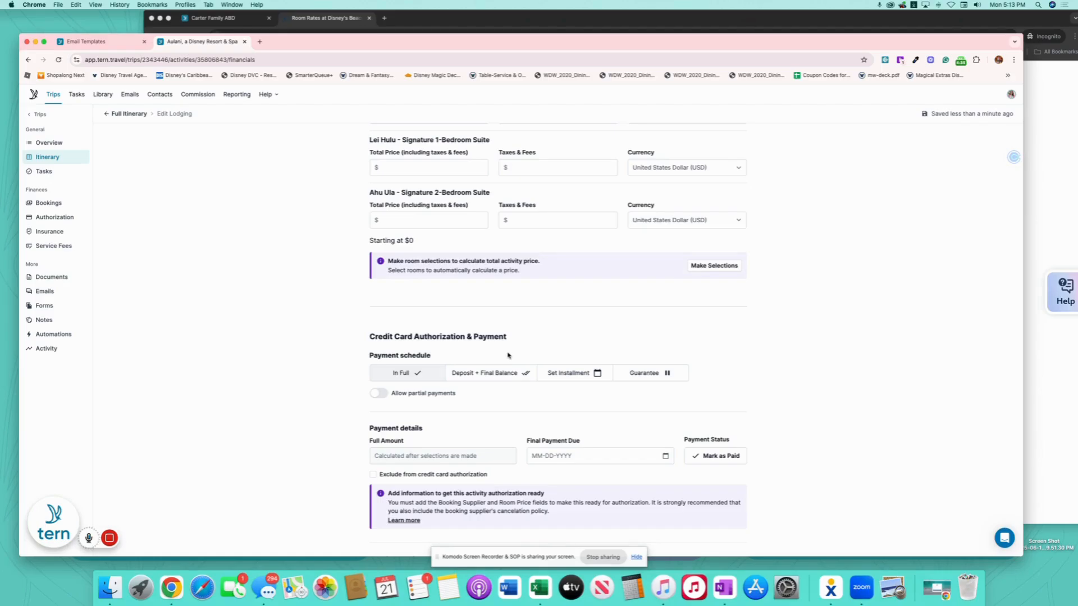
scroll(550, 252, up, 15)
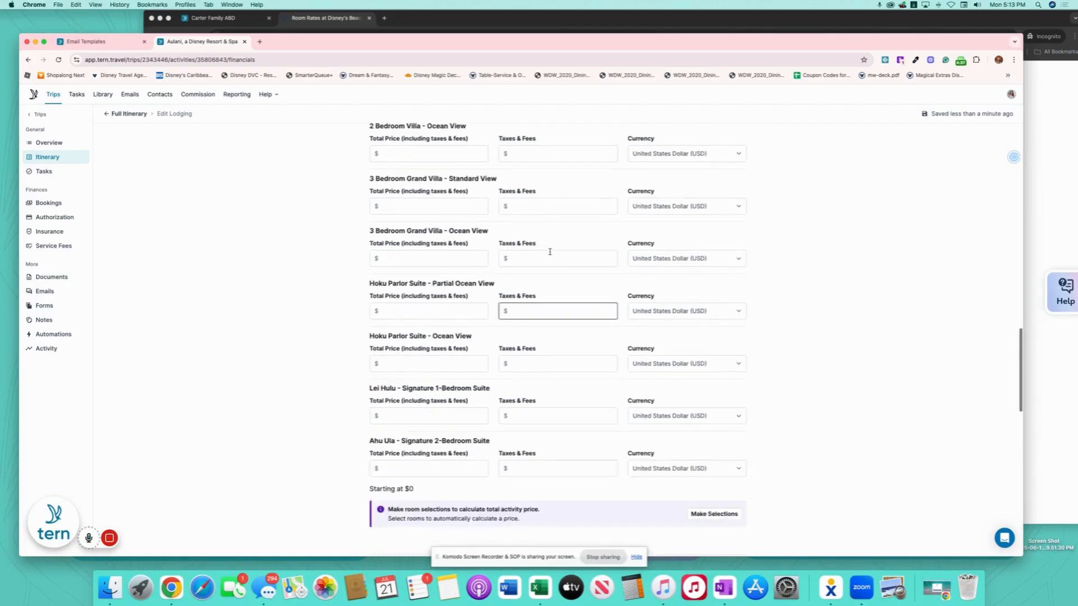
scroll(550, 251, up, 10)
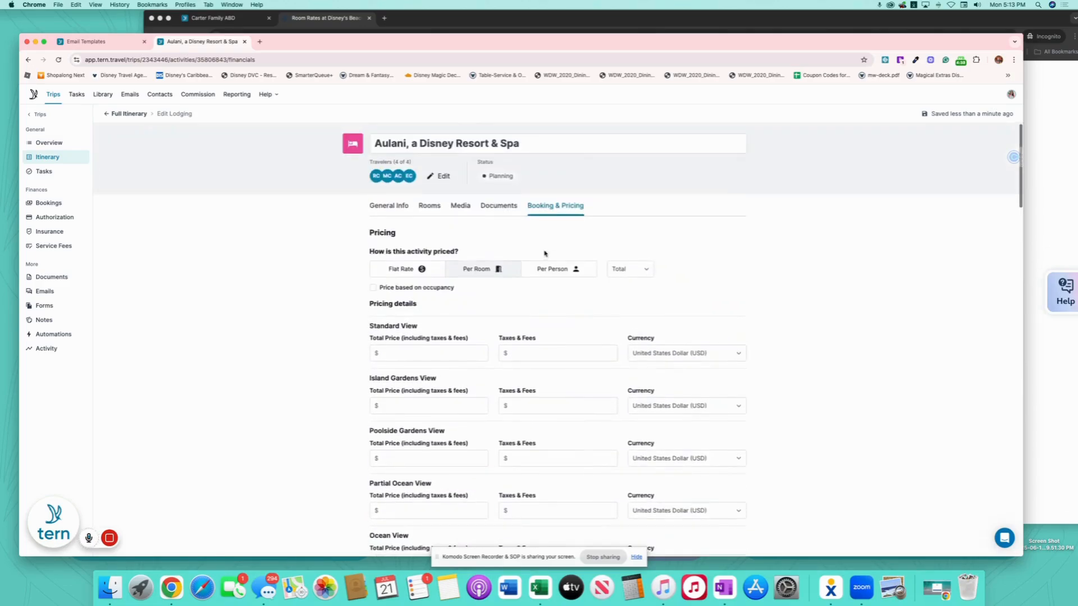
- Revert to Flat Rate pricing, select the Partial Ocean View room, and append '- Partial Ocean View' to the title
click(420, 270)
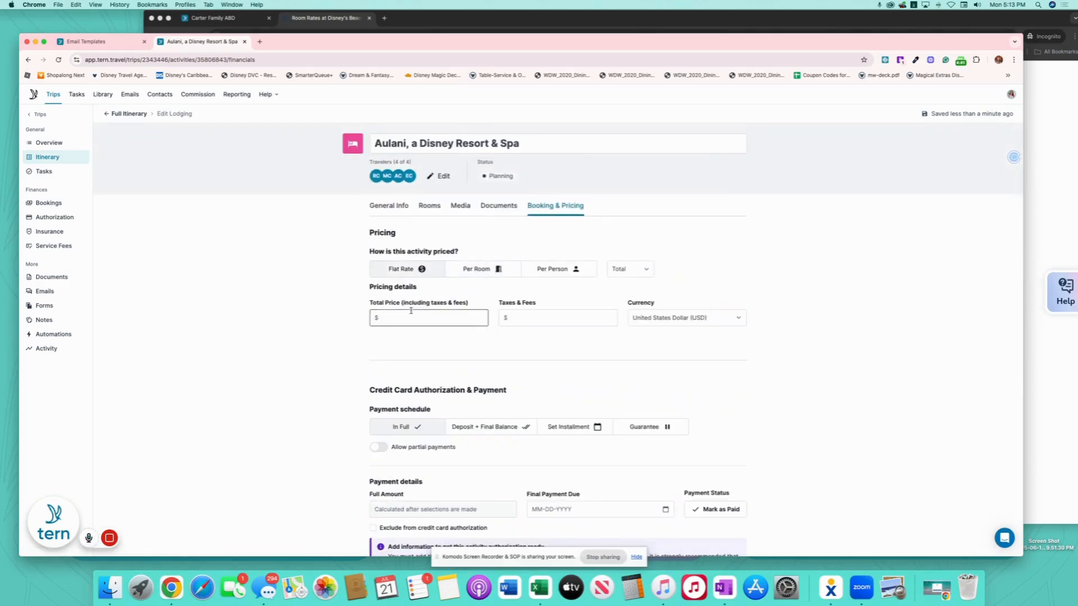
click(444, 315)
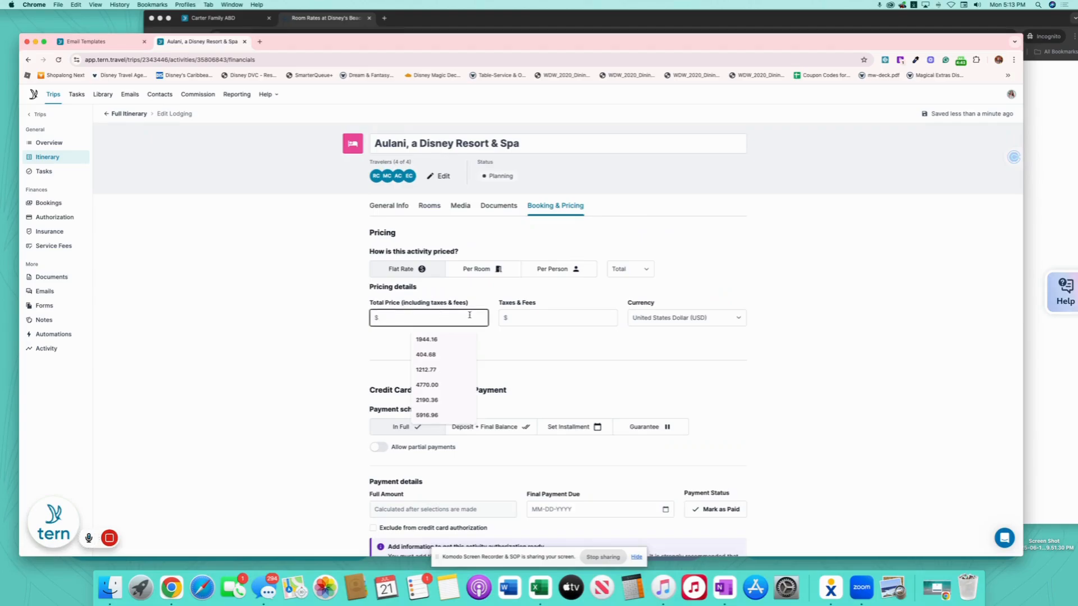
click(429, 206)
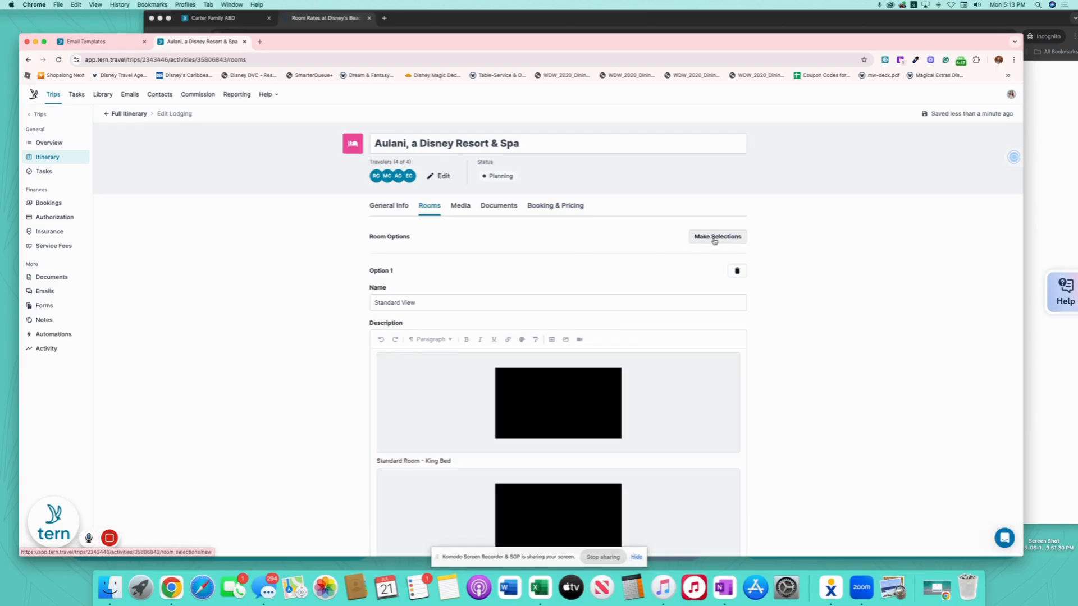
click(717, 236)
click(520, 225)
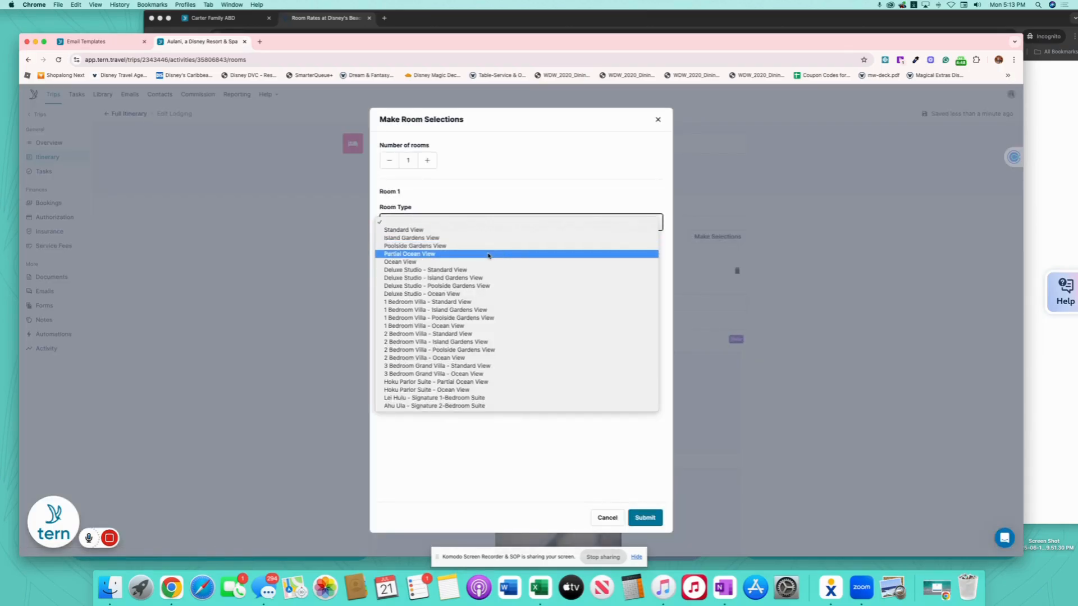
click(489, 256)
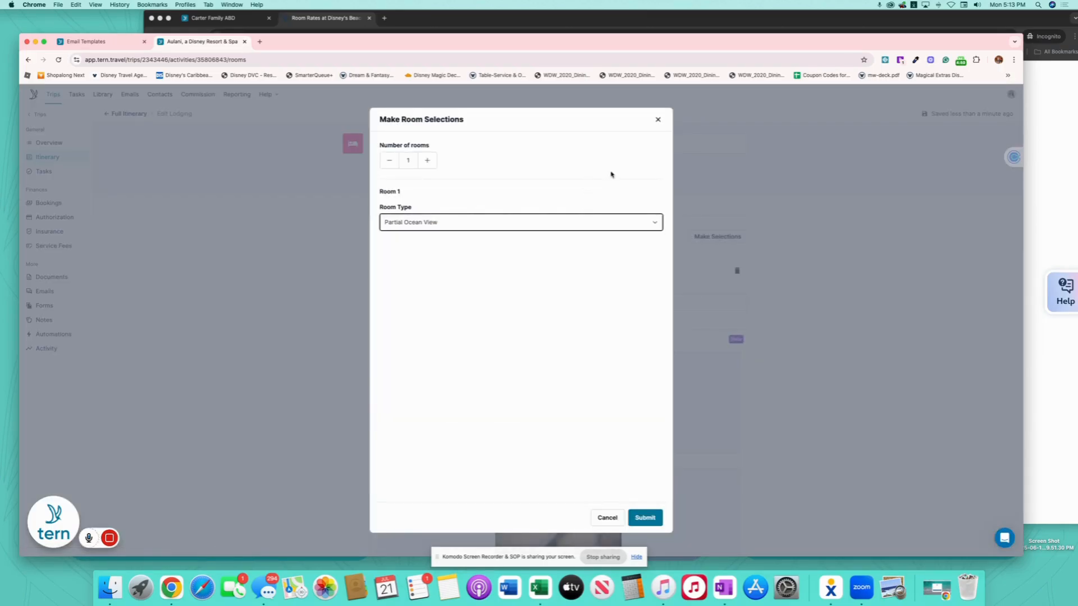
click(645, 520)
click(586, 145)
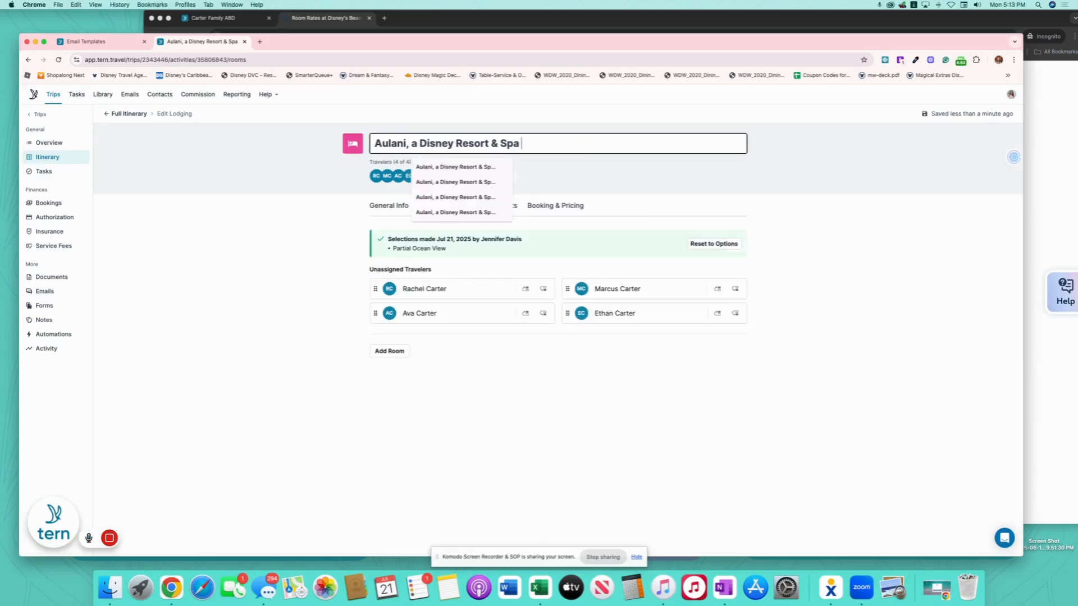
text(- Partial Oc)
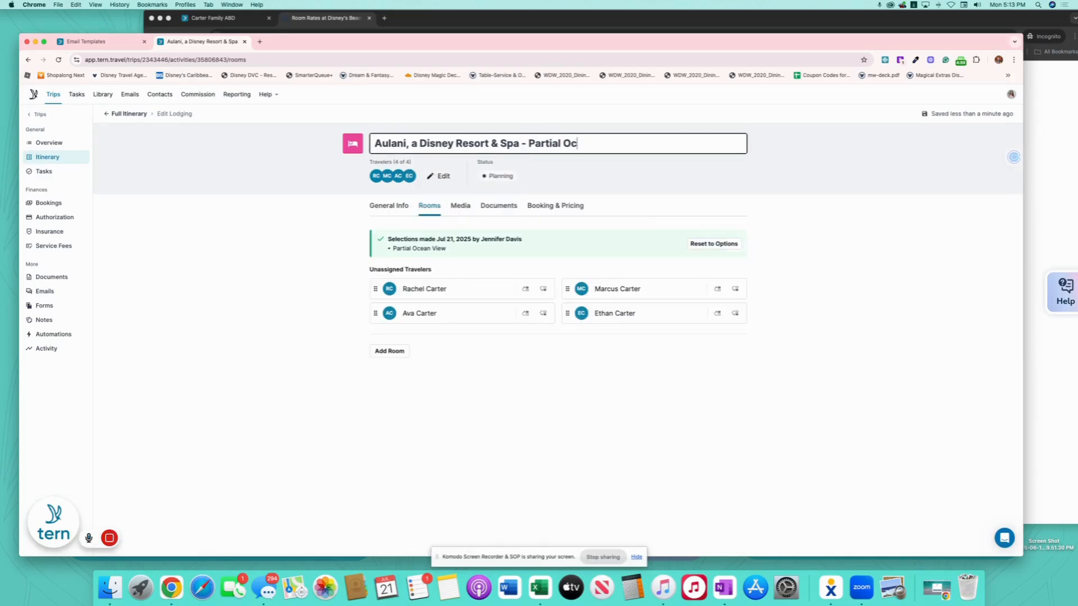
text(aean View)
- Enter a 5138.46 total price, split into Deposit + Final Balance, with an 856.41 deposit
click(584, 204)
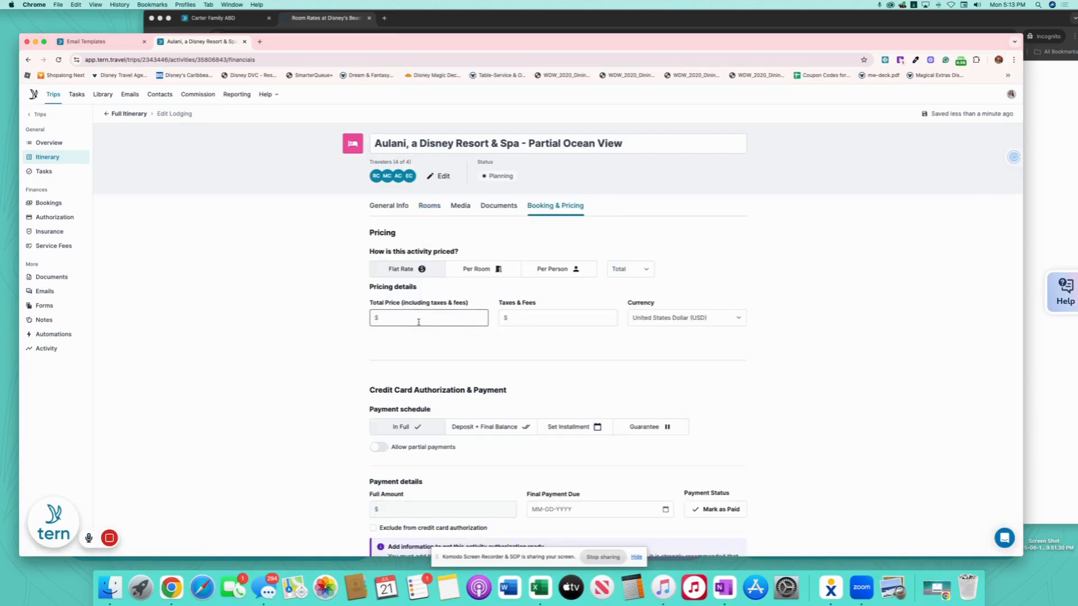
text(51)
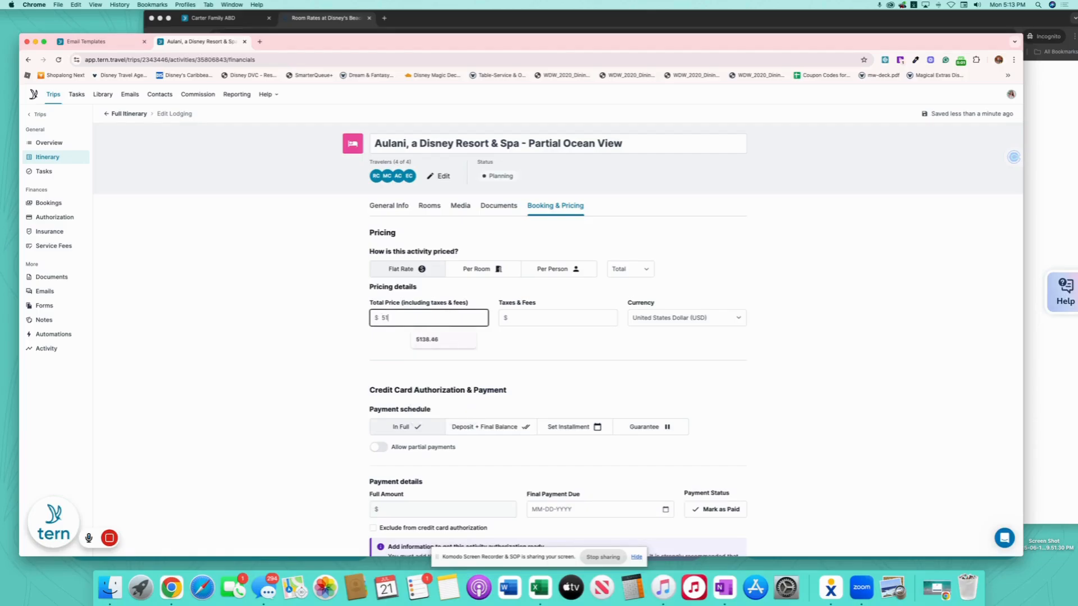
text(38.46)
scroll(582, 378, down, 1)
click(670, 351)
click(474, 371)
scroll(829, 309, down, 5)
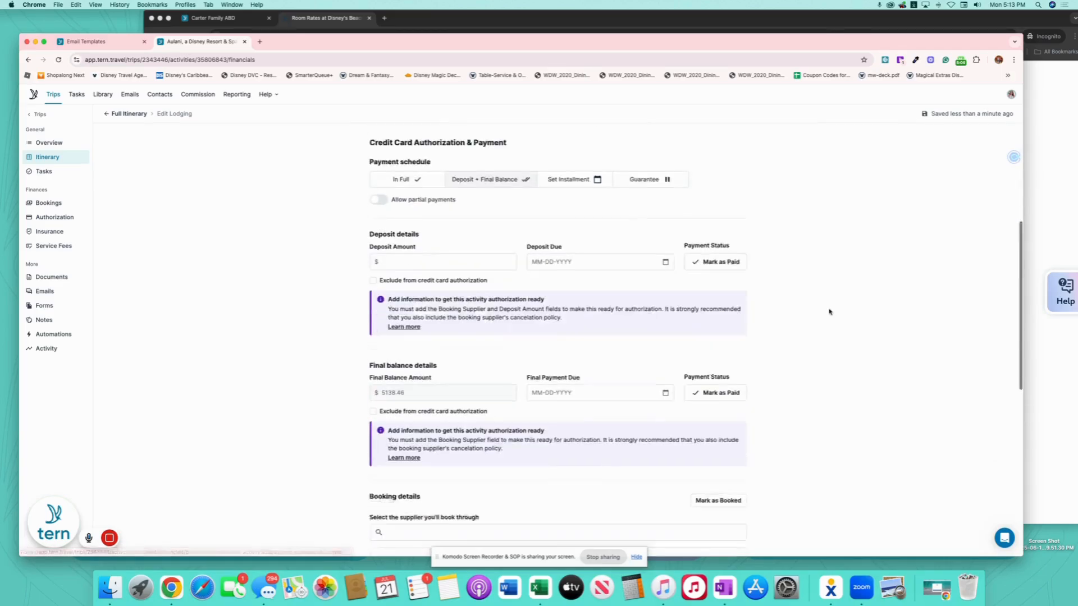
click(488, 154)
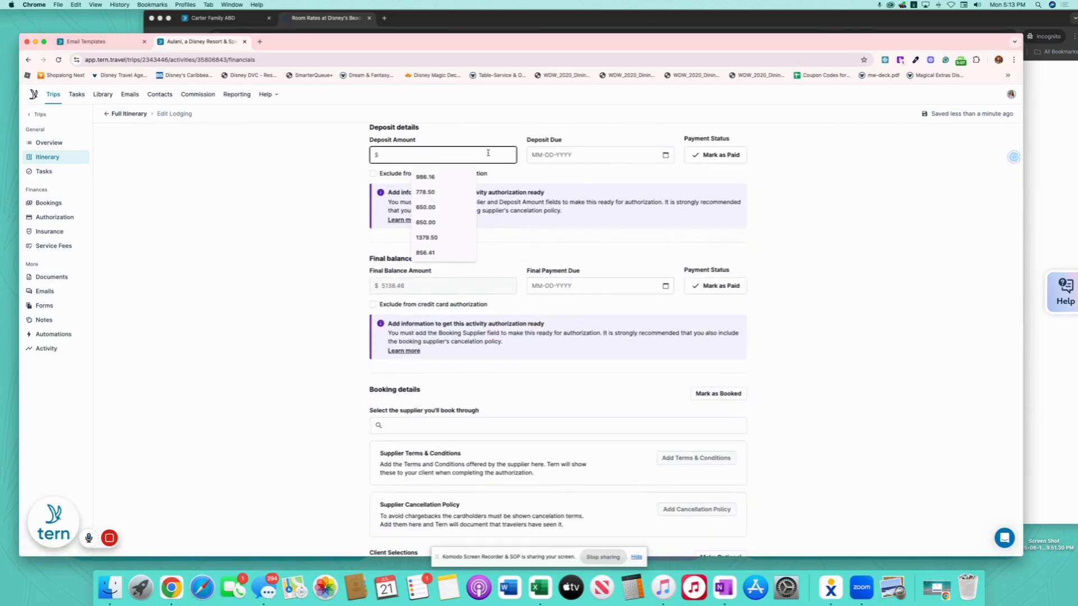
text(856.41)
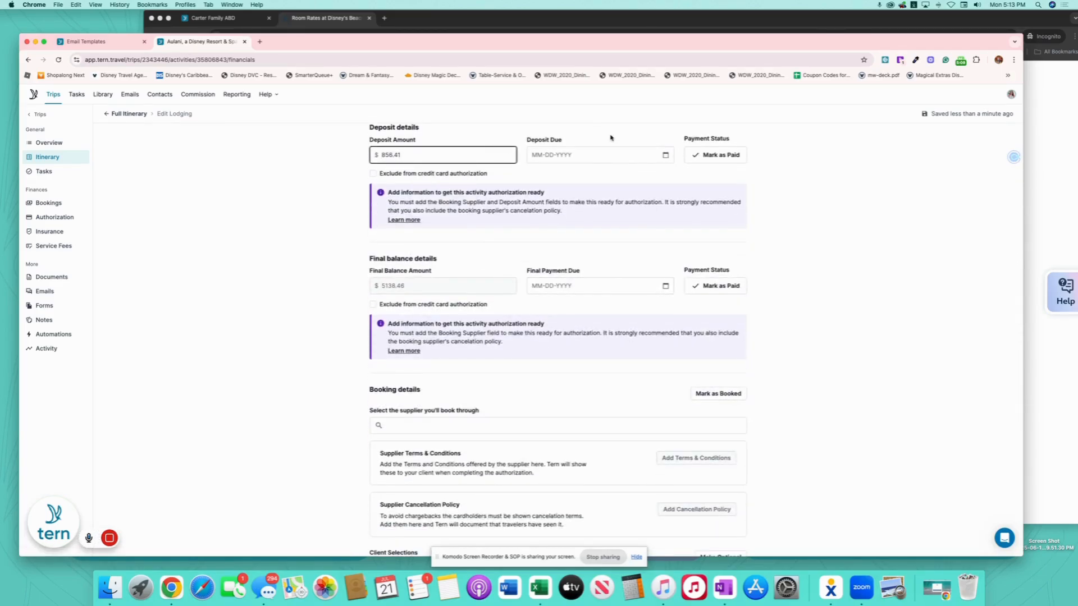
- Make the deposit due July 24 and the final balance due November 9, 2025
click(665, 156)
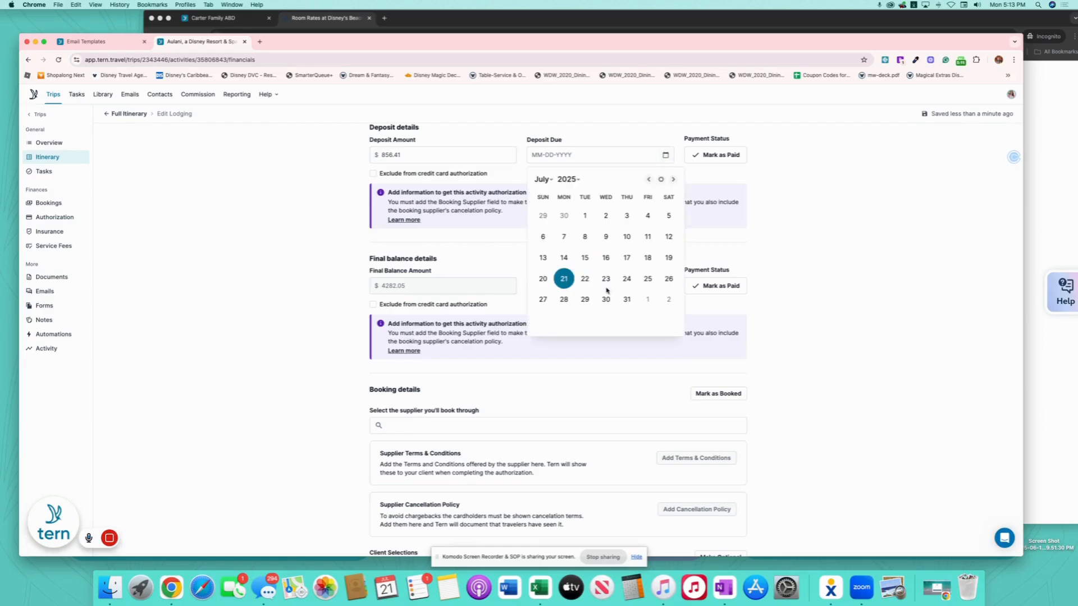
click(626, 279)
click(663, 287)
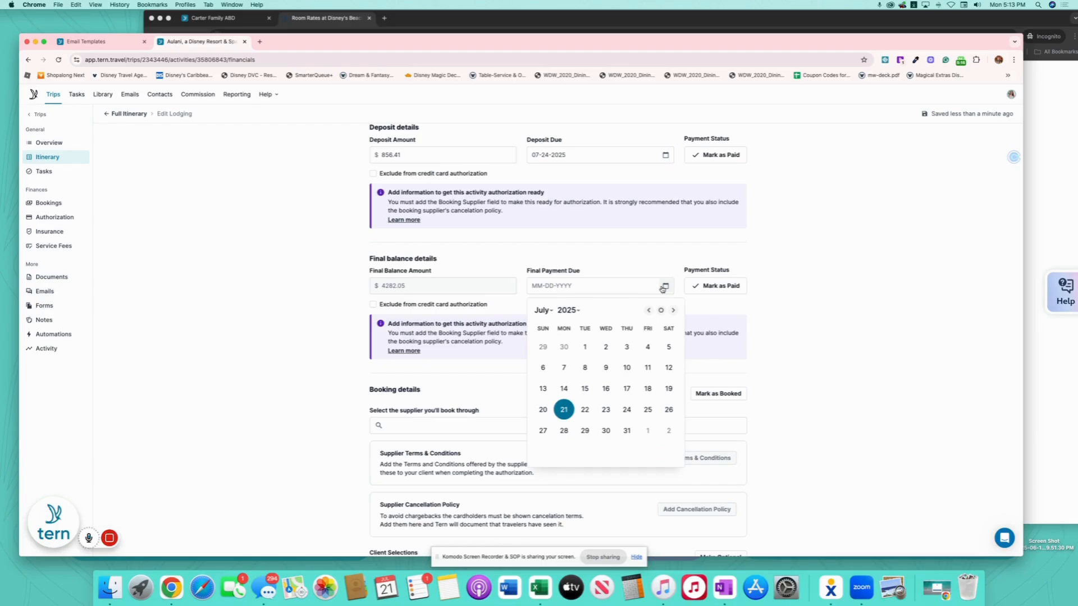
click(553, 310)
click(563, 352)
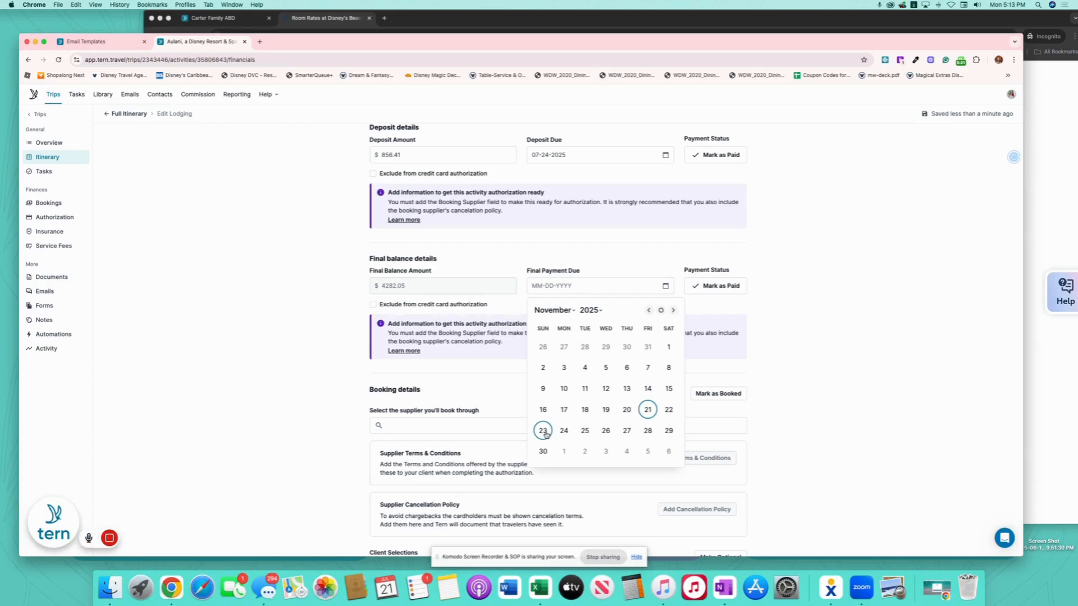
click(668, 390)
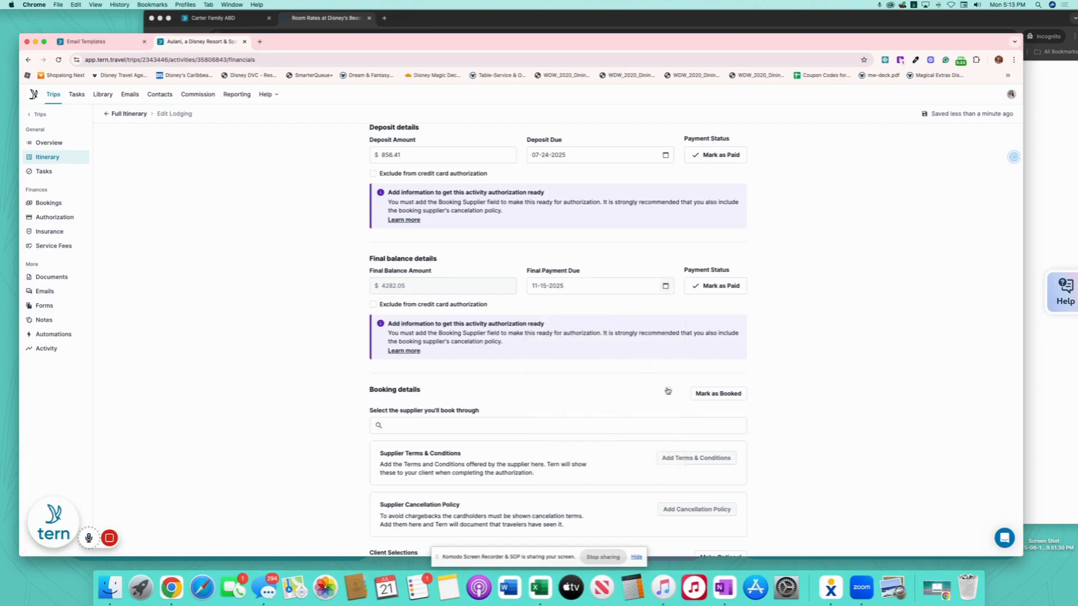
click(665, 286)
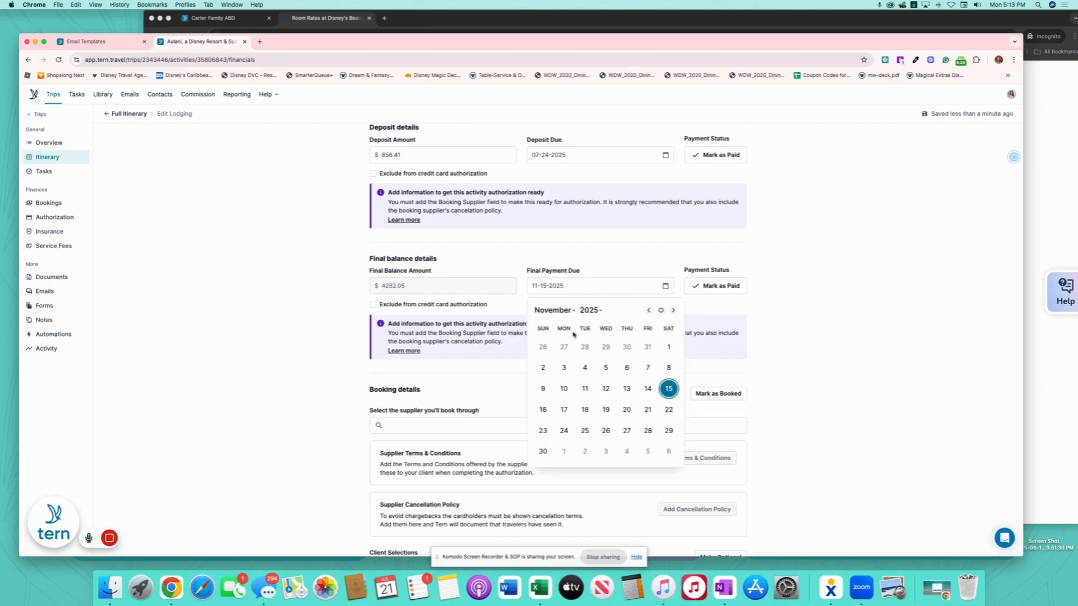
click(542, 387)
click(522, 428)
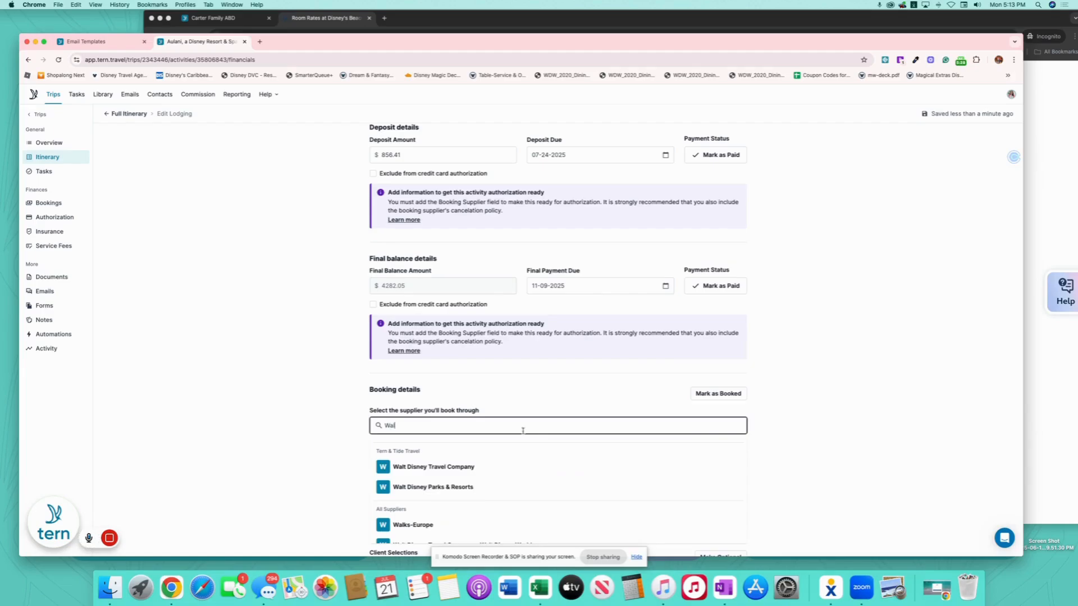
- Choose Walt Disney Parks & Resorts as supplier and enter 435.60 expected commission
click(489, 487)
scroll(581, 424, down, 5)
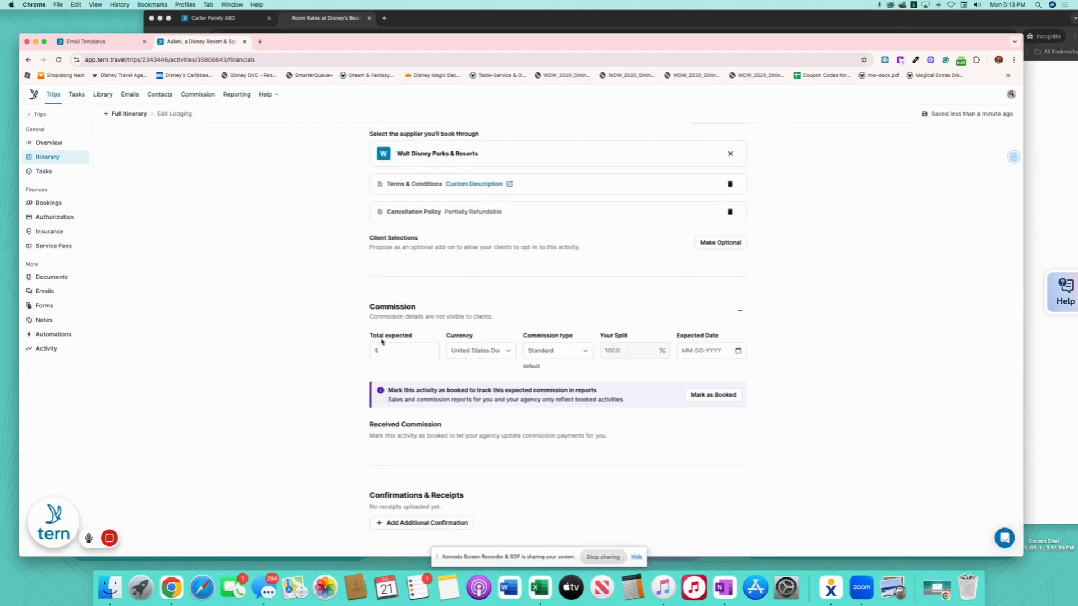
click(384, 350)
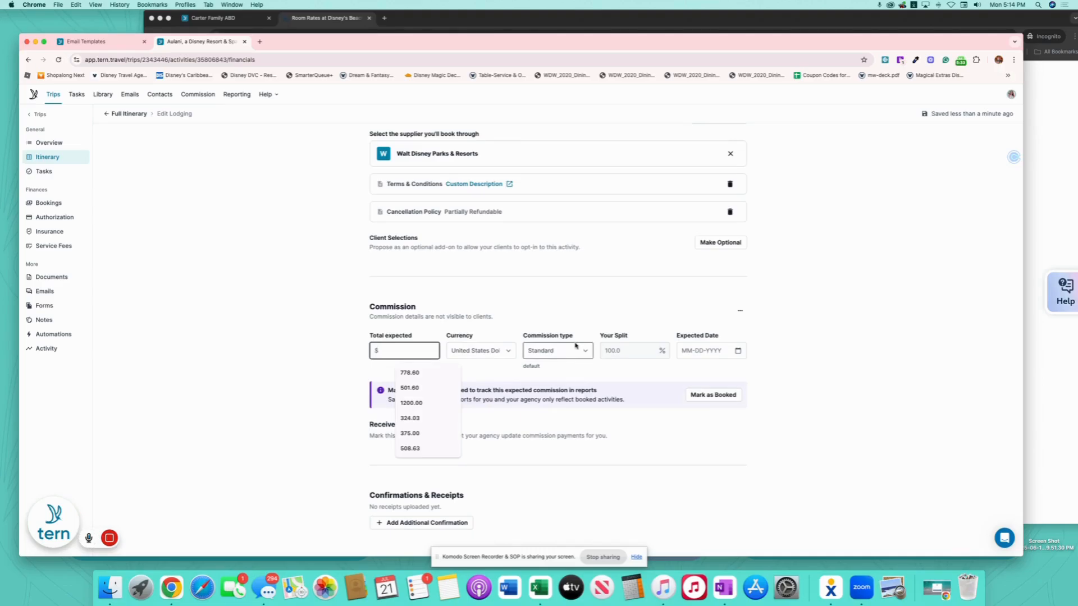
text(43560)
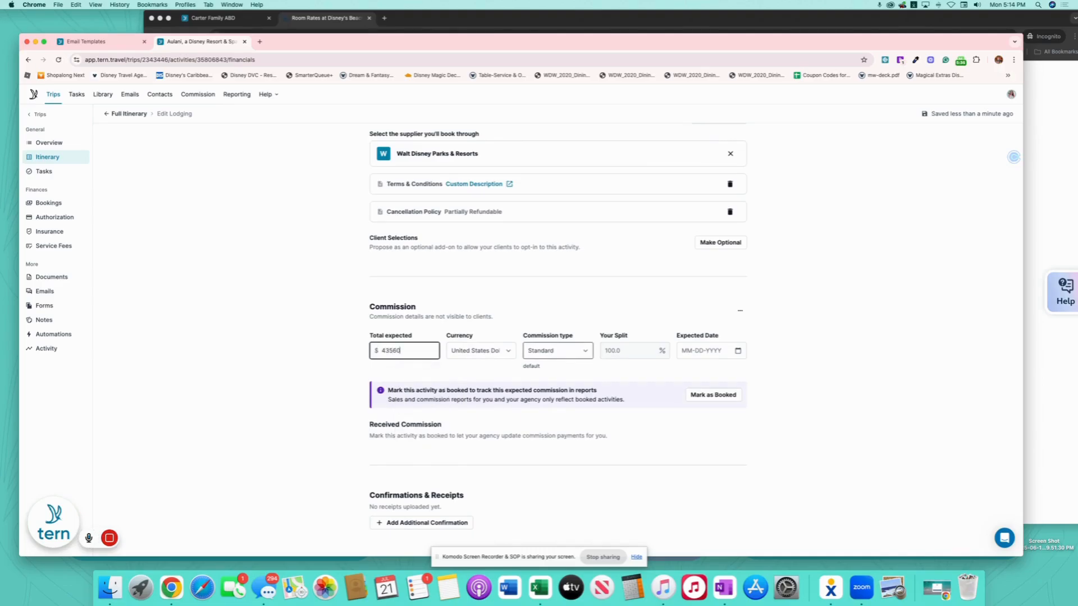
key(BackSpace)
key(BackSpace)
text(.60)
- Set the expected commission date to November 15, 2025
click(738, 351)
click(738, 351)
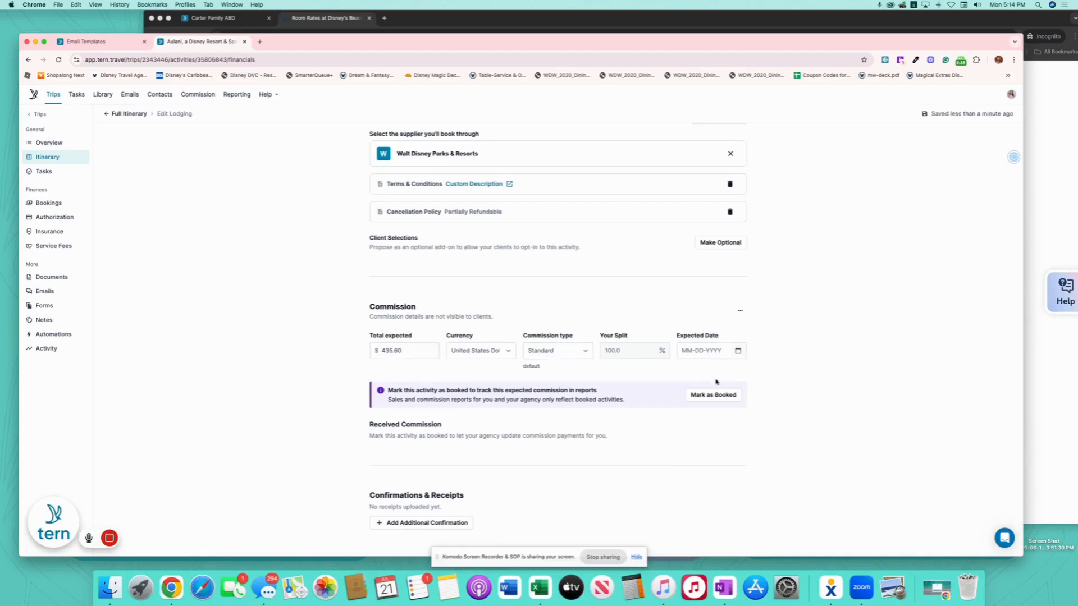
click(737, 350)
click(697, 374)
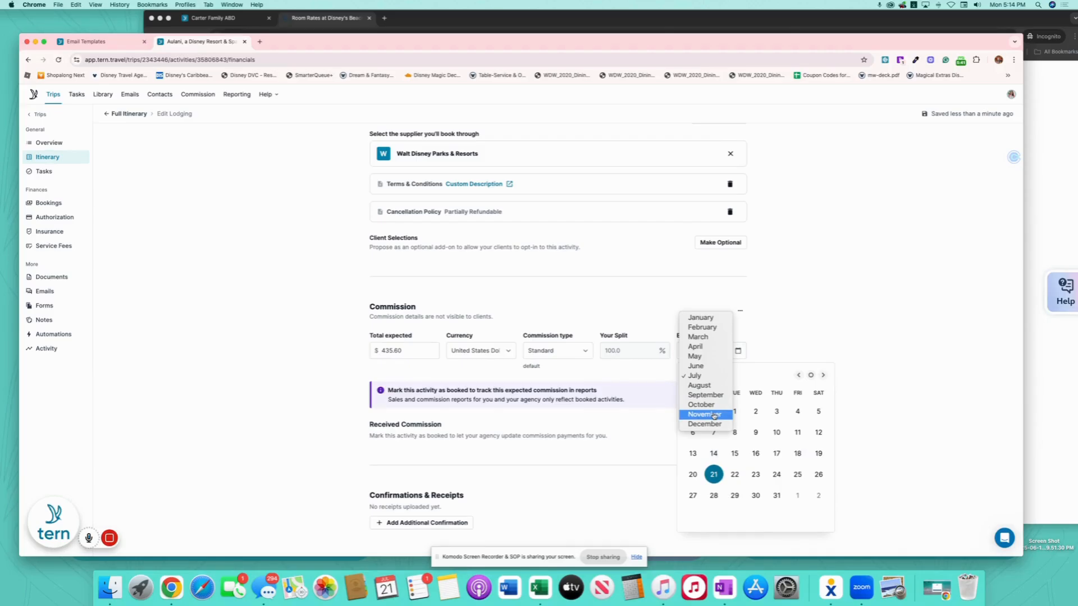
click(709, 414)
click(818, 454)
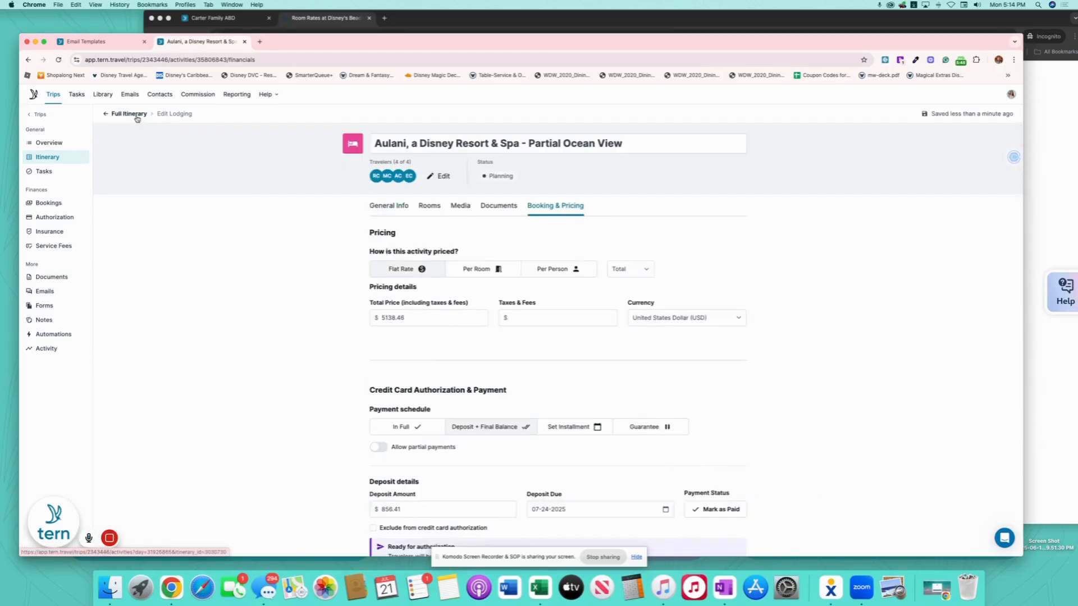
- Back on the full itinerary, drag a new Options block from Trip Components onto the board
click(136, 114)
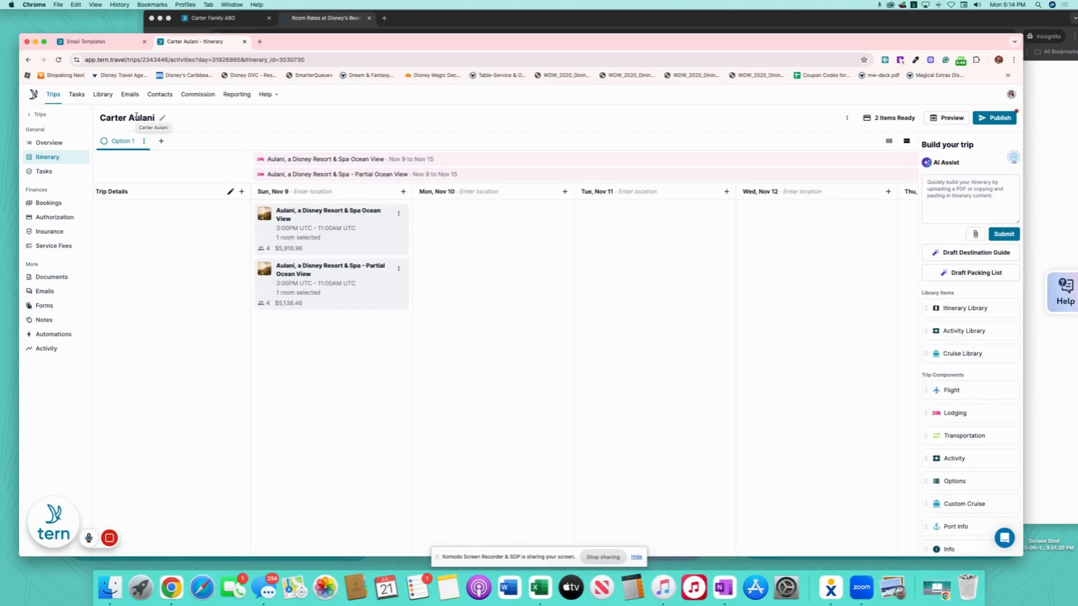
mouse_move(147, 539)
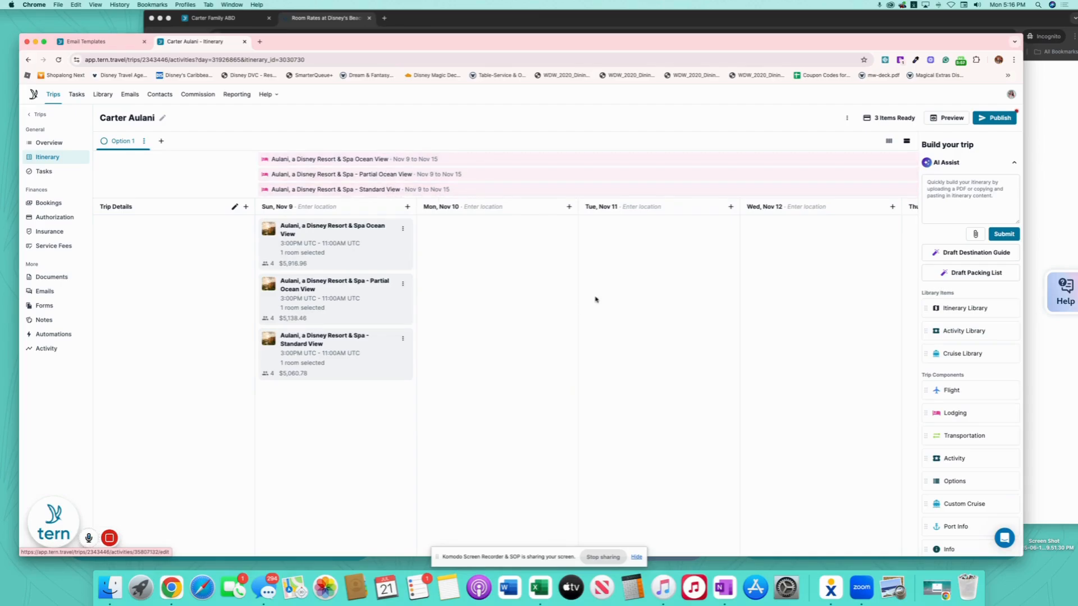
scroll(571, 293, right, 2)
scroll(571, 293, right, 10)
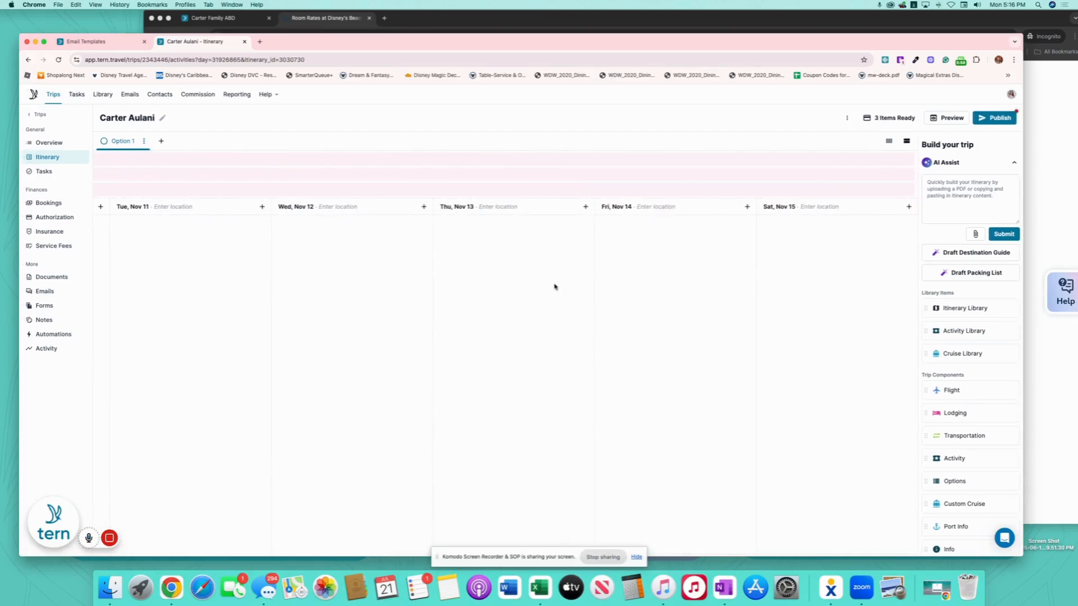
scroll(491, 302, left, 12)
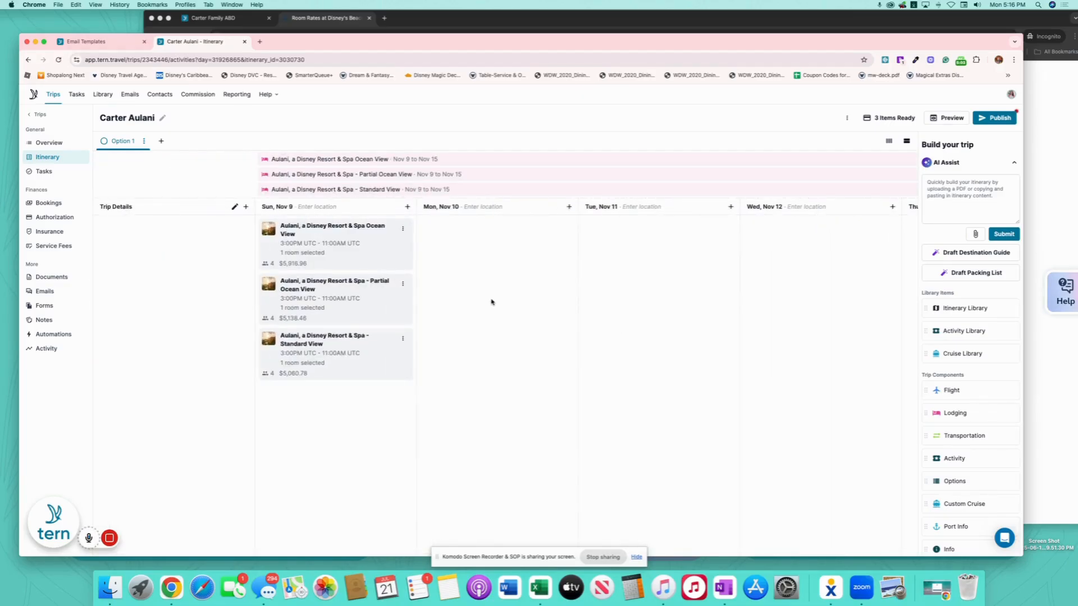
scroll(491, 302, right, 1)
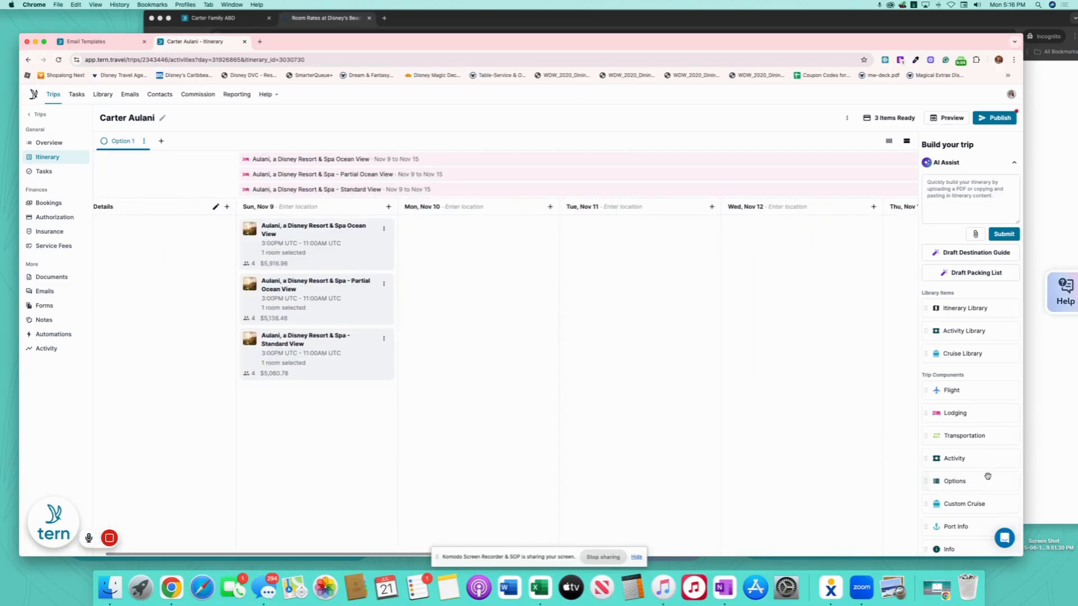
drag(954, 481, 338, 228)
- Title the new options block 'Room Options'
click(426, 145)
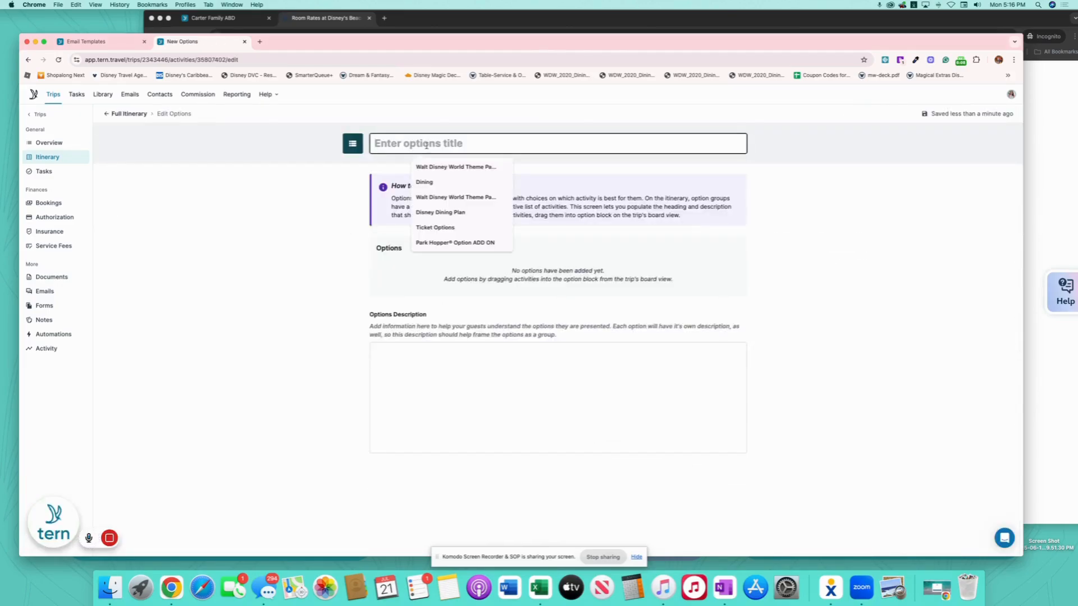
text(Room op)
key(BackSpace)
key(BackSpace)
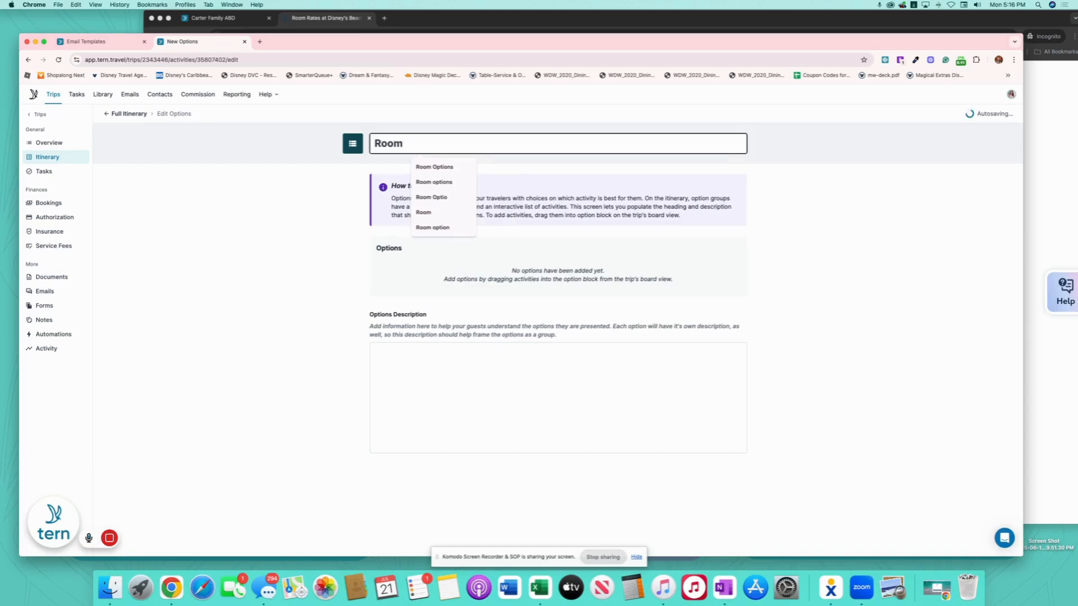
text(Options)
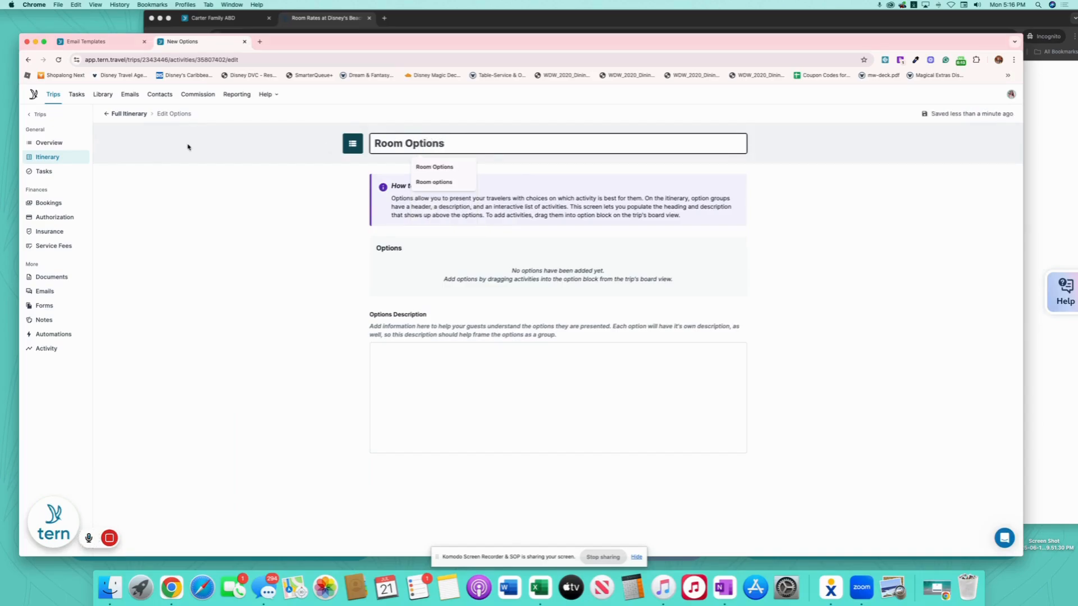
- Drag the Ocean View, Partial Ocean View and Standard View lodgings into Room Options
click(124, 113)
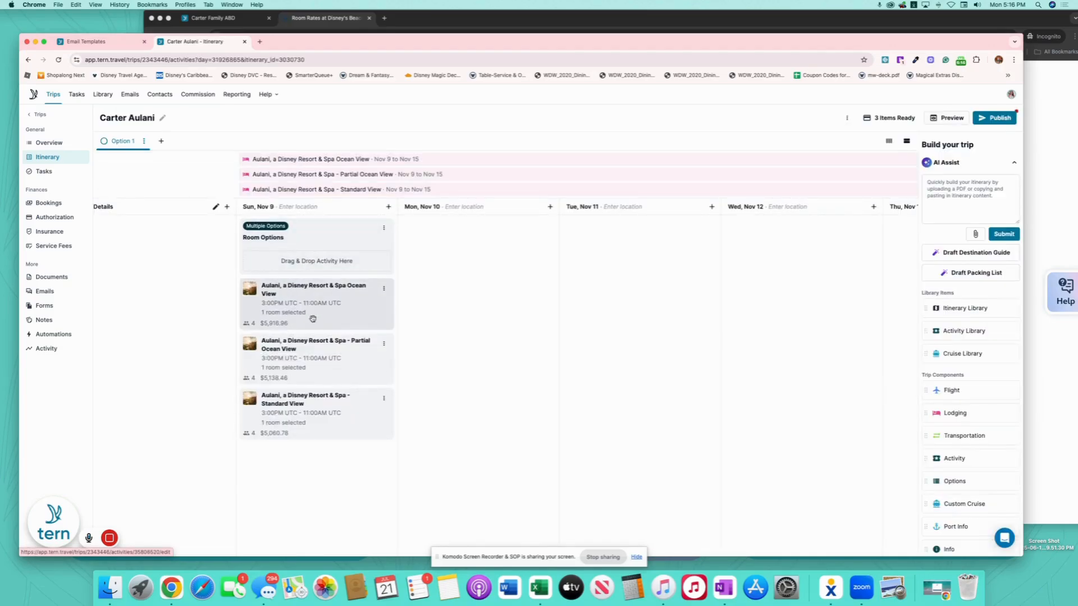
drag(312, 310, 315, 264)
drag(307, 334, 321, 261)
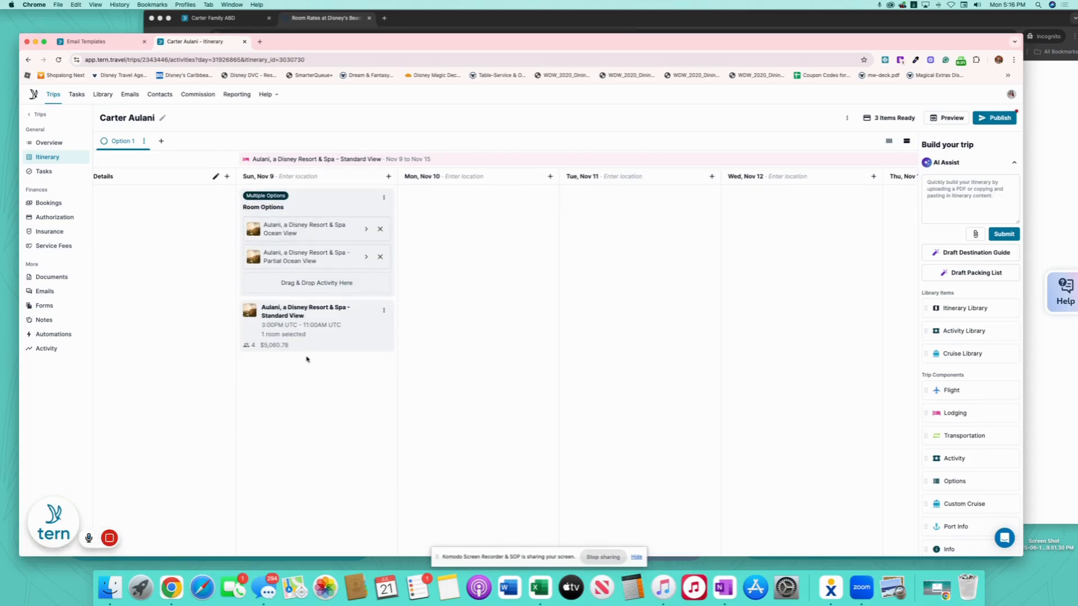
drag(300, 336, 325, 282)
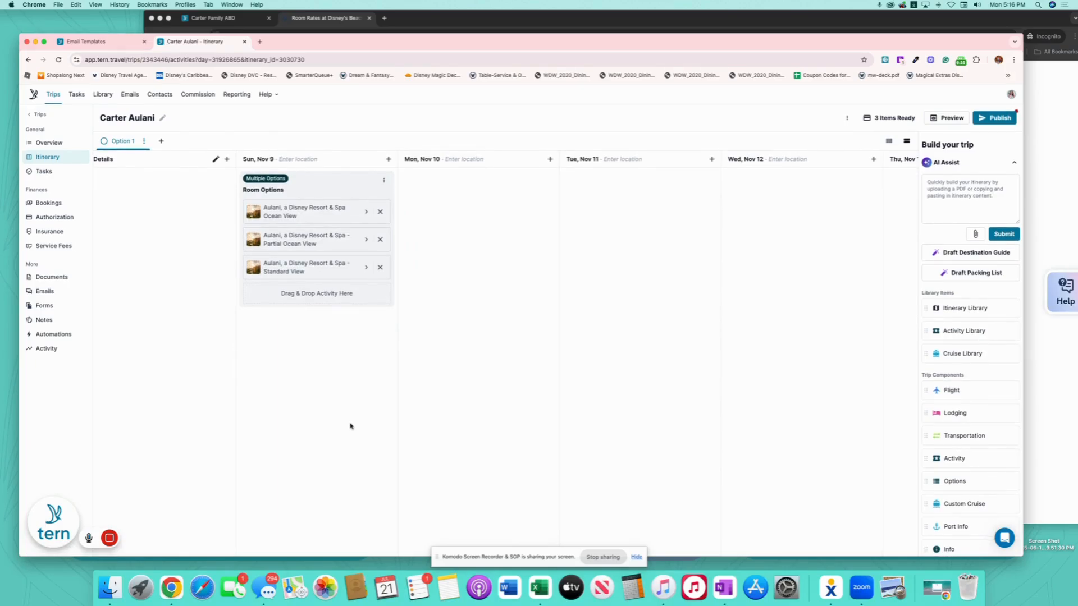
click(997, 118)
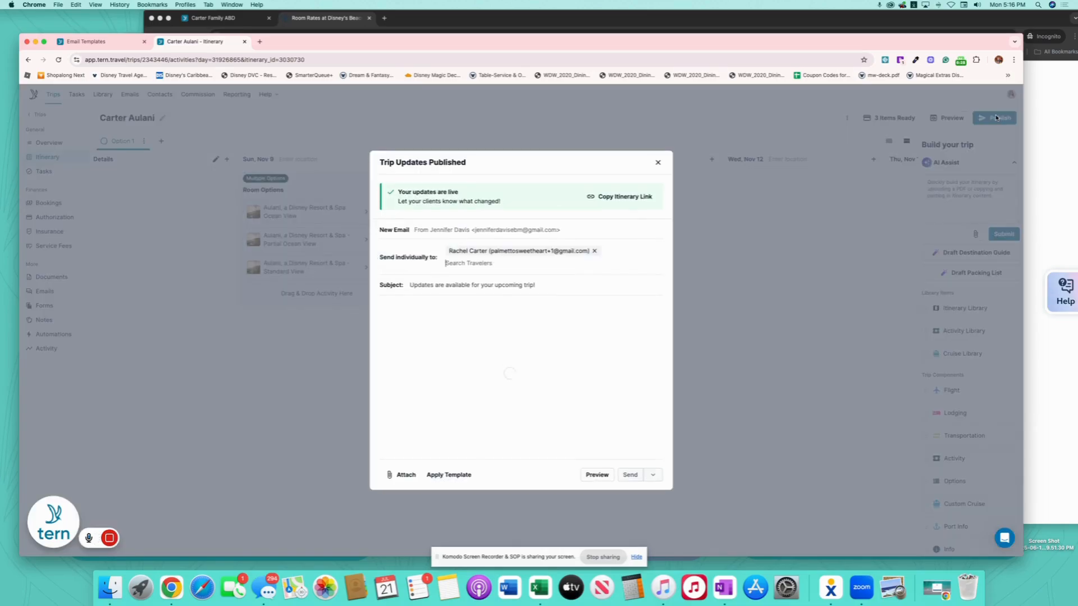
- Copy the published itinerary link and load it in the other browser window
click(635, 214)
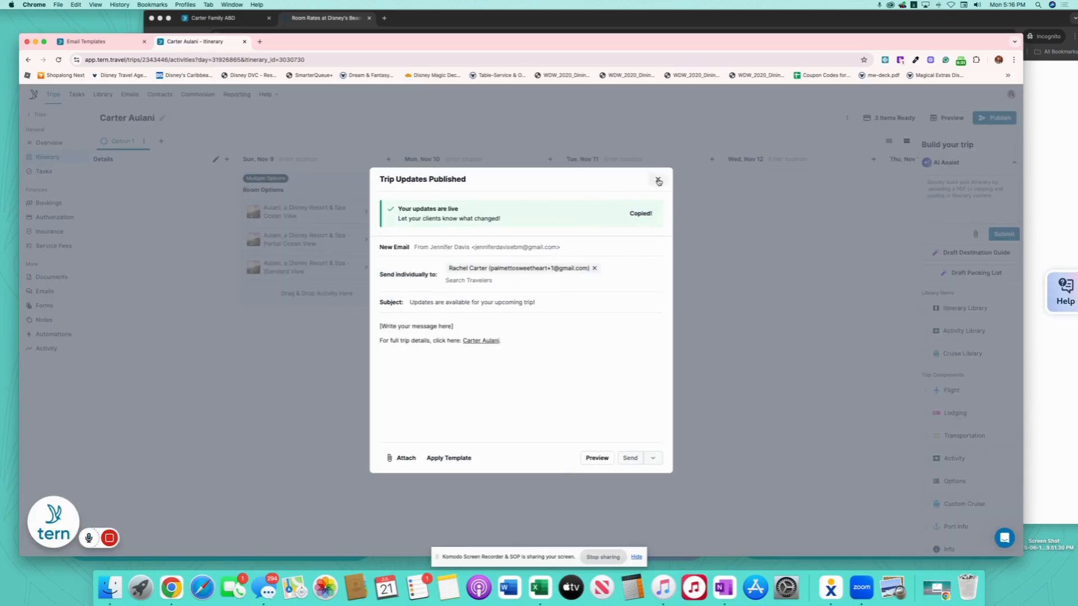
click(658, 179)
click(417, 27)
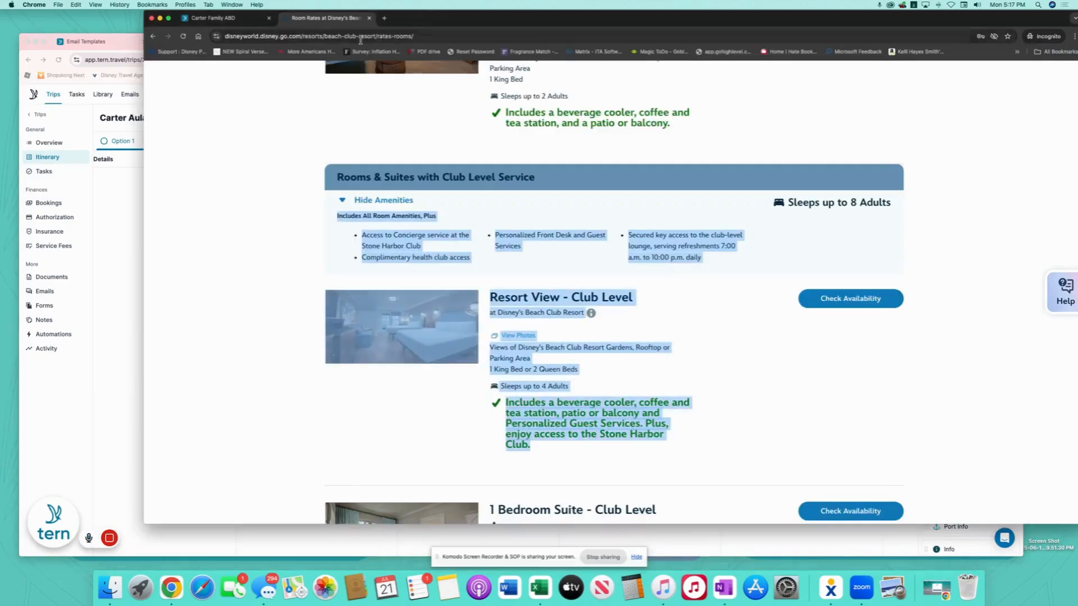
click(424, 36)
key(Return)
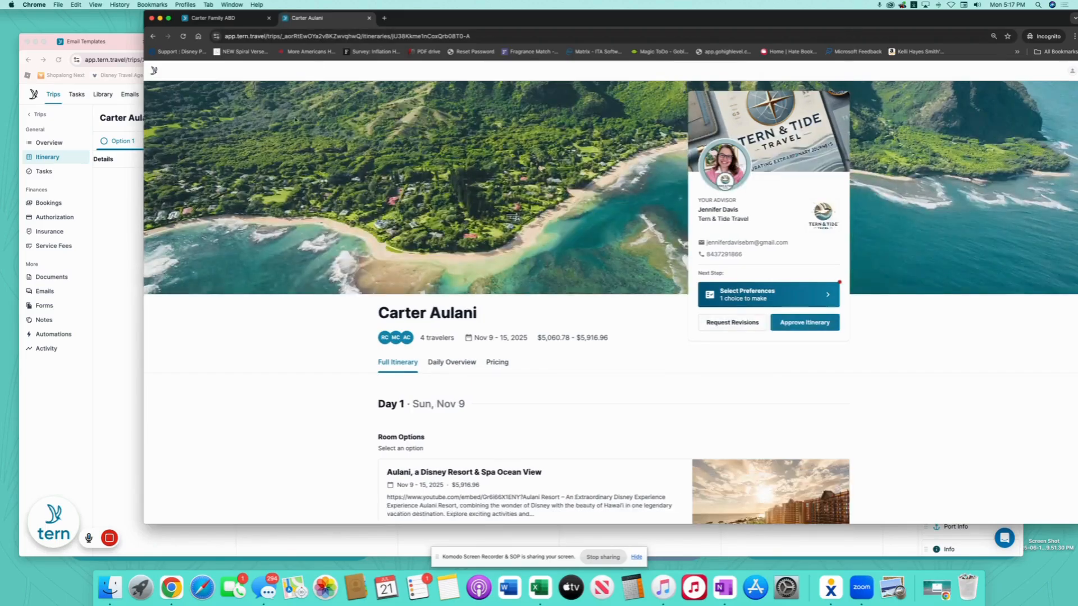
- Review the trip's pricing breakdown on the client itinerary page
scroll(591, 350, down, 3)
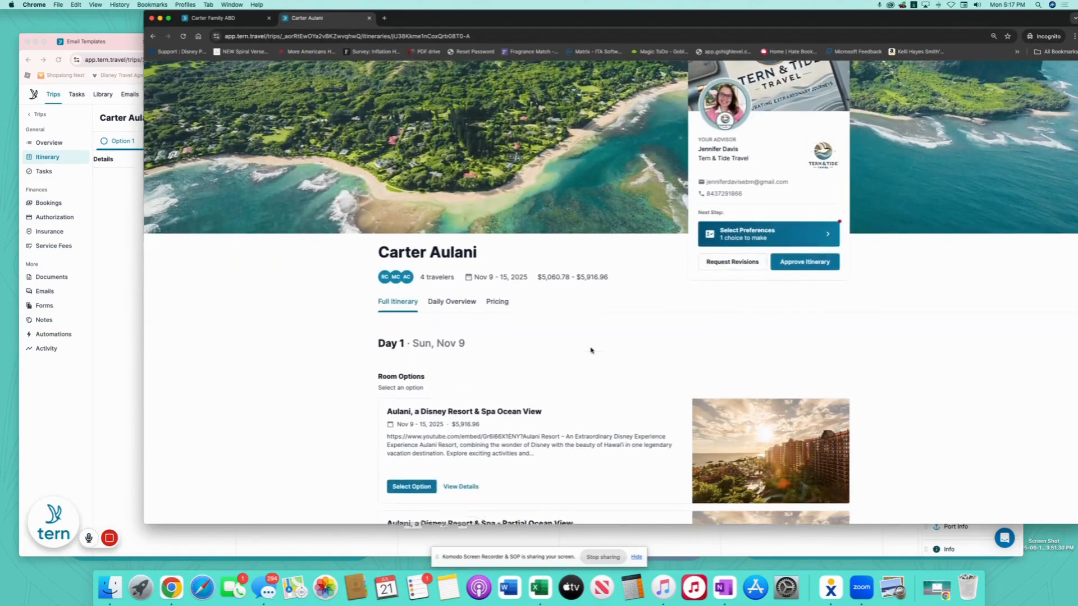
scroll(591, 350, down, 7)
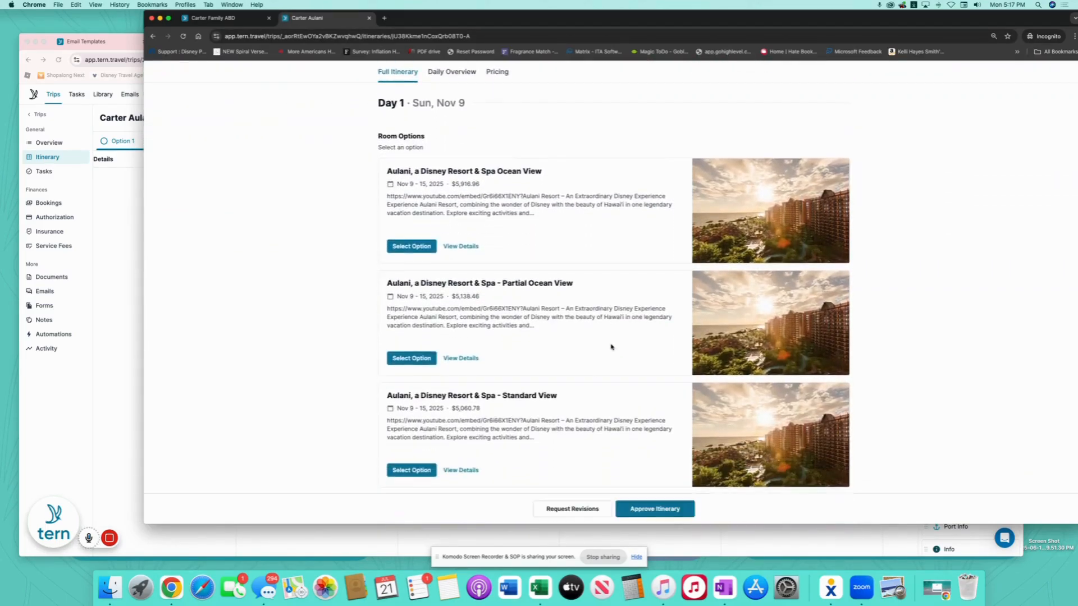
scroll(612, 347, up, 2)
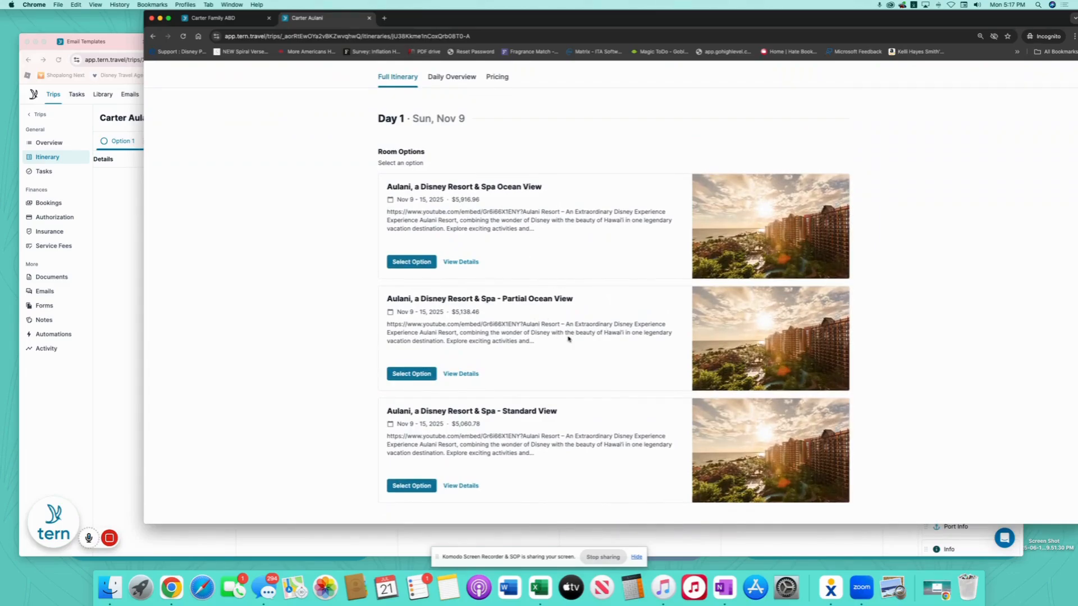
click(498, 78)
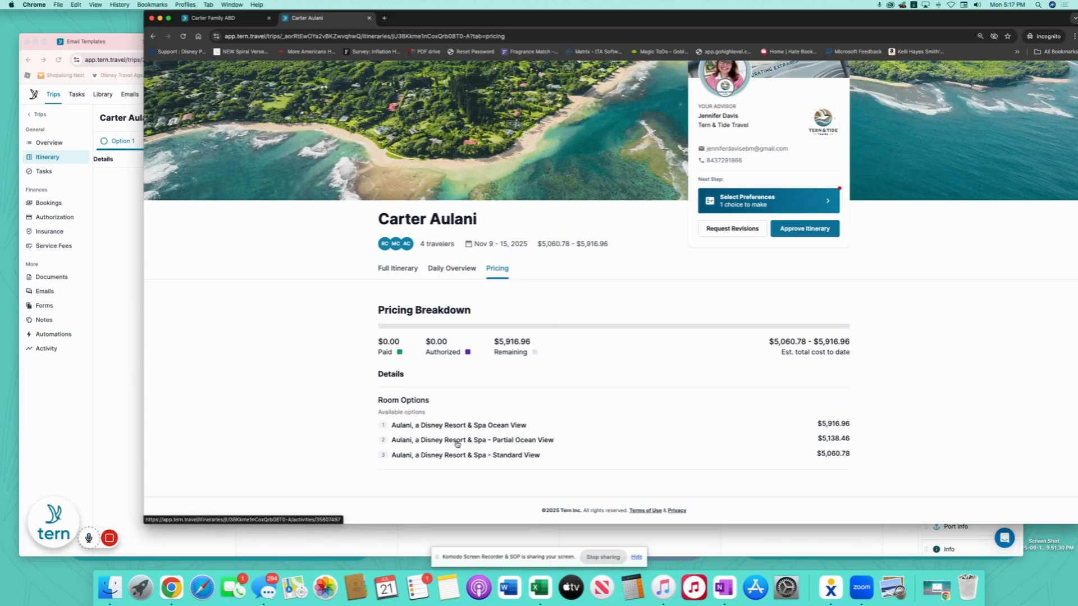
click(396, 272)
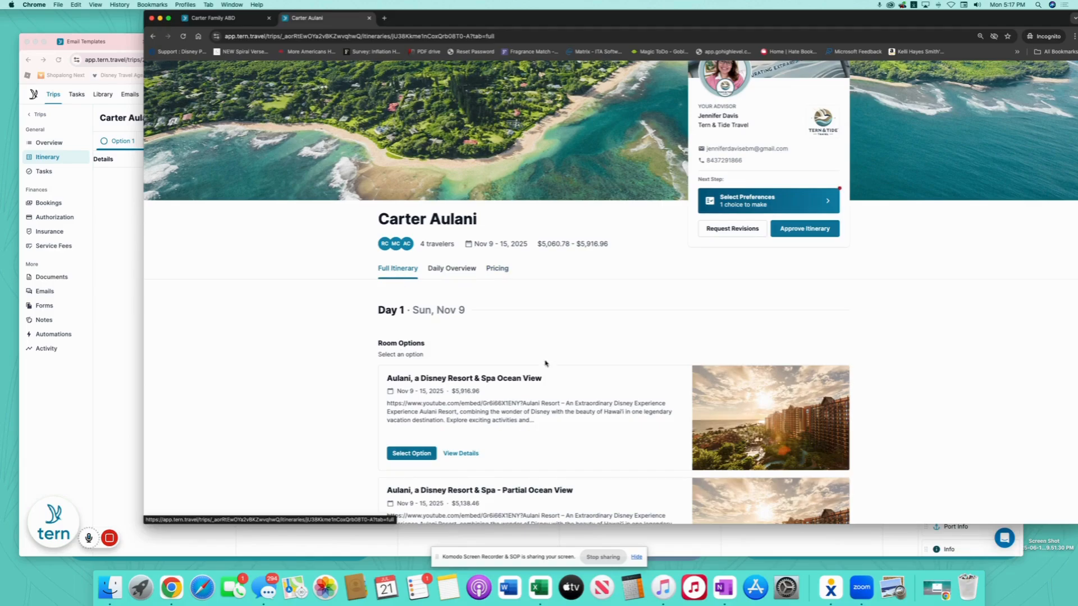
- Look through the Ocean View room option's details
scroll(631, 373, down, 4)
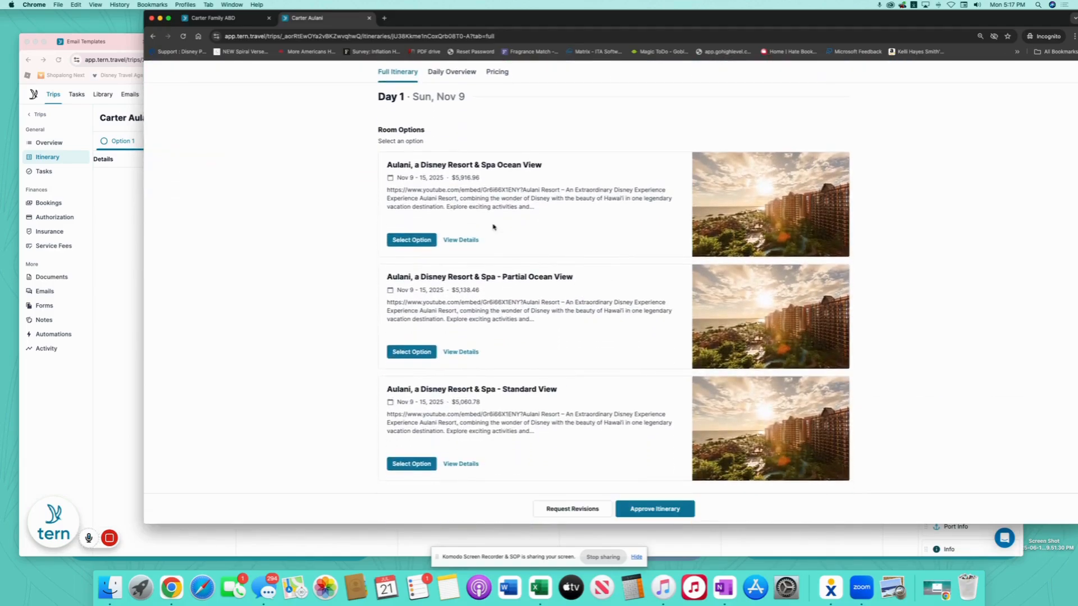
click(461, 240)
scroll(817, 386, down, 3)
scroll(821, 387, down, 6)
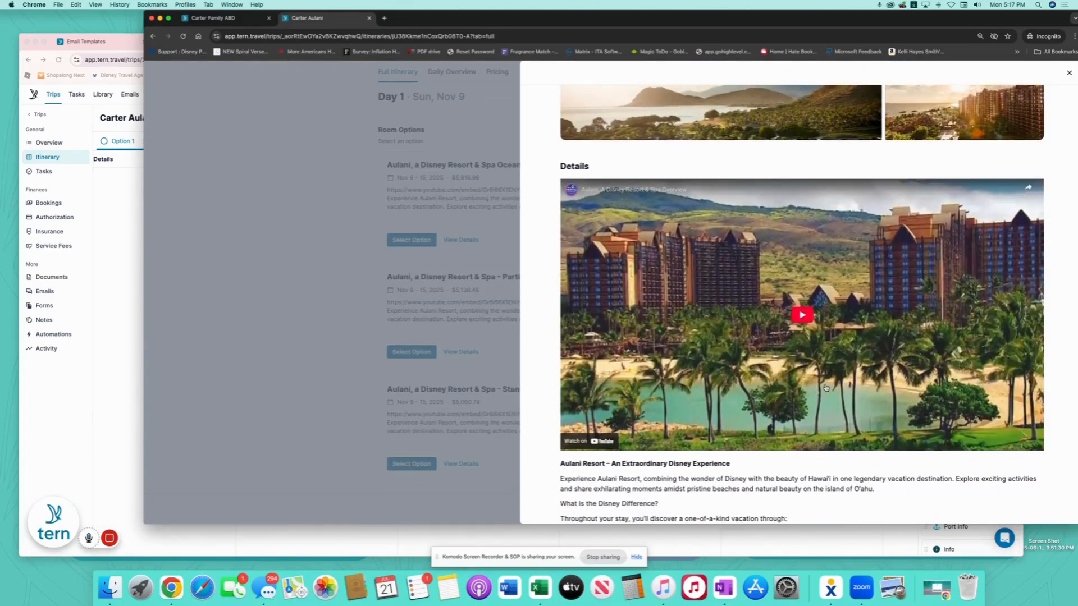
scroll(826, 388, down, 20)
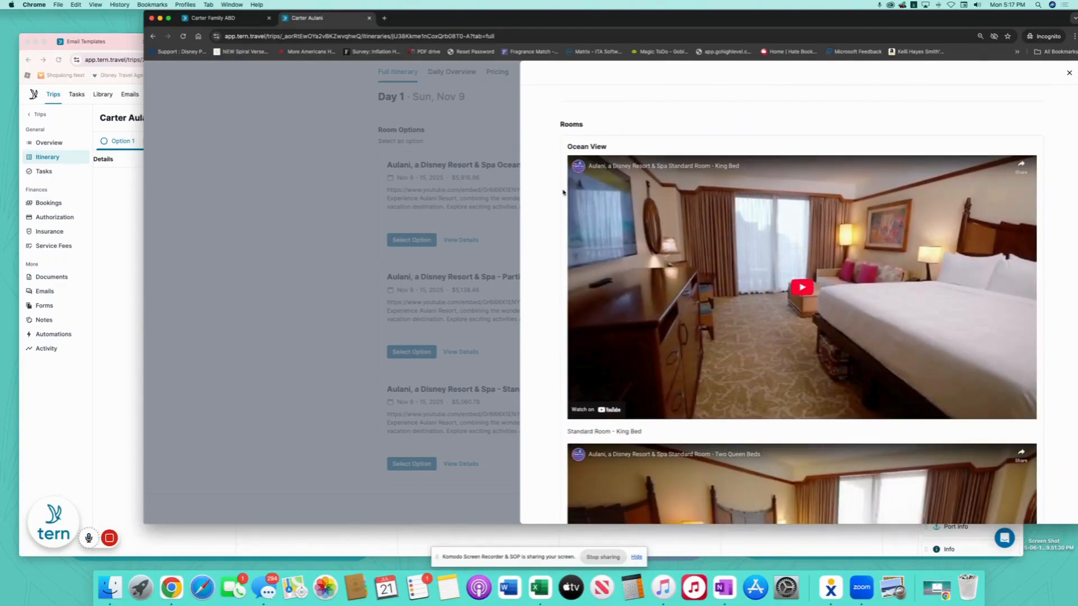
scroll(837, 336, down, 2)
scroll(849, 276, down, 15)
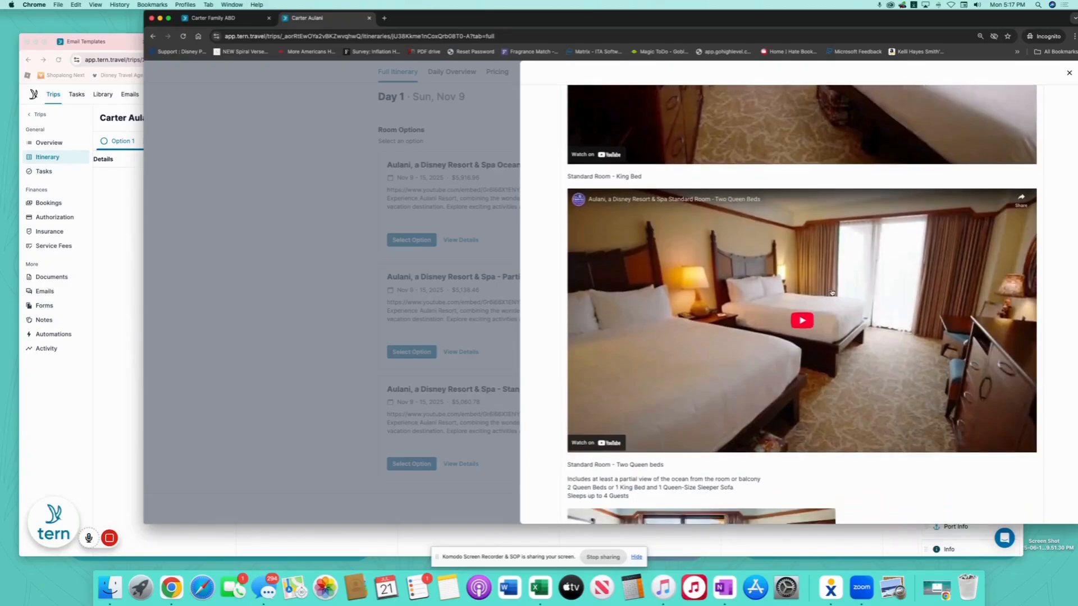
scroll(833, 296, up, 20)
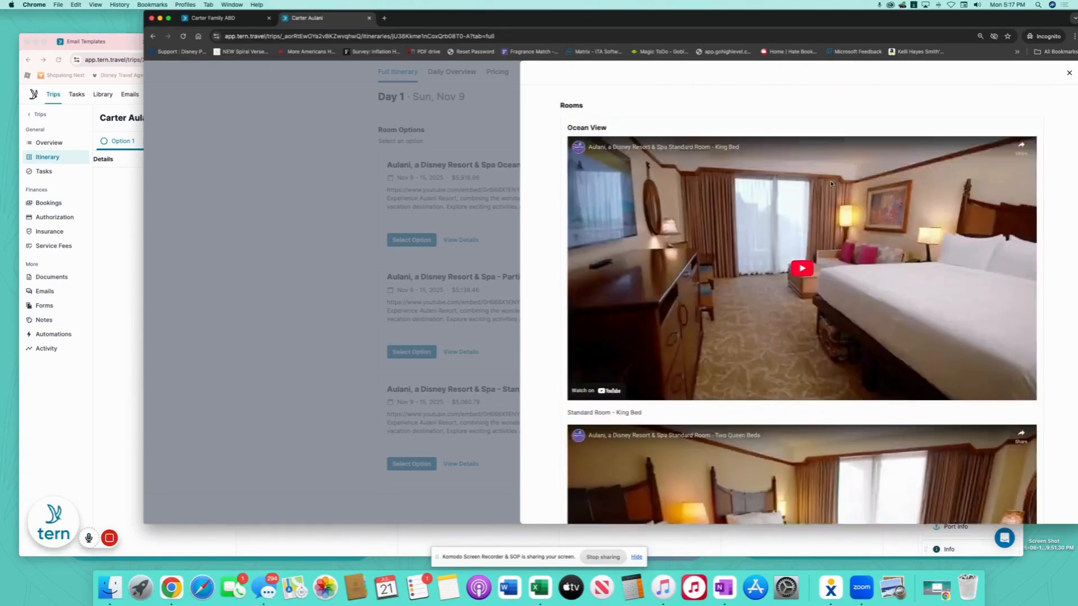
click(1068, 72)
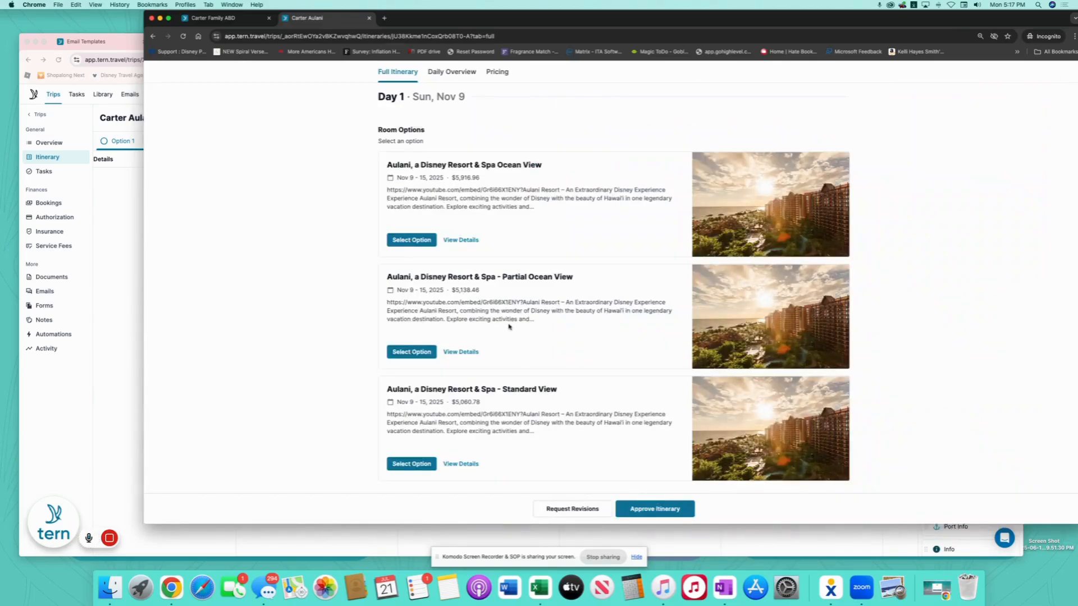
- Open the client's room selection page for the Aulani options
scroll(509, 327, up, 1)
scroll(544, 287, down, 1)
scroll(564, 282, up, 1)
scroll(564, 280, down, 1)
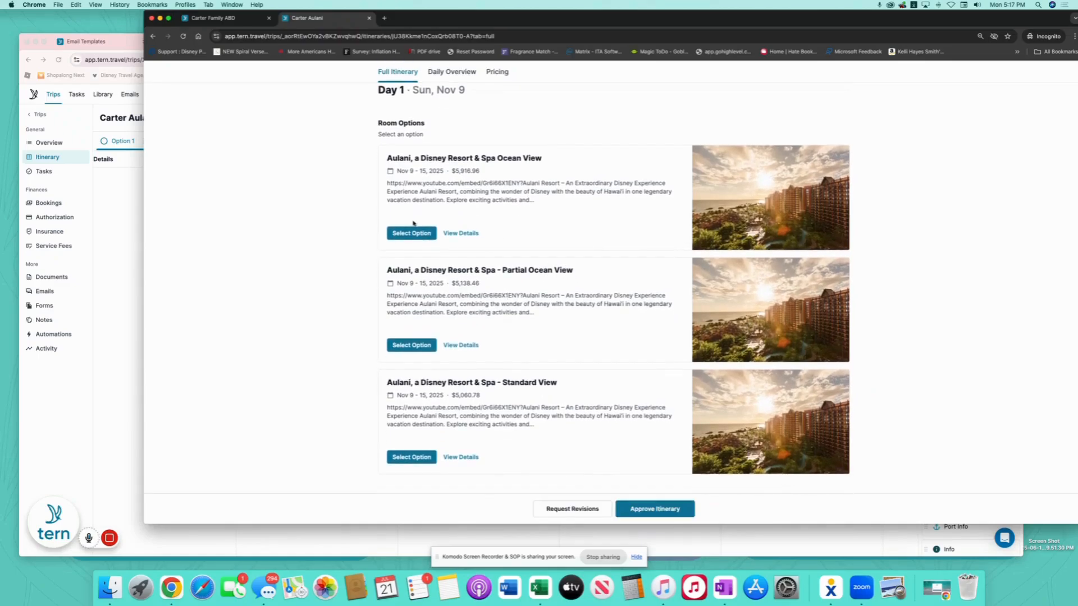
click(414, 230)
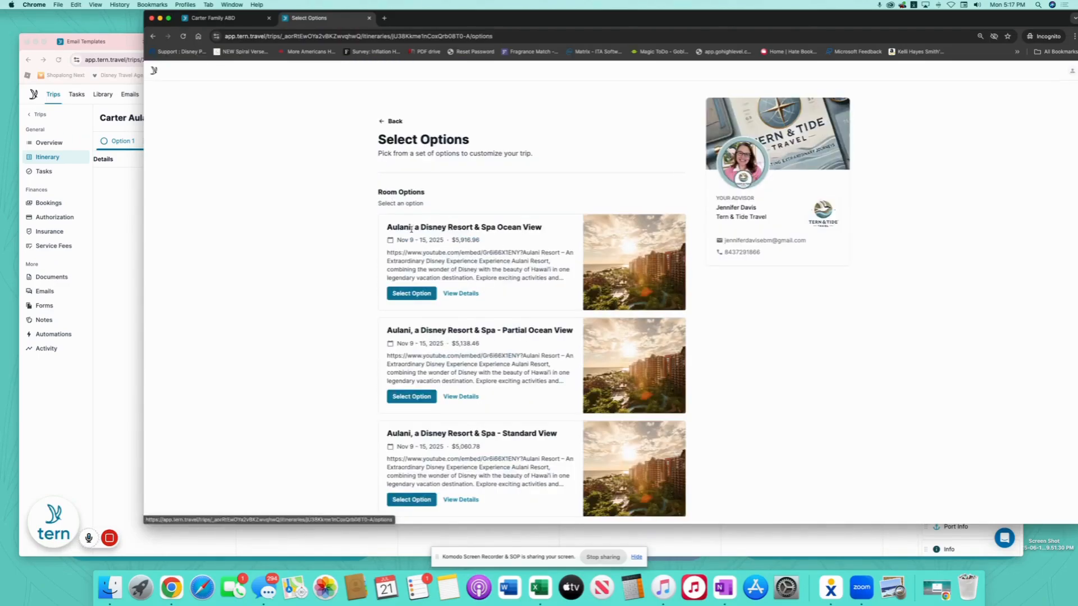
- Select the Ocean View room and pay with the client's saved card
click(411, 294)
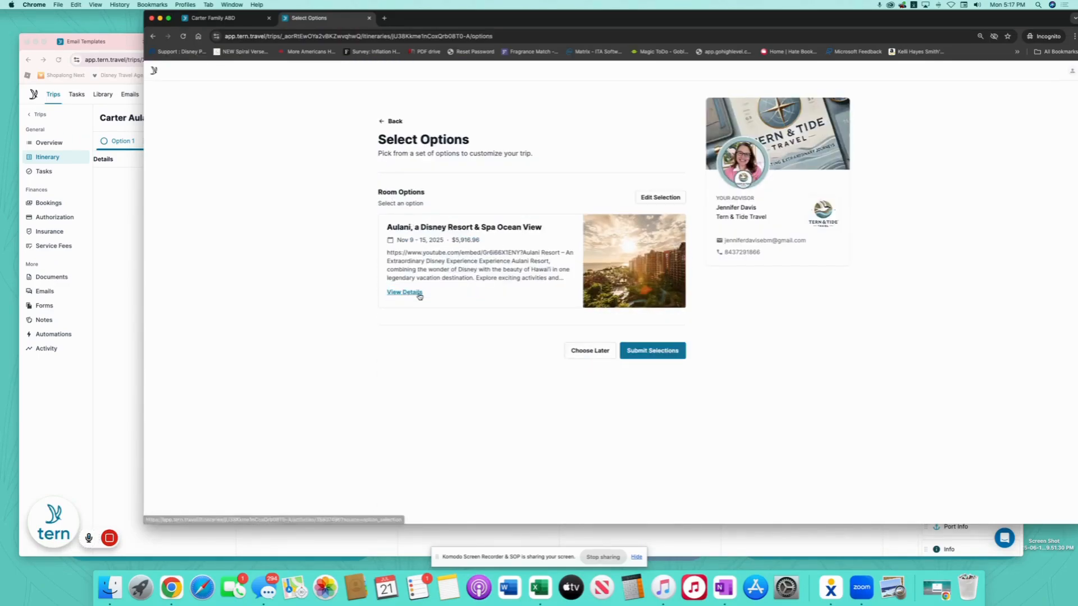
click(658, 355)
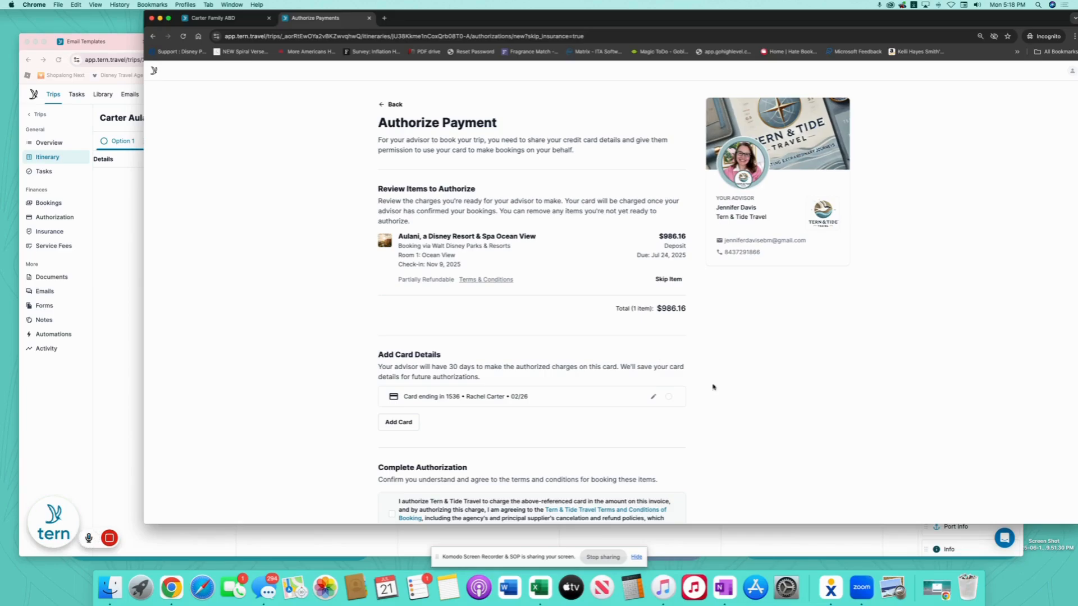
click(668, 396)
scroll(737, 420, down, 2)
scroll(737, 419, down, 5)
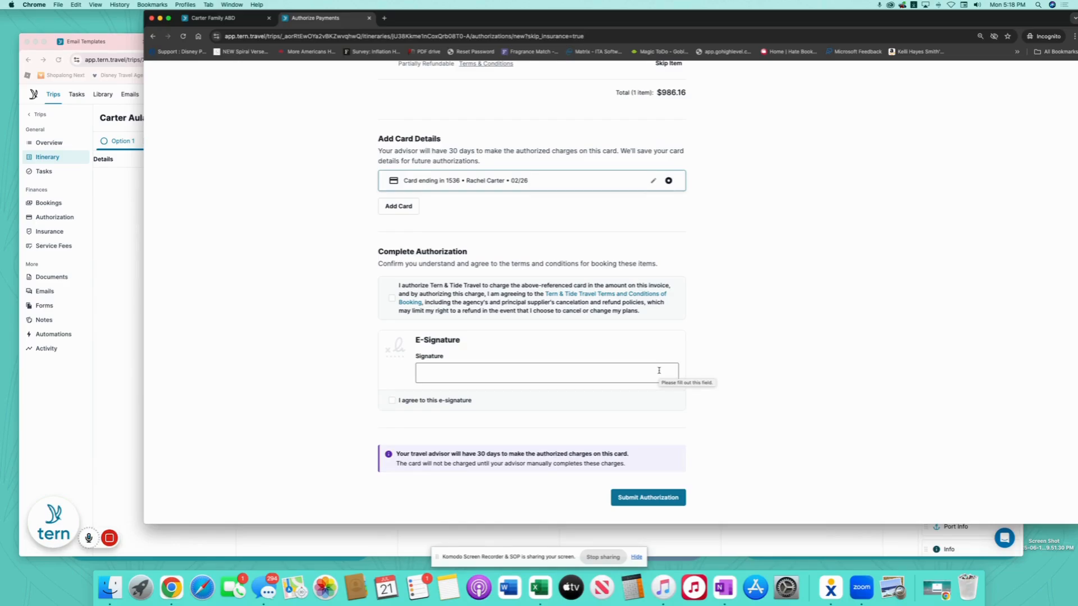
- Accept the terms, sign with the client's full name, and submit the $986.16 authorization
click(392, 298)
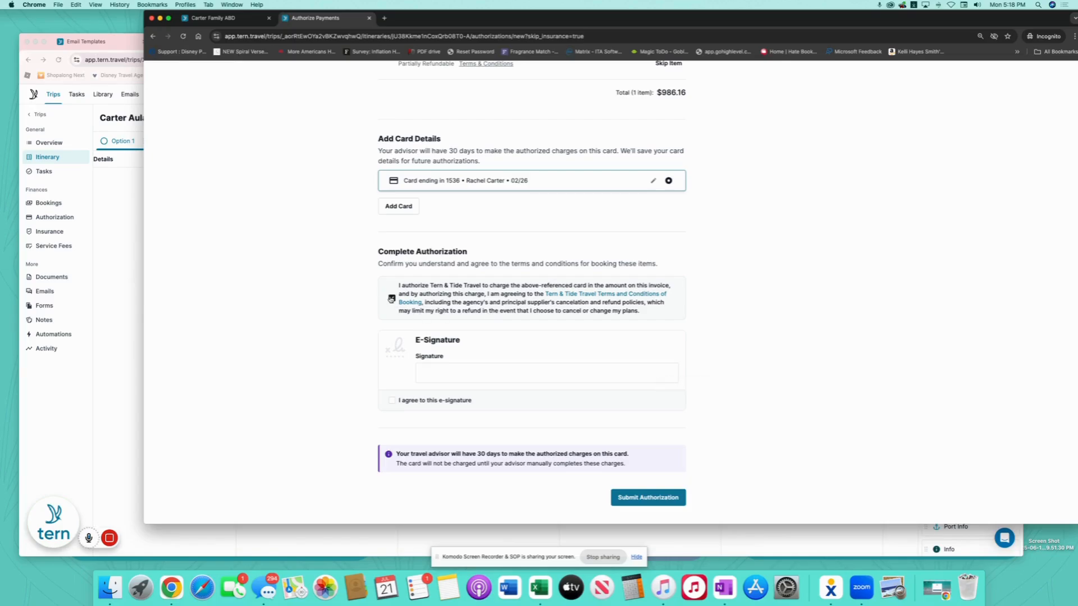
click(484, 378)
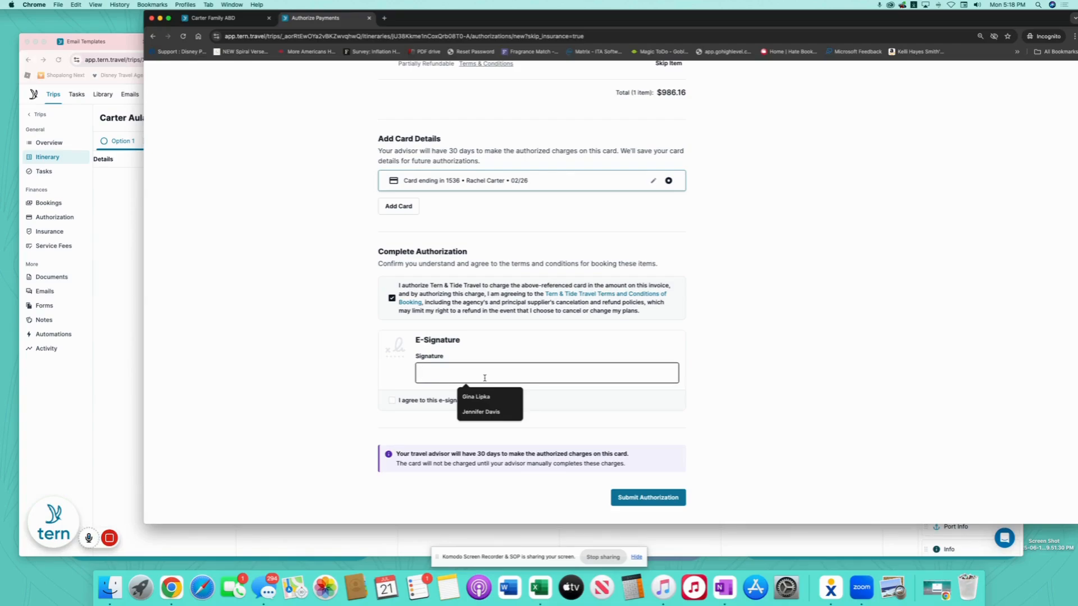
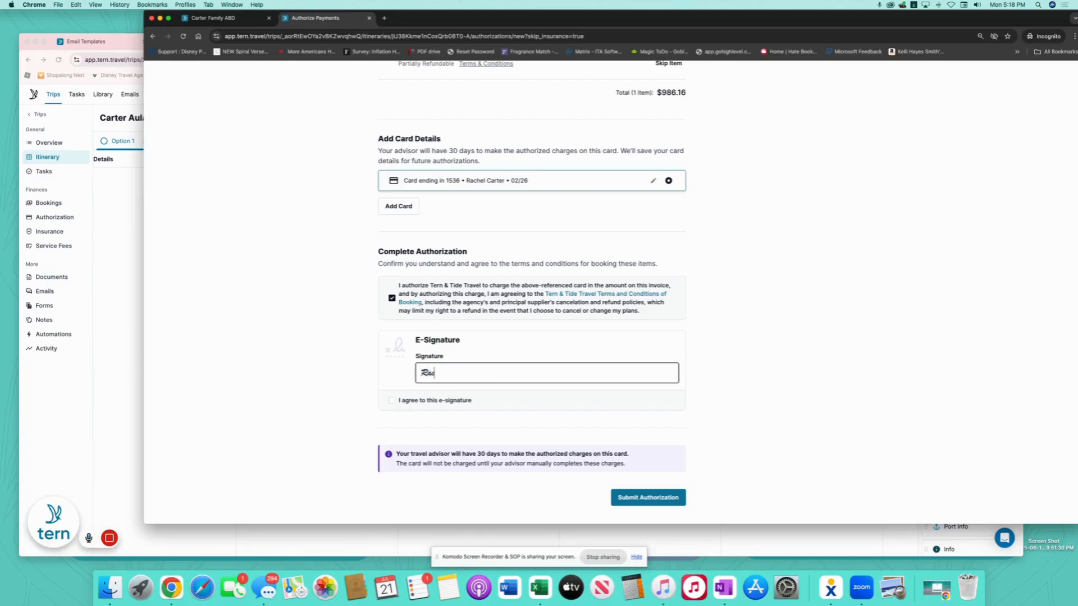
click(392, 401)
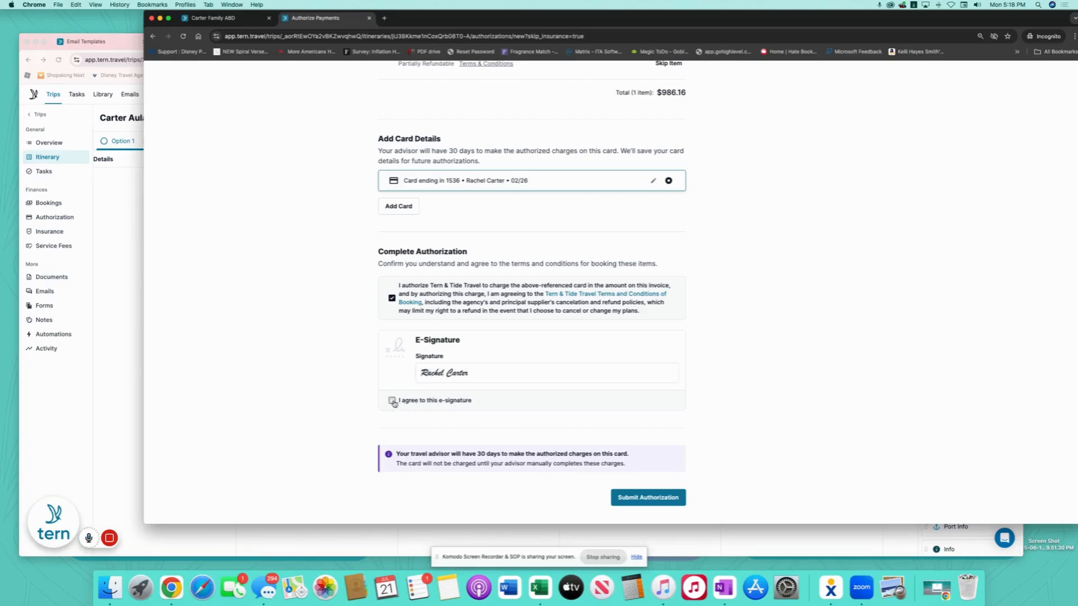
click(655, 498)
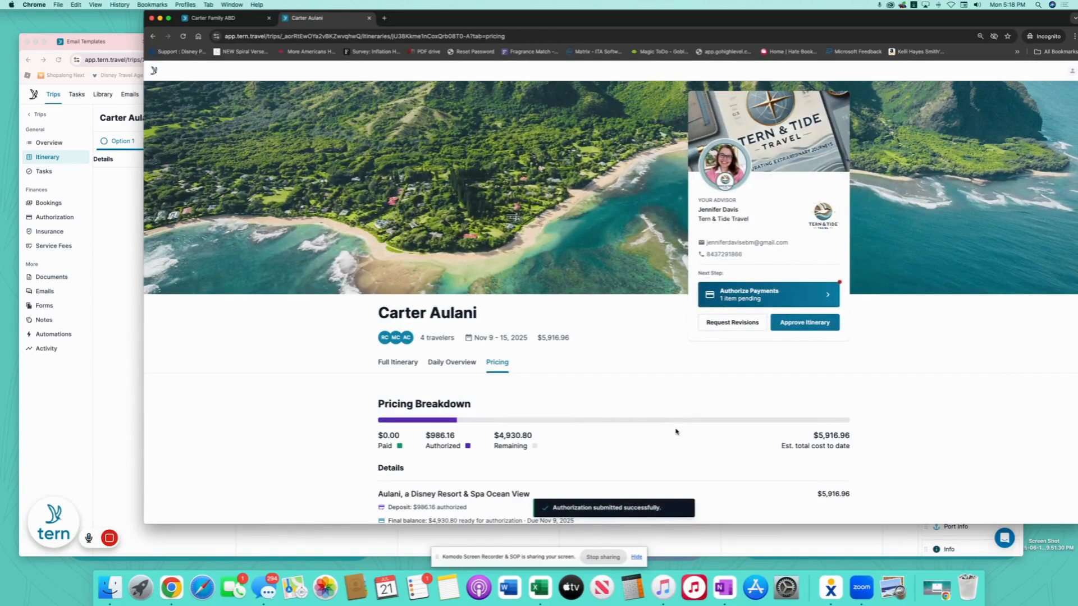
- Refresh the agent itinerary, convert Room Options to the single Ocean View lodging, and view Bookings
scroll(676, 432, down, 2)
click(113, 190)
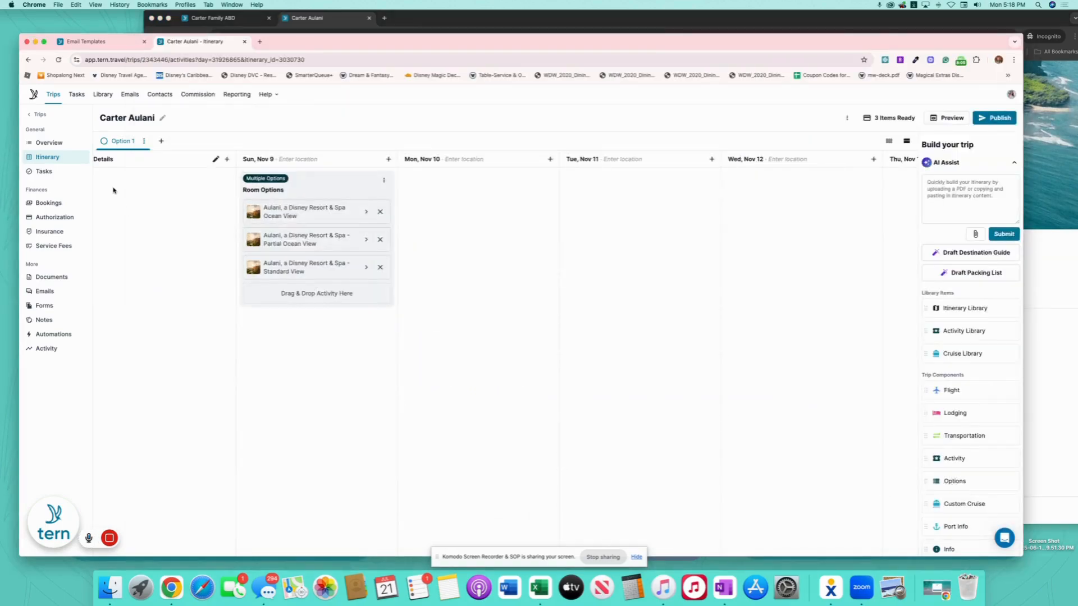
click(59, 59)
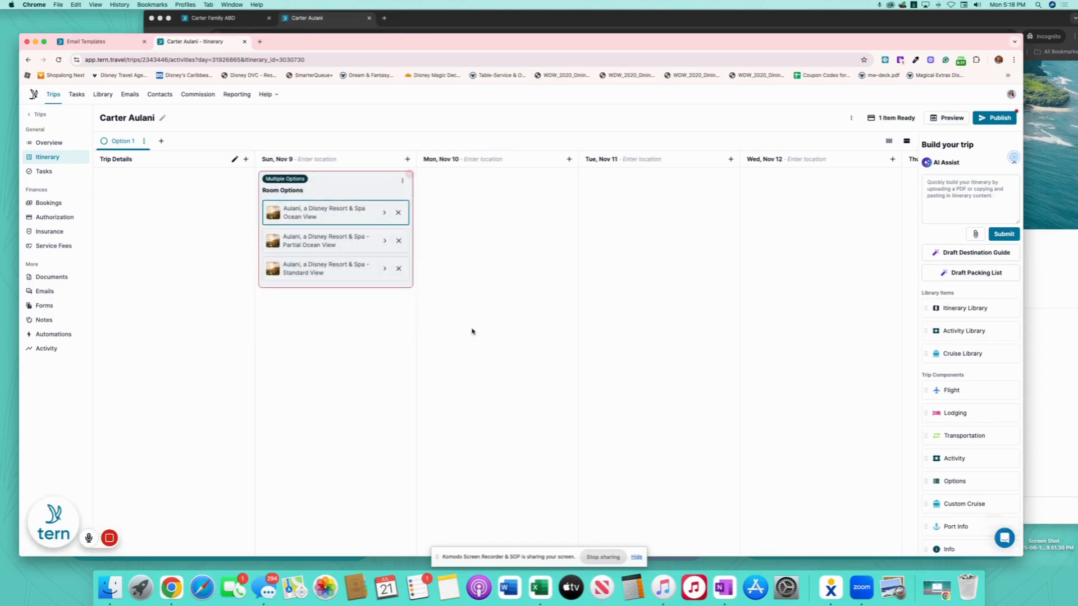
click(370, 183)
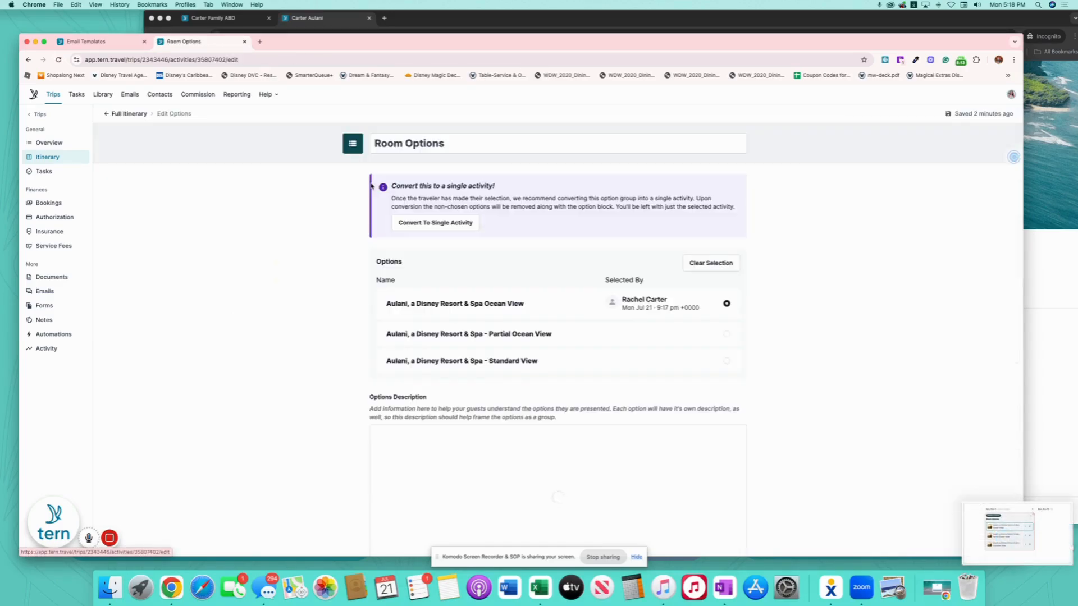
click(459, 225)
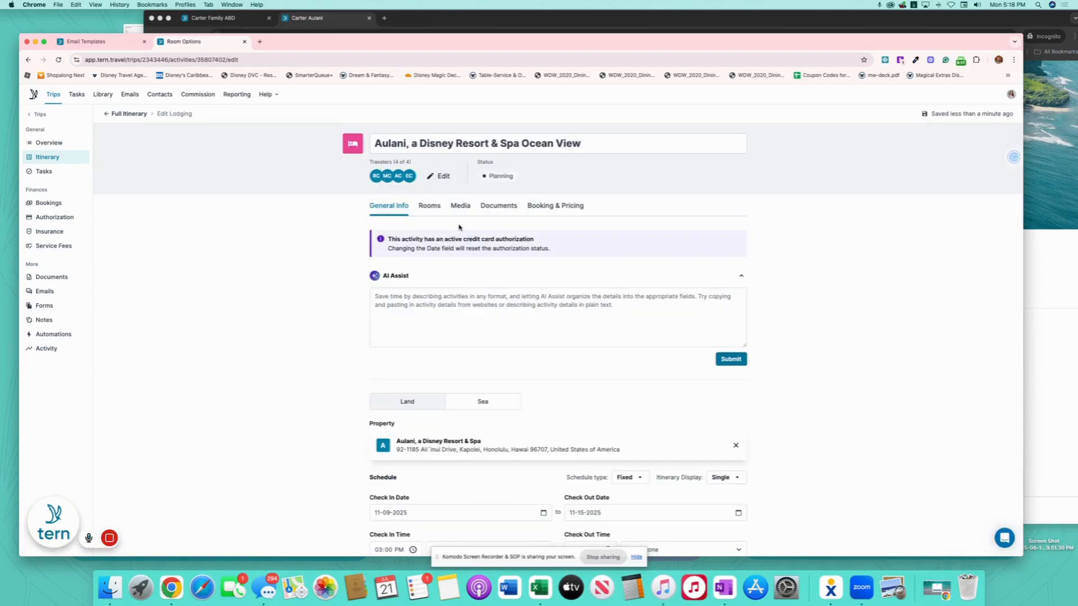
click(50, 203)
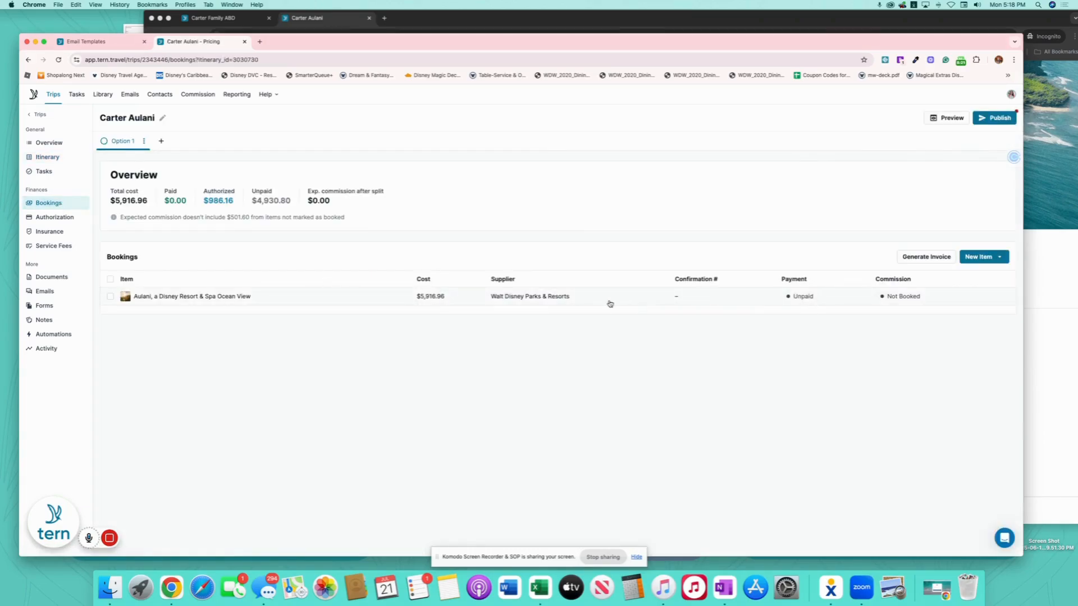
- Mark the Aulani Ocean View booking's $986.16 deposit as paid on 07-21-2025
click(356, 300)
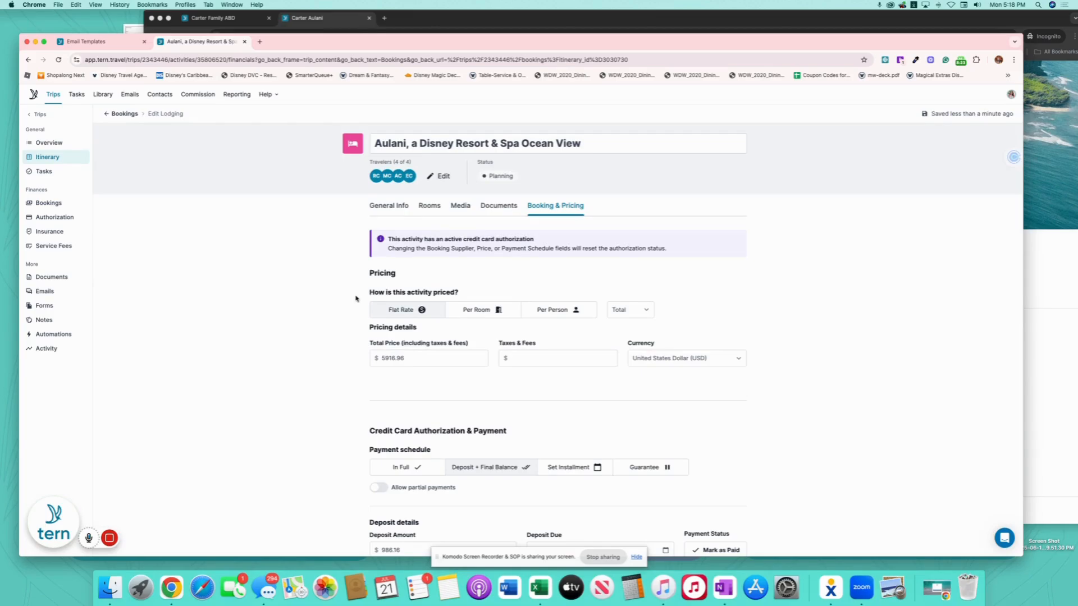
scroll(730, 404, down, 2)
scroll(731, 404, down, 5)
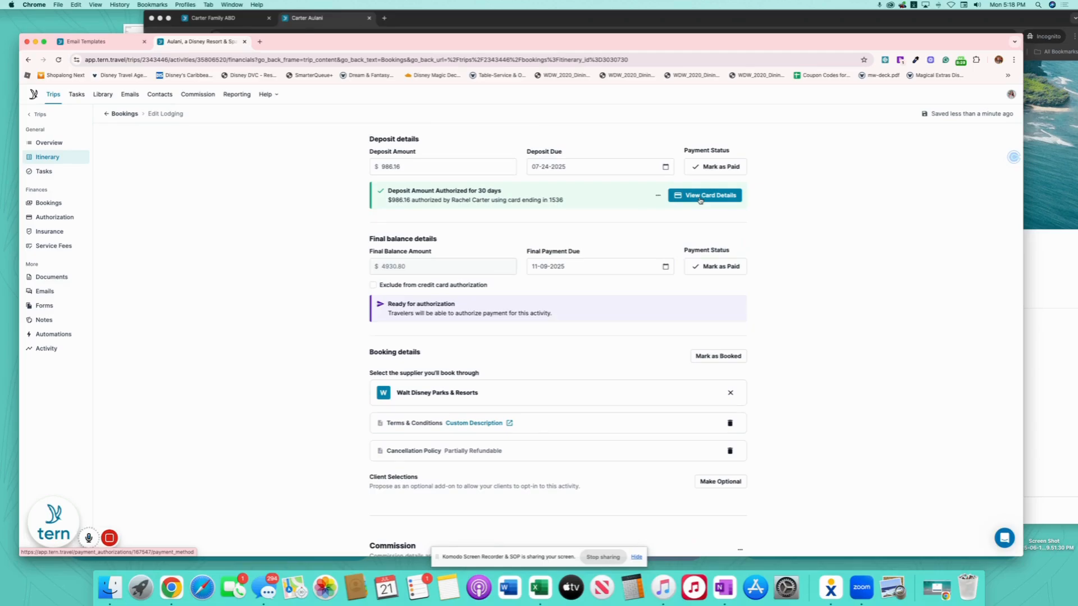
click(731, 167)
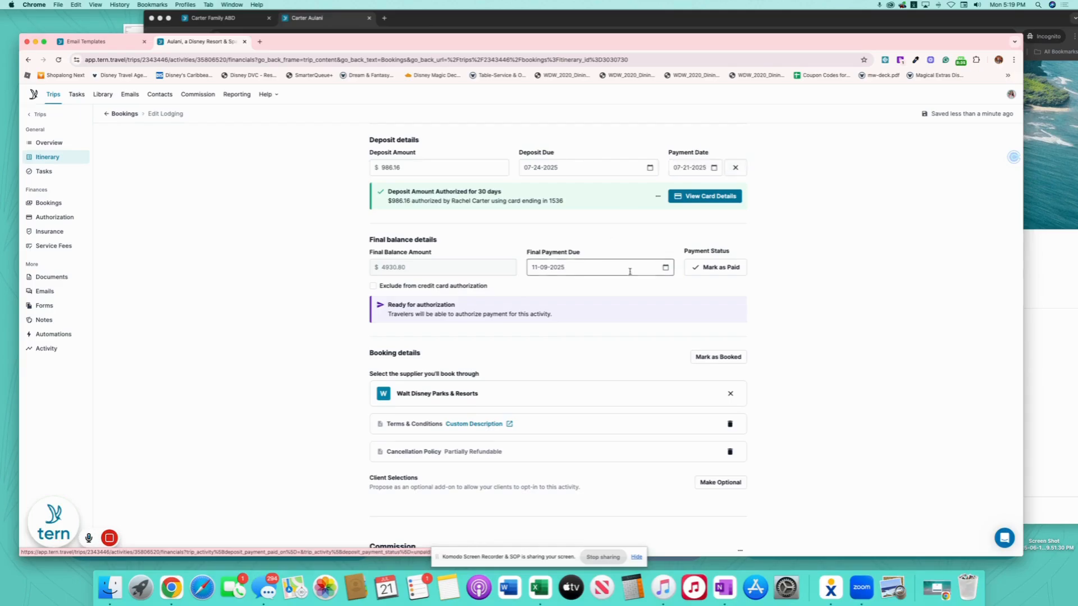
scroll(653, 293, down, 4)
scroll(653, 293, down, 1)
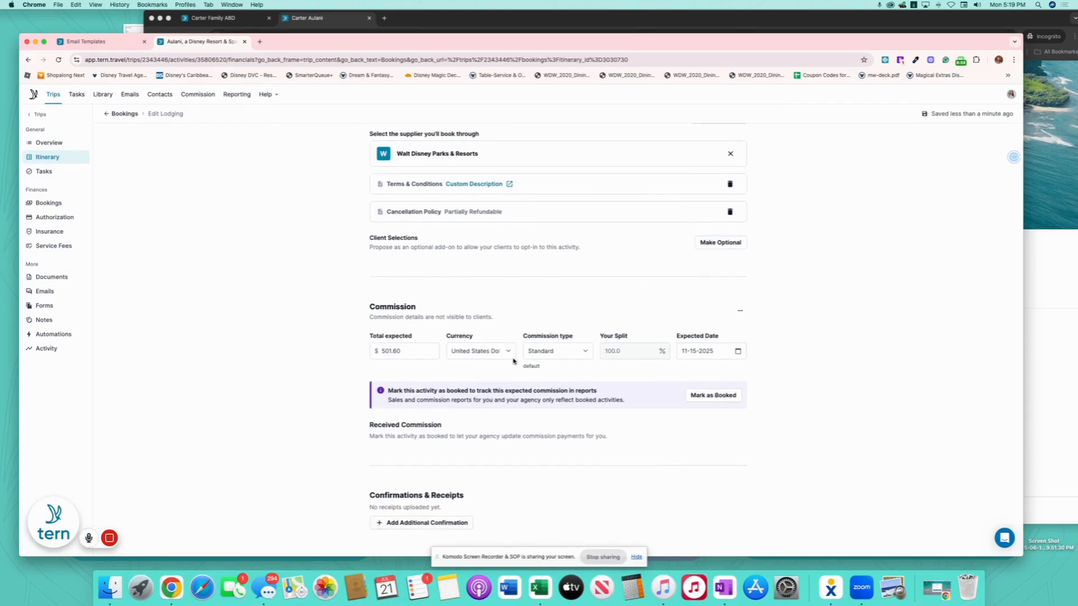
scroll(513, 360, up, 2)
- Add an additional confirmation with the booking confirmation number and supplier Walt Disney Parks & Resorts
scroll(534, 401, down, 2)
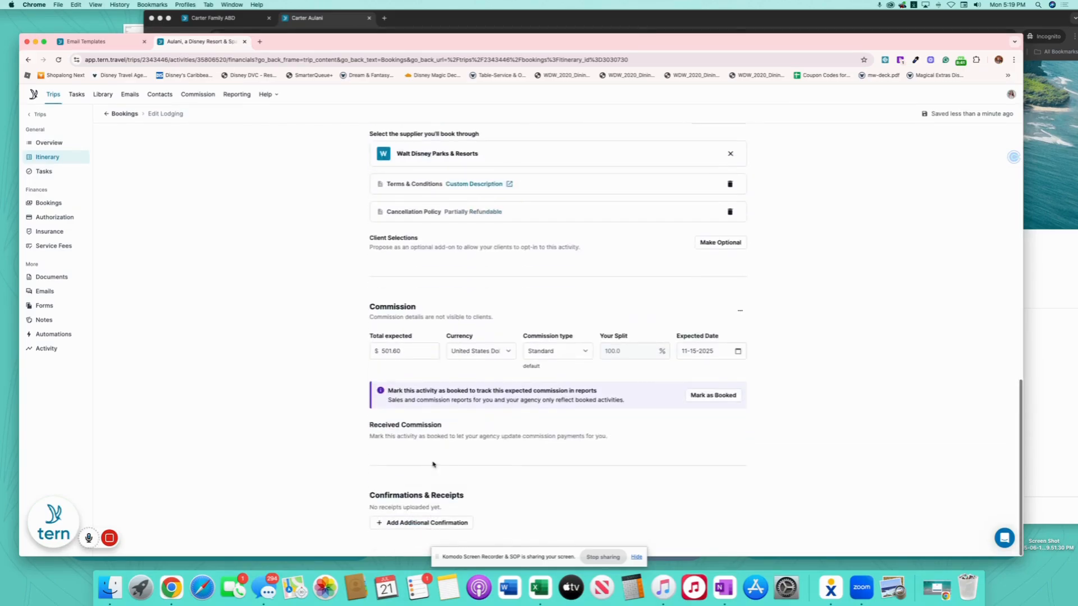
scroll(488, 455, up, 6)
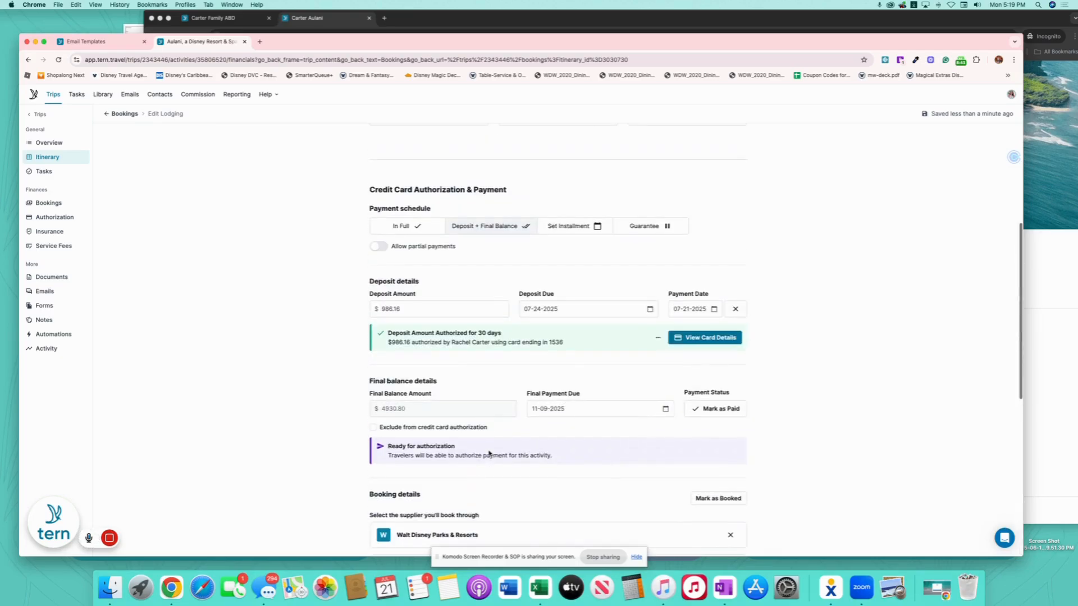
scroll(492, 457, down, 6)
click(435, 524)
scroll(435, 505, down, 1)
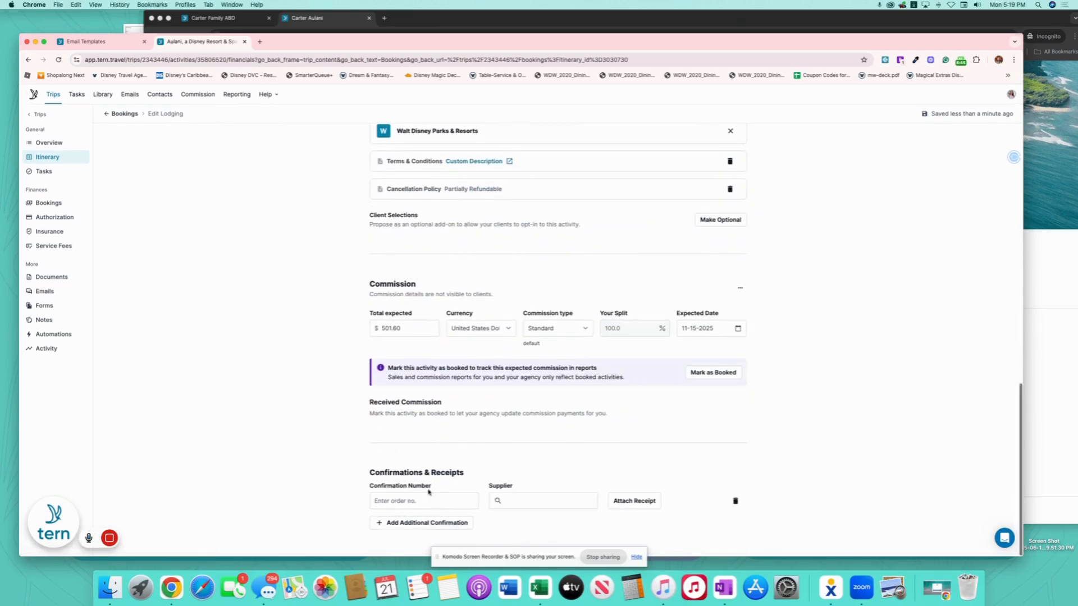
click(430, 499)
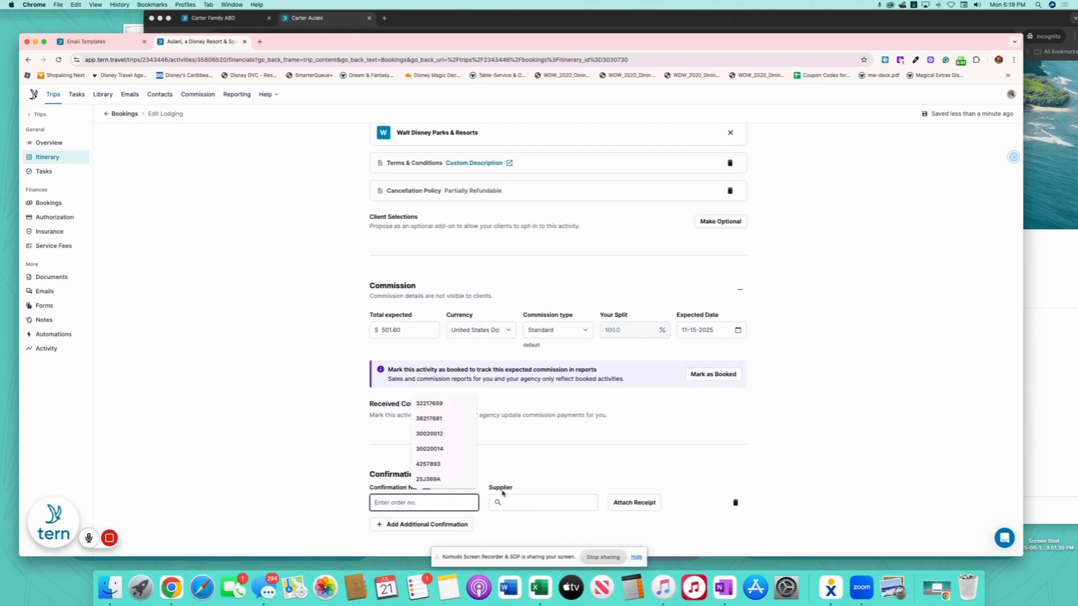
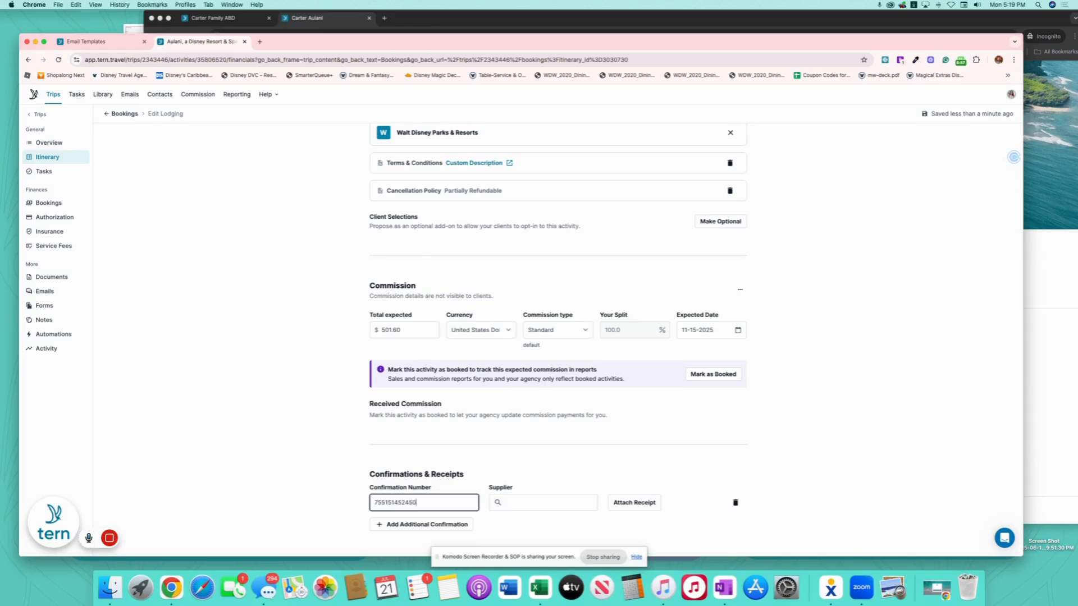
click(552, 501)
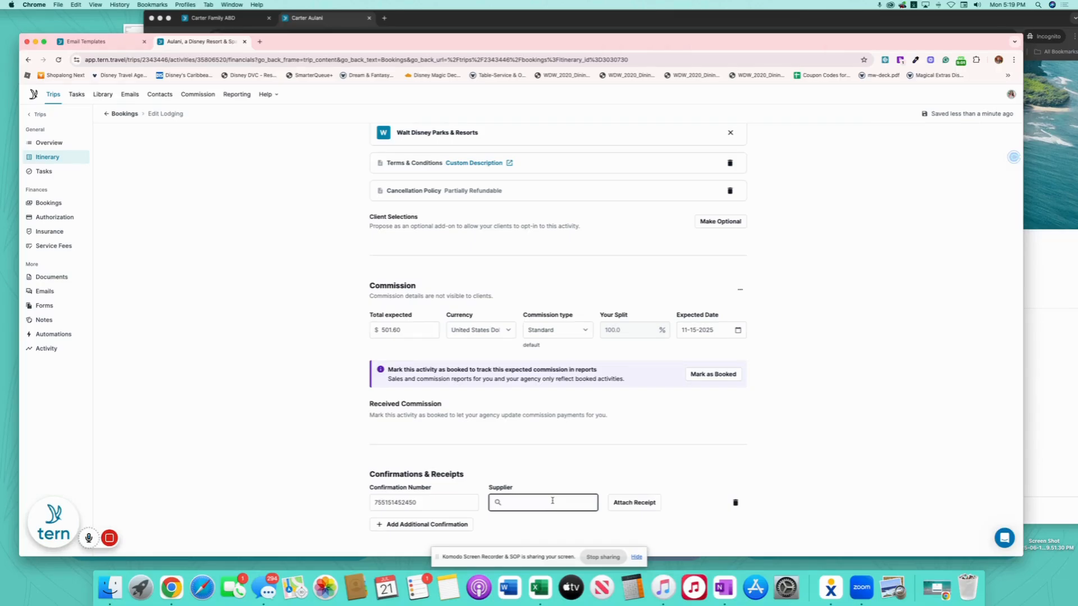
text(Wal)
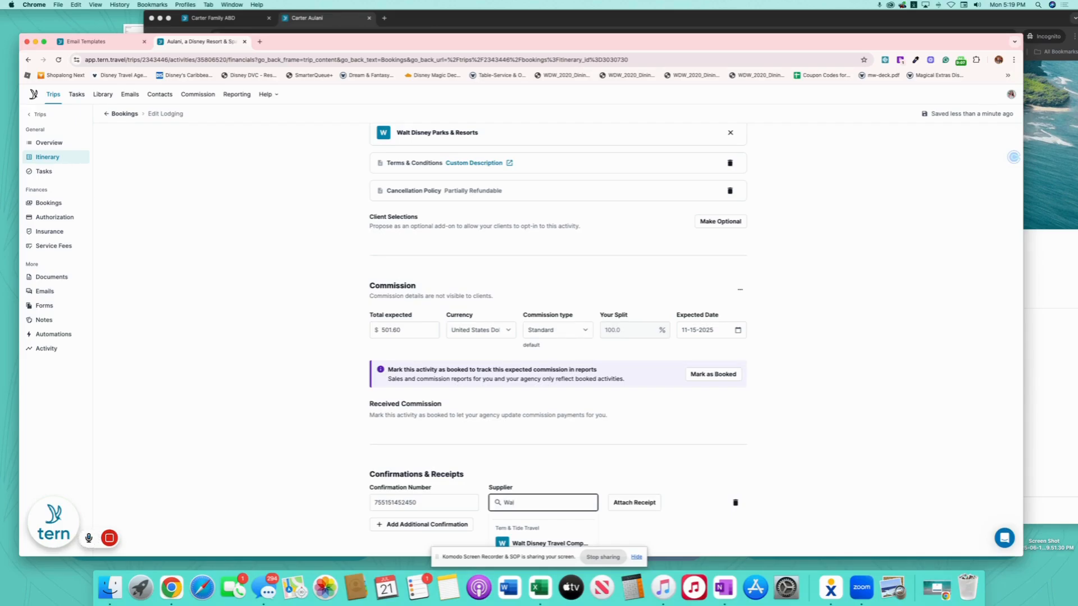
scroll(442, 531, down, 1)
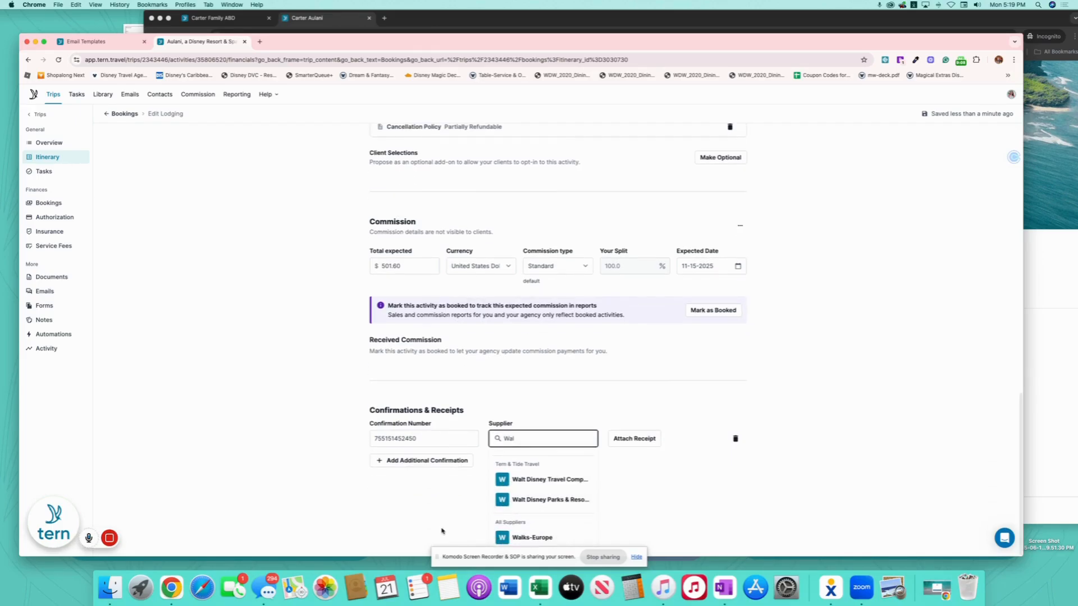
click(546, 500)
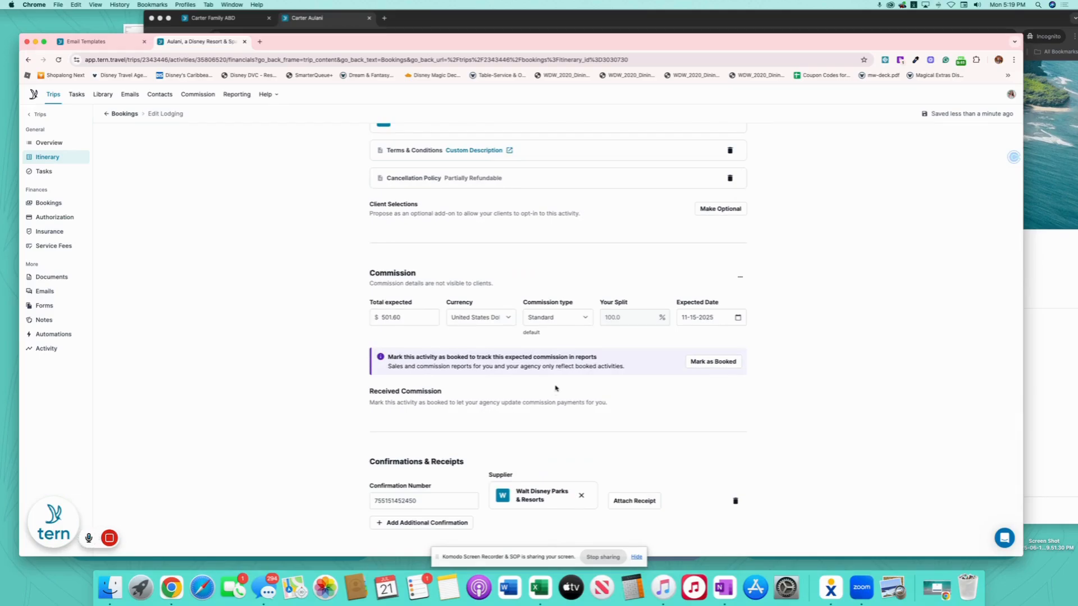
scroll(641, 400, up, 10)
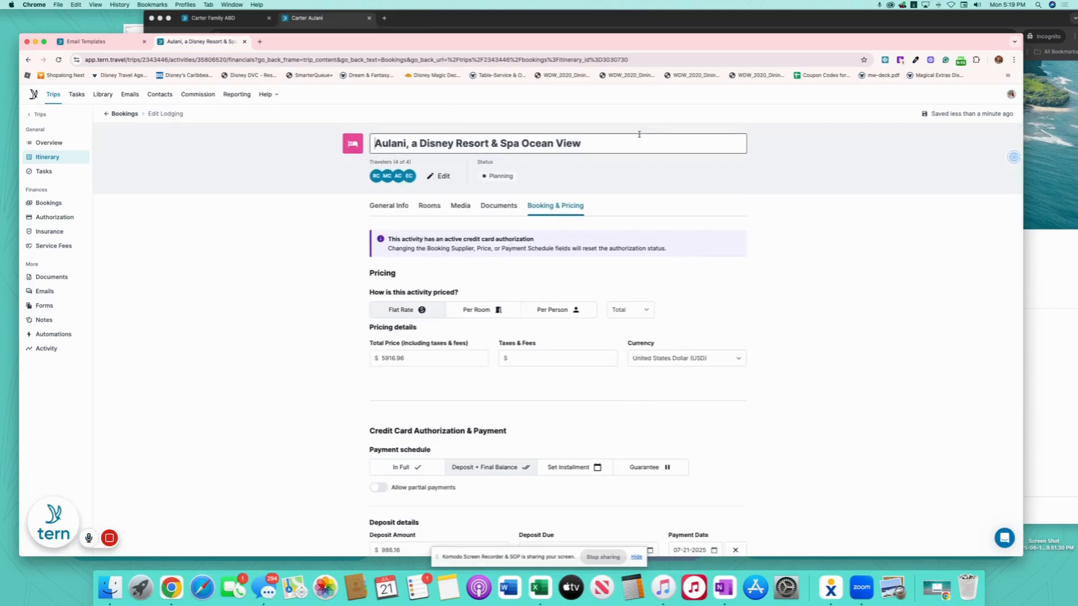
- Add ' - ' and the booking confirmation number to the end of the Aulani Ocean View title
click(637, 144)
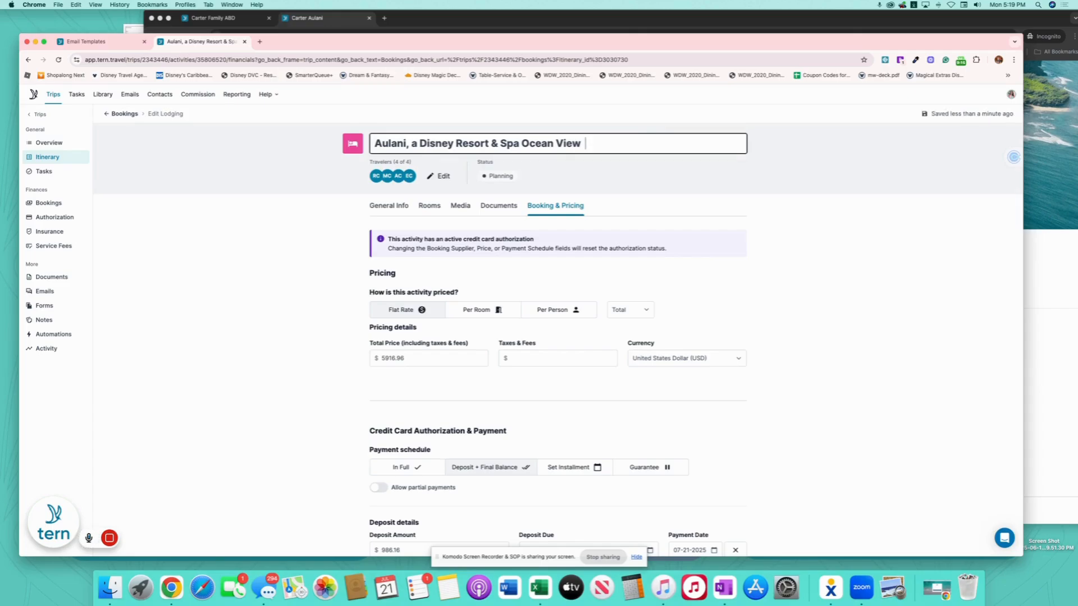
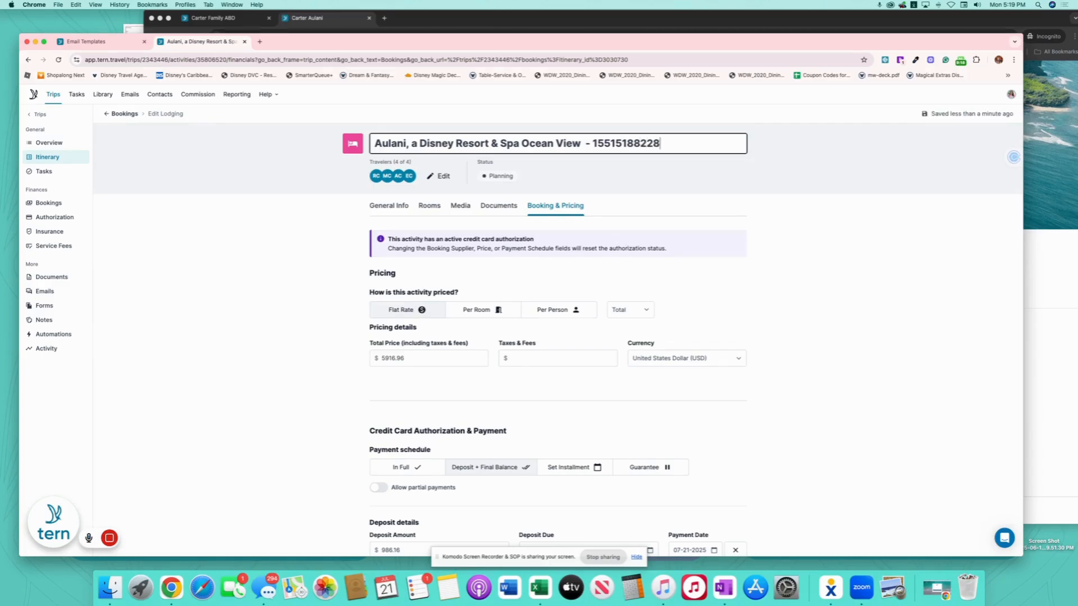
click(706, 193)
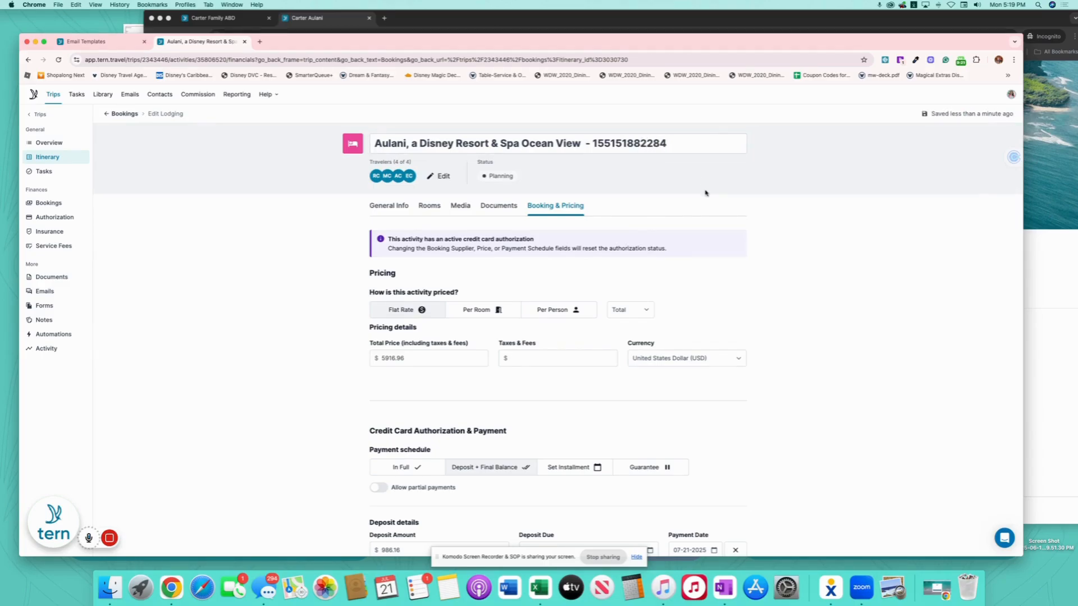
scroll(724, 364, down, 5)
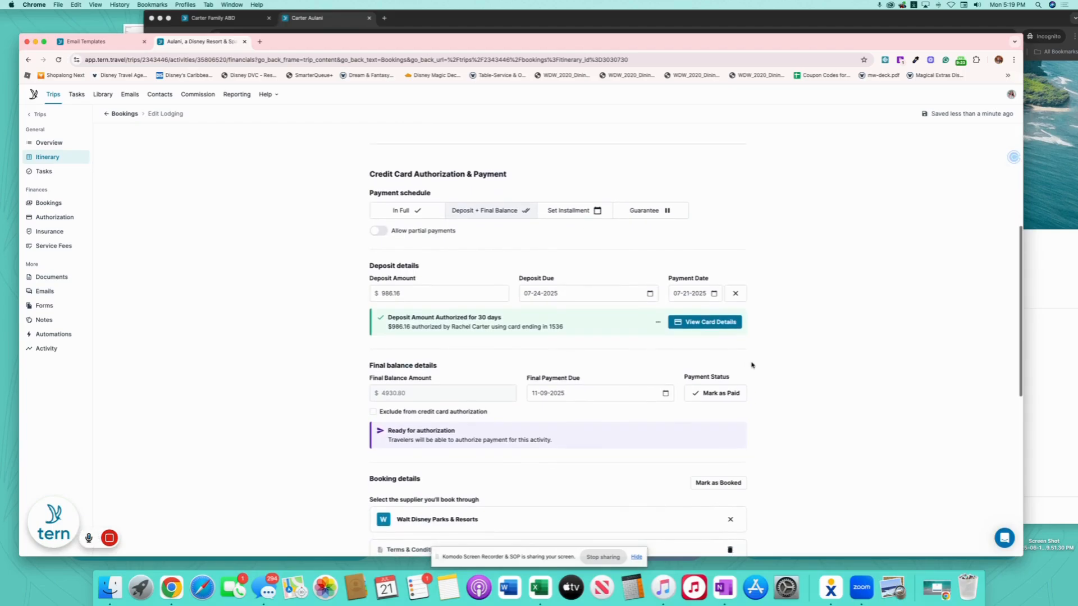
scroll(755, 366, down, 2)
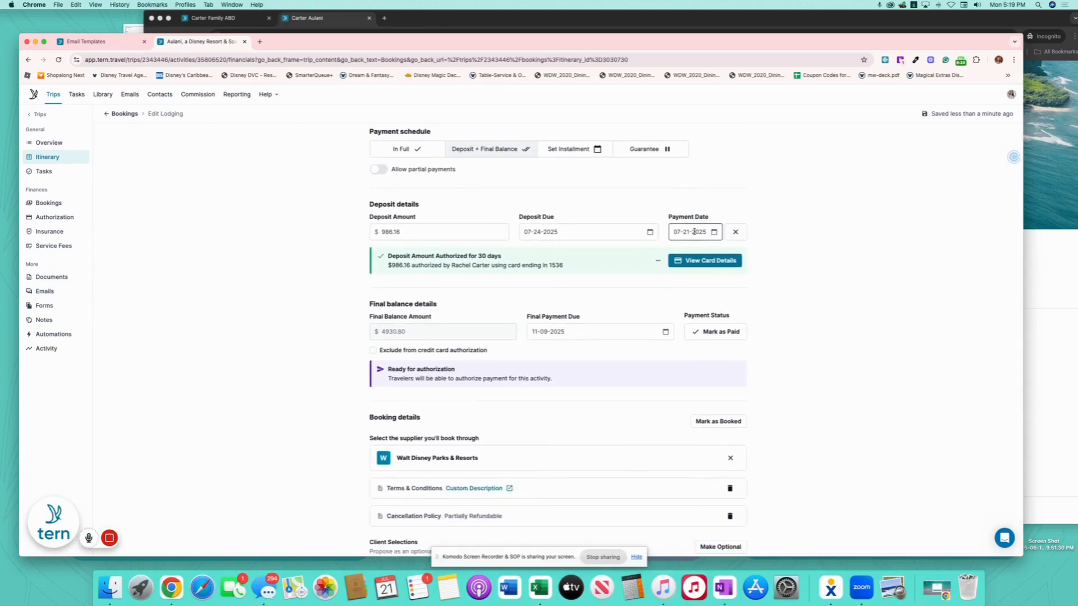
scroll(789, 360, down, 2)
- Mark the Aulani Ocean View lodging as Booked with booking date 07-21-2025, copying its confirmation number
click(722, 348)
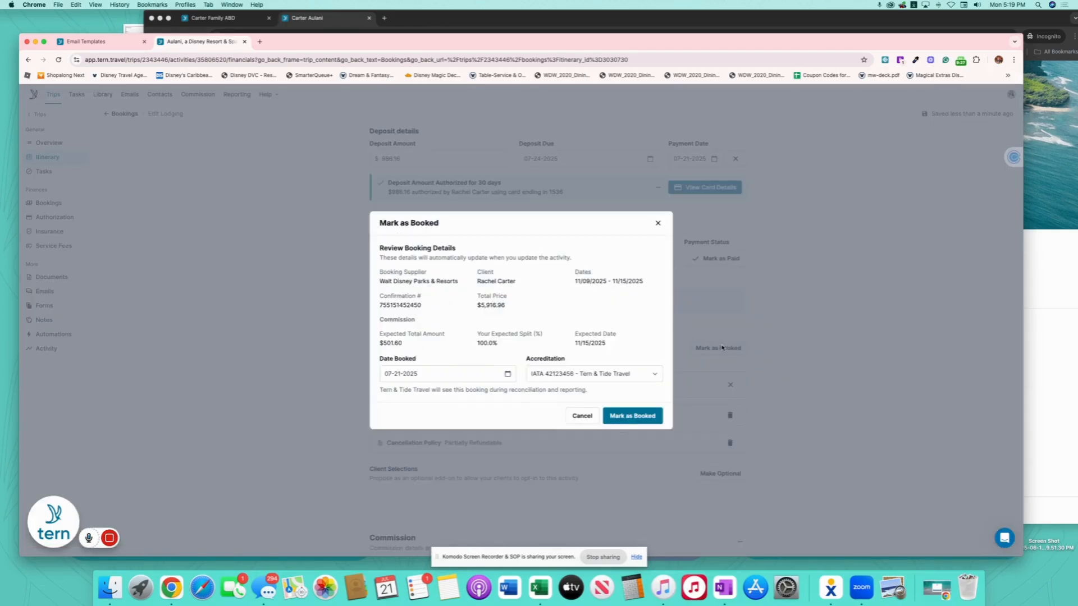
drag(424, 306, 349, 308)
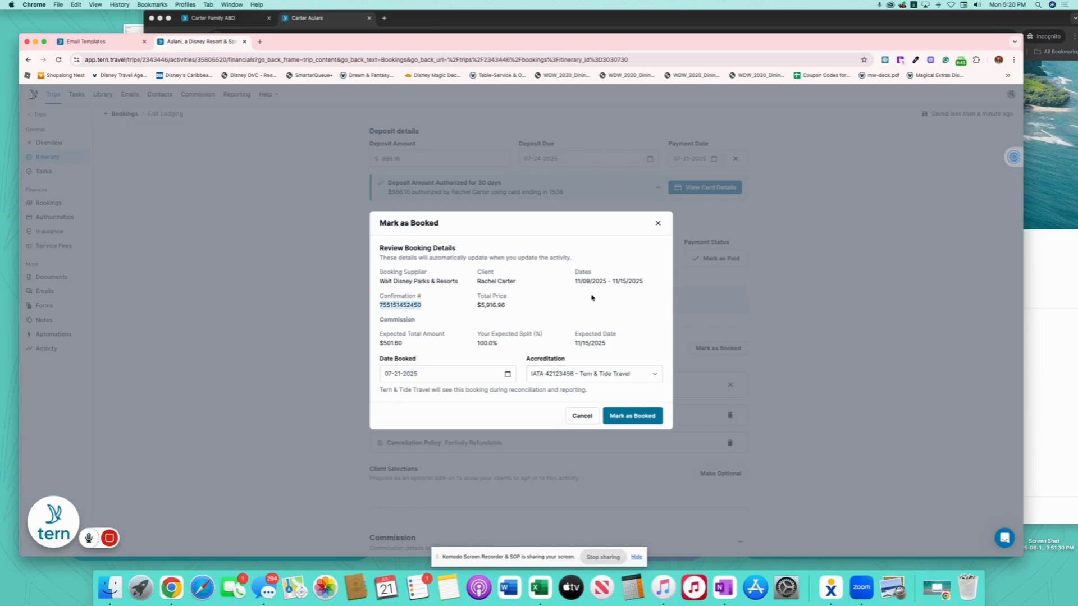
click(624, 416)
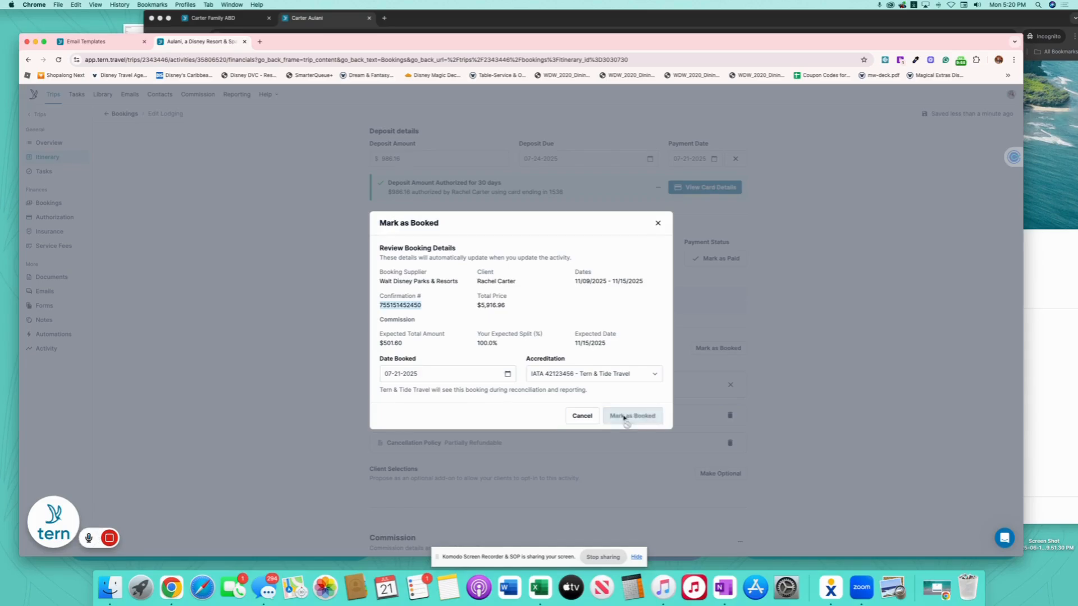
scroll(510, 297, up, 7)
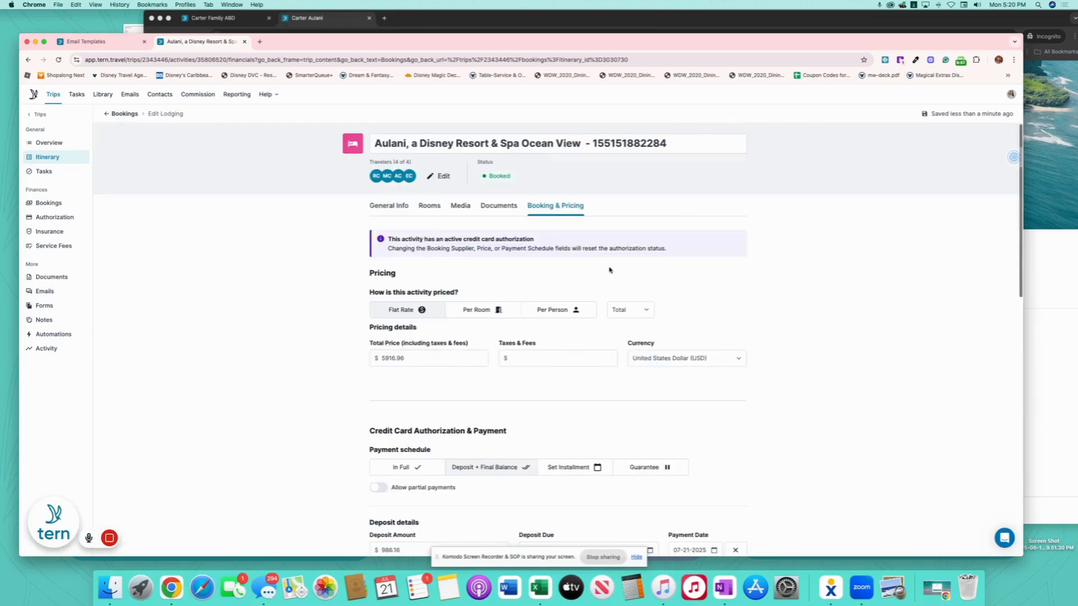
drag(593, 144, 700, 146)
key(super+c)
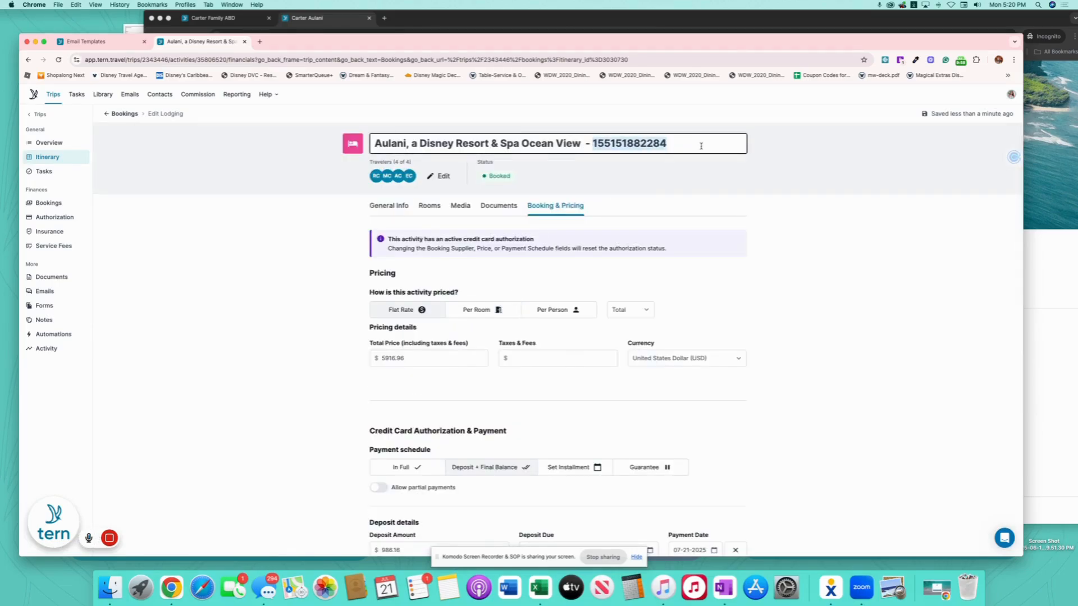
- Append the copied reservation number to the trip title on the Overview page
click(49, 143)
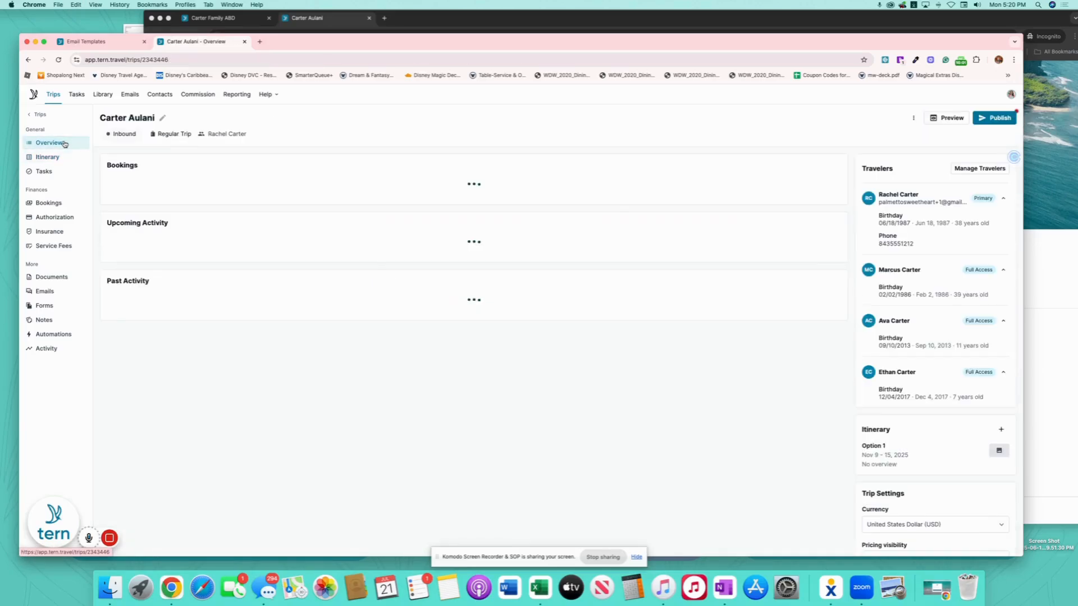
click(165, 117)
key(super+v)
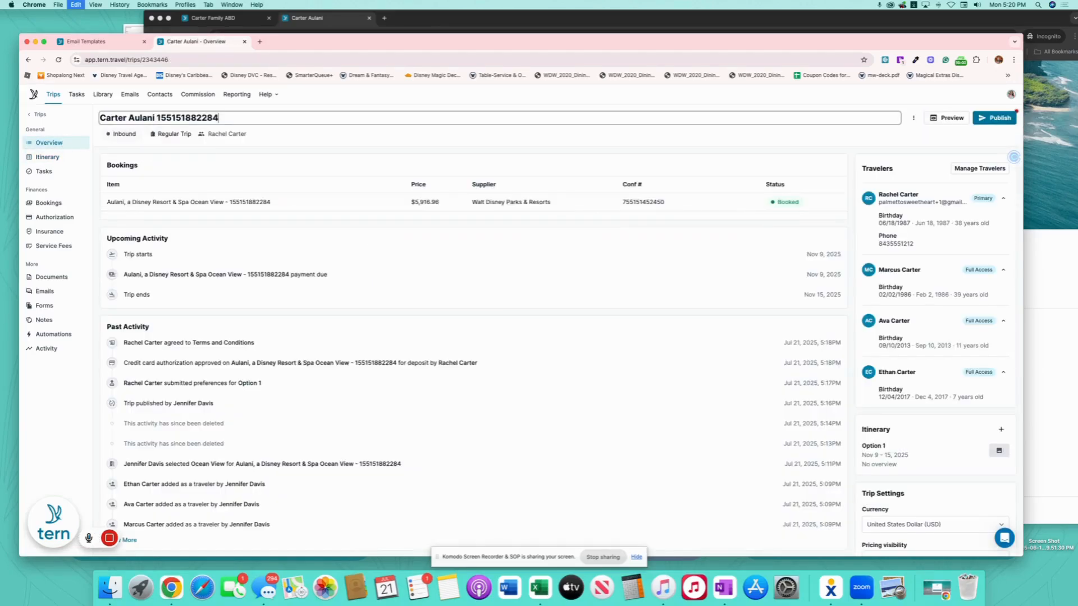
key(Return)
- Rename itinerary Option 1 to 'Aulani, A Disney Resort & Spa' using the suggested name
click(47, 157)
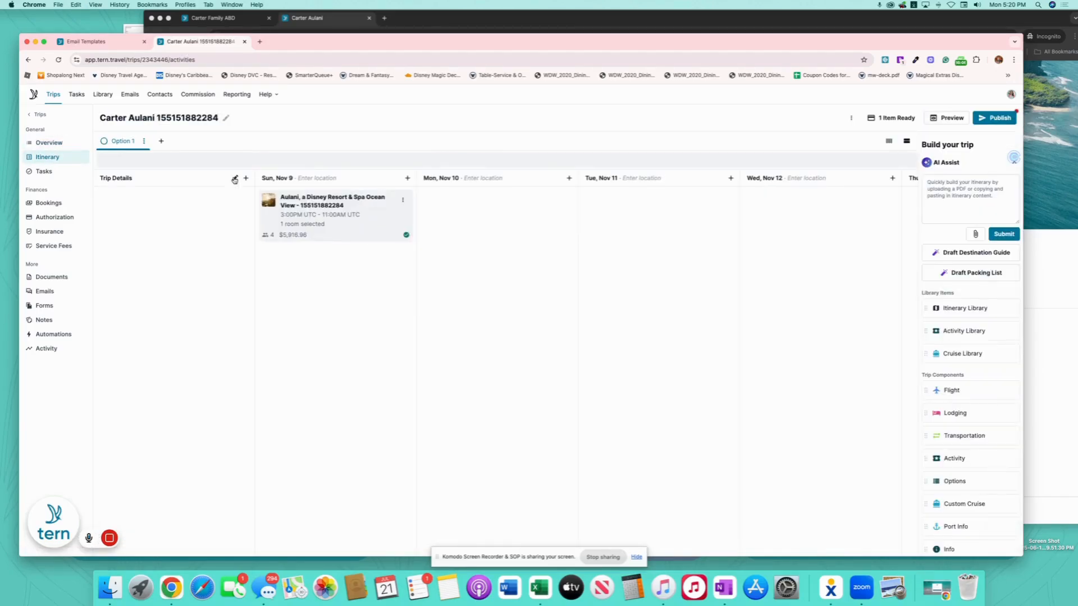
click(143, 141)
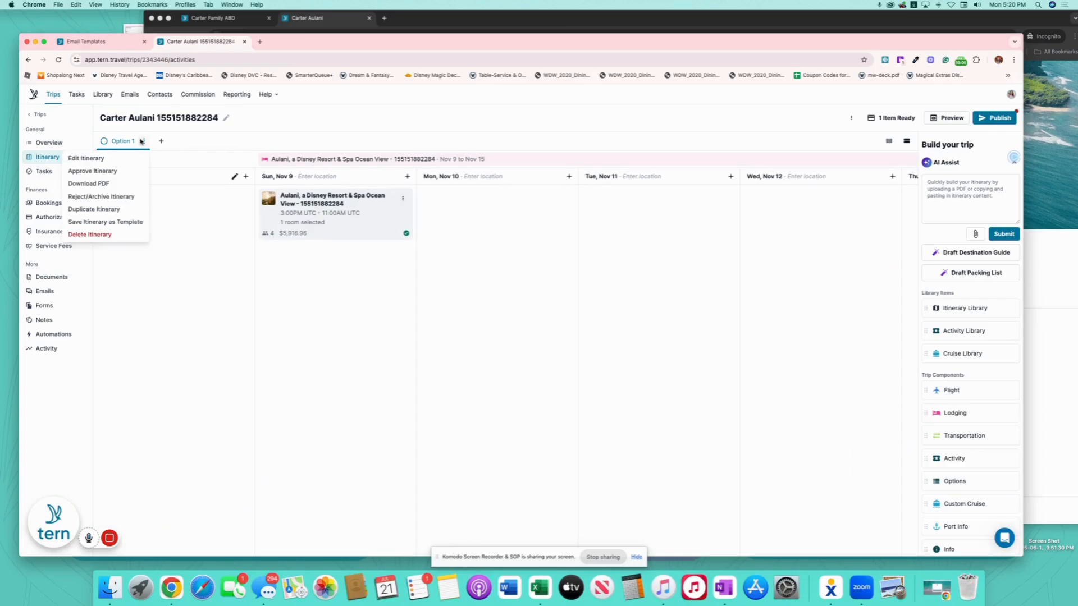
click(110, 161)
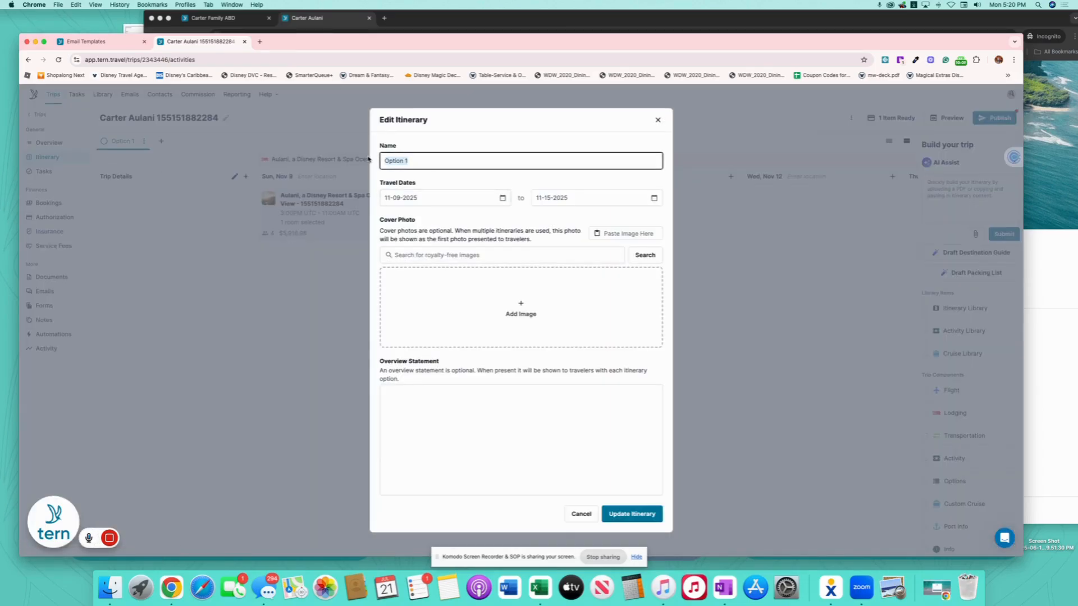
text(Aulani, A Disney Resort & Spa)
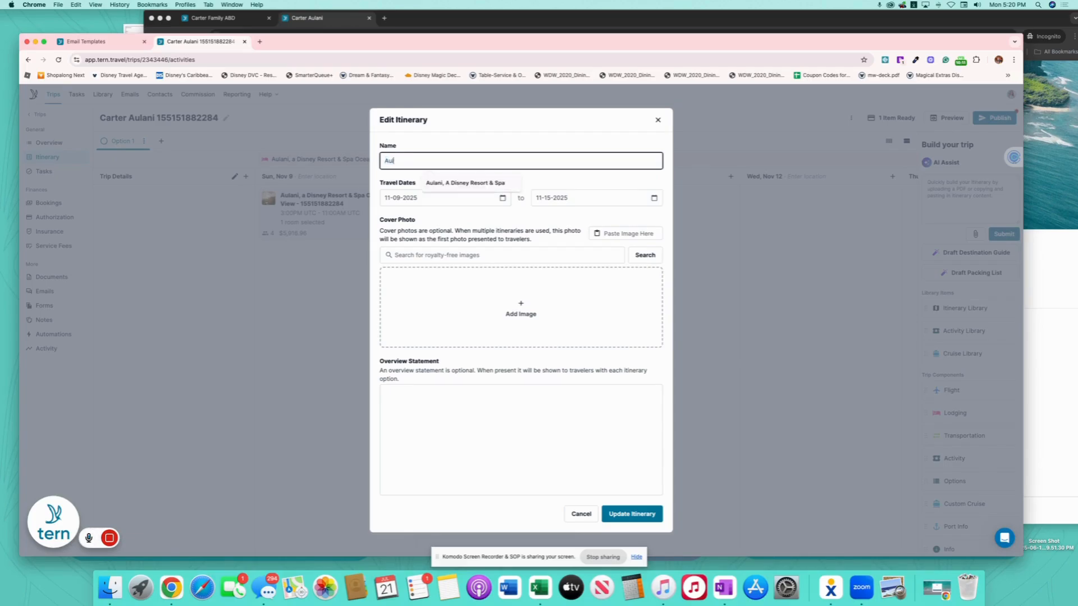
click(464, 184)
click(110, 588)
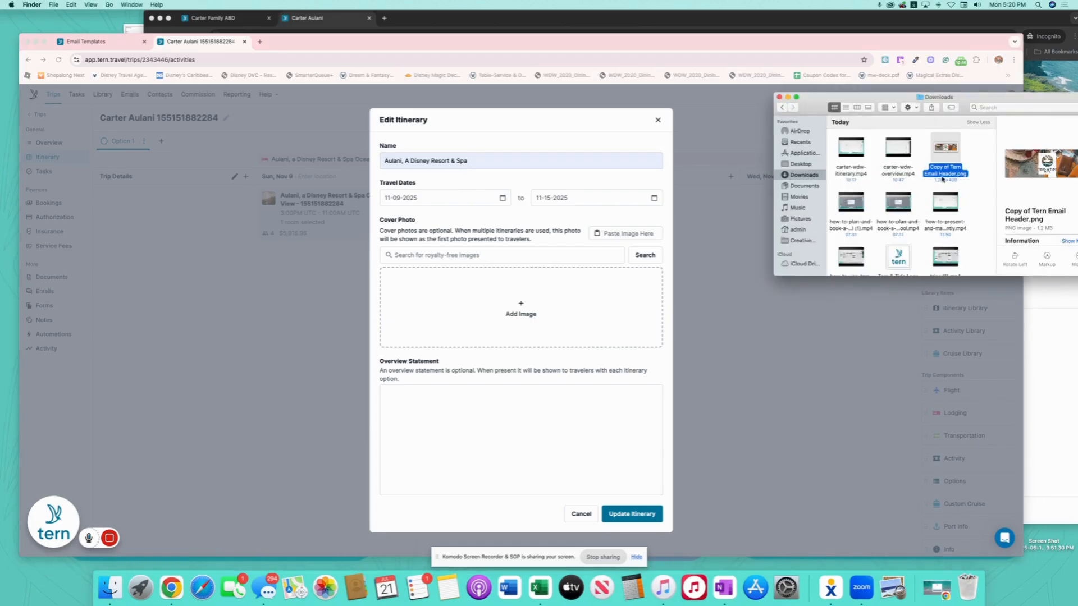
- In Finder, go from Desktop through Agency and Disney Destinations into Disney Resort Photos
click(804, 164)
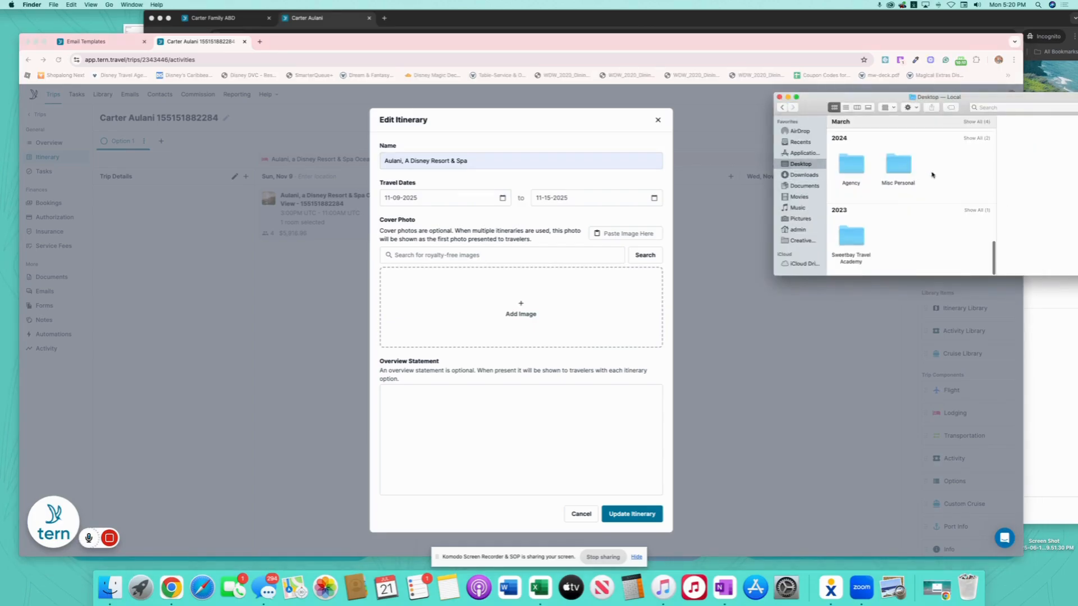
scroll(885, 210, up, 5)
scroll(886, 210, up, 5)
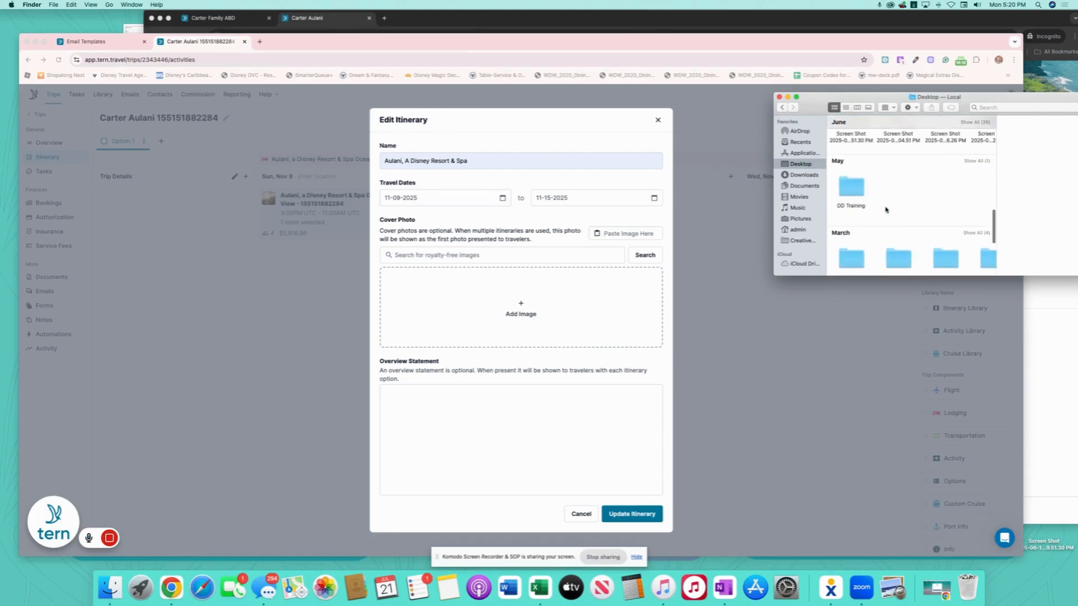
scroll(945, 230, down, 5)
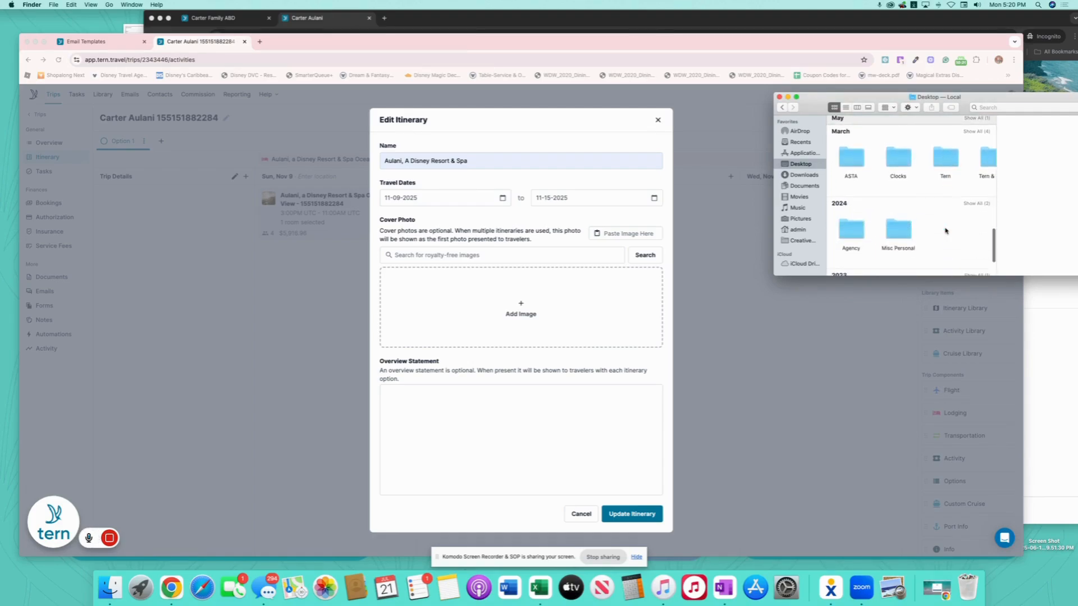
click(850, 177)
double_click(850, 177)
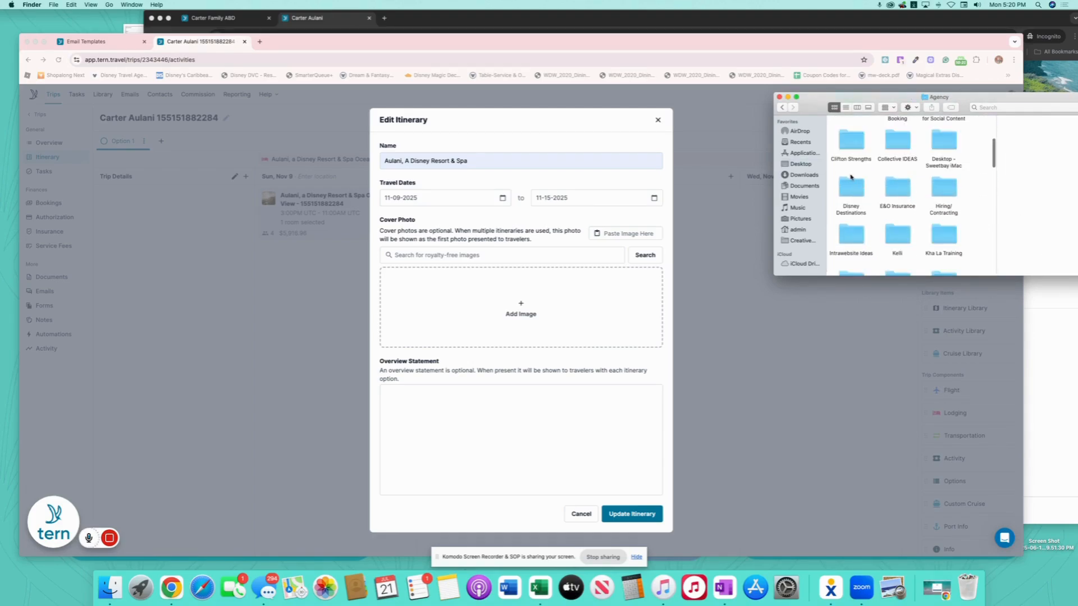
scroll(859, 190, down, 2)
double_click(864, 208)
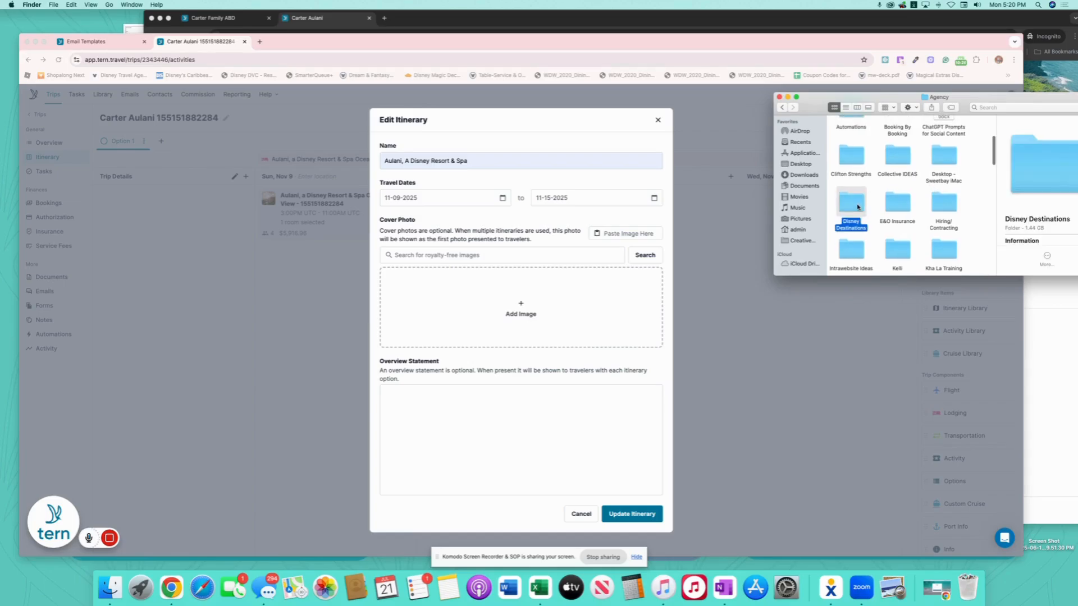
click(913, 189)
double_click(913, 188)
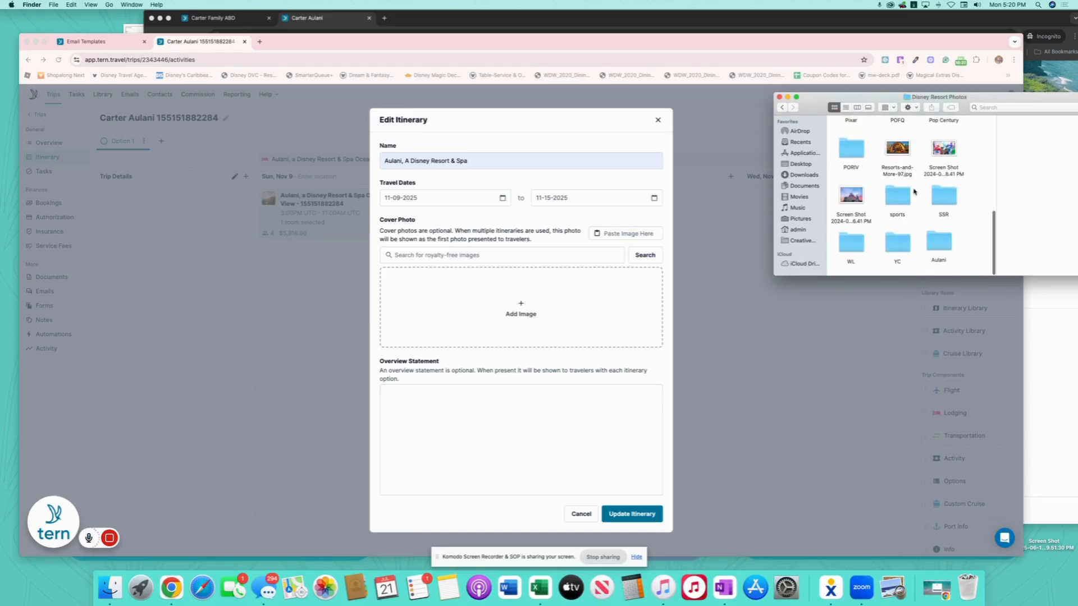
- Drop a photo from the Aulani folder as the cover photo and save the itinerary
scroll(893, 191, down, 2)
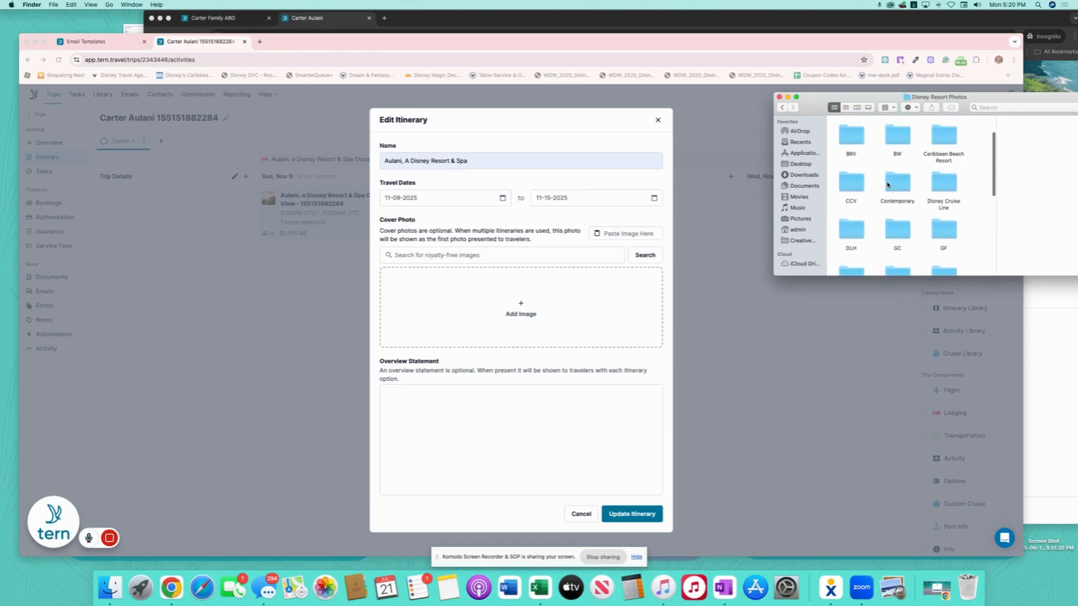
scroll(887, 184, down, 2)
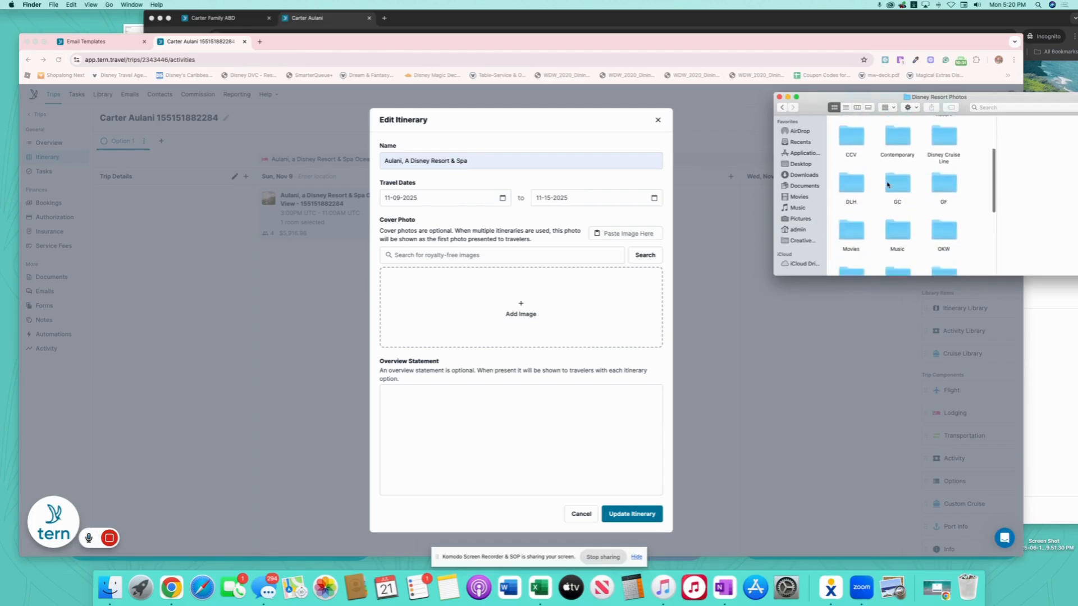
scroll(887, 184, down, 5)
click(943, 238)
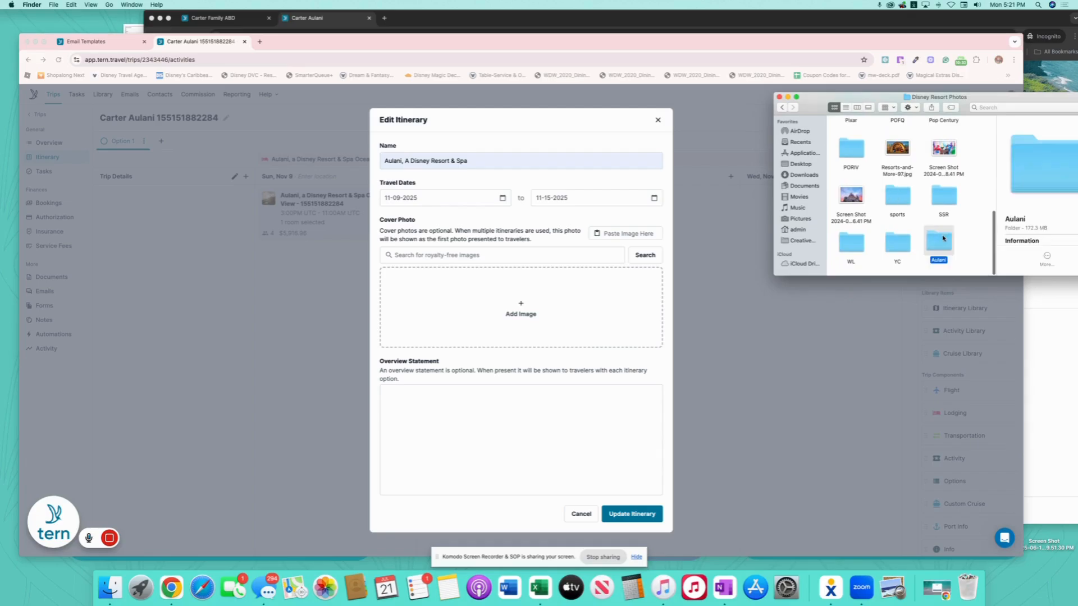
double_click(943, 238)
drag(854, 140, 524, 318)
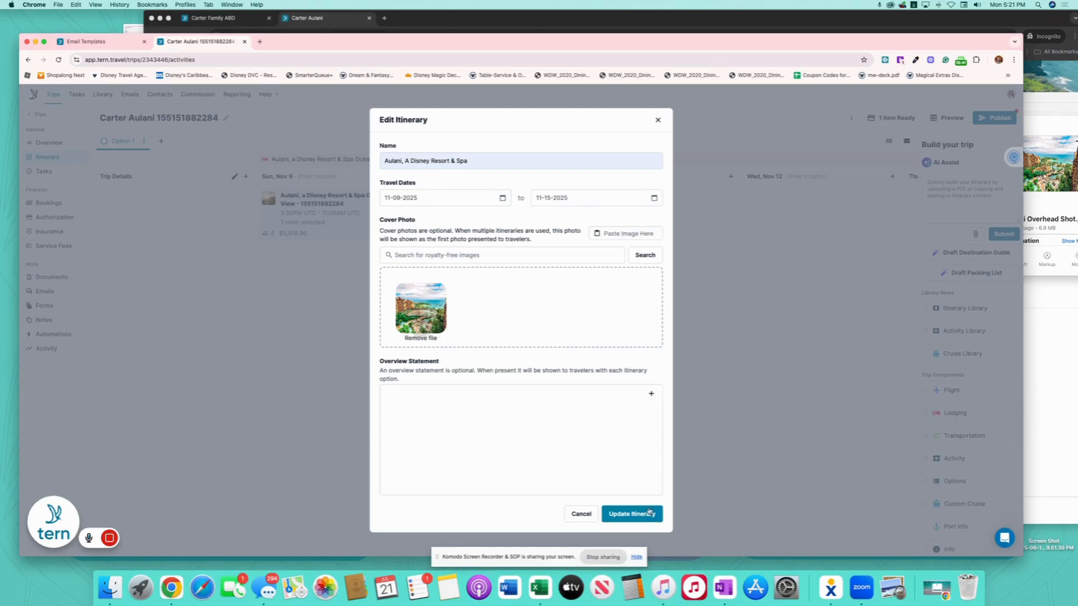
click(628, 515)
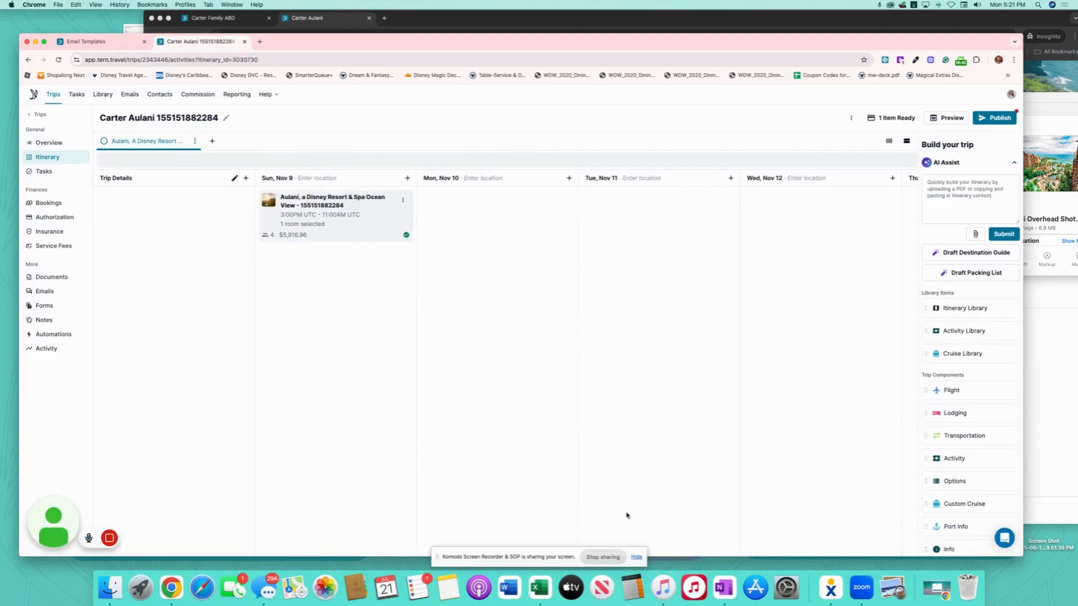
- Publish the trip and email the client using the 'AULANI After booking' template
click(994, 118)
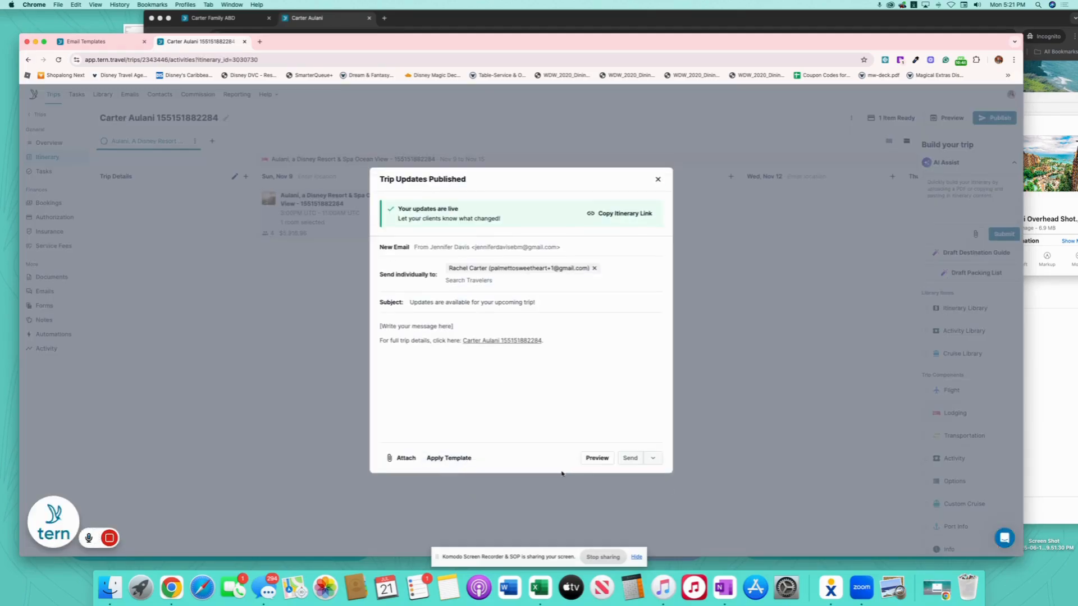
click(448, 459)
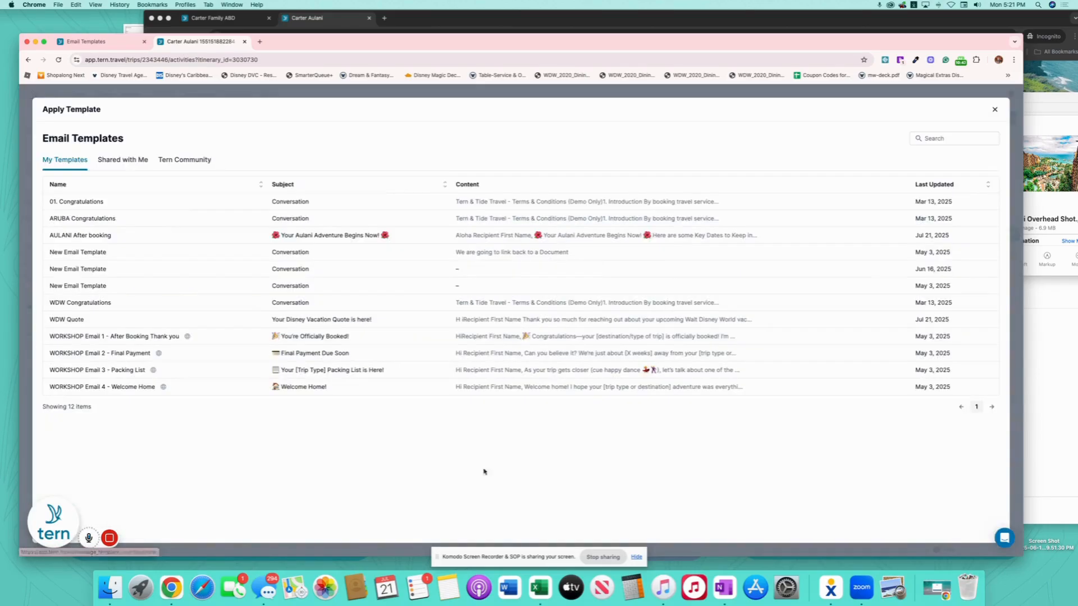
click(503, 235)
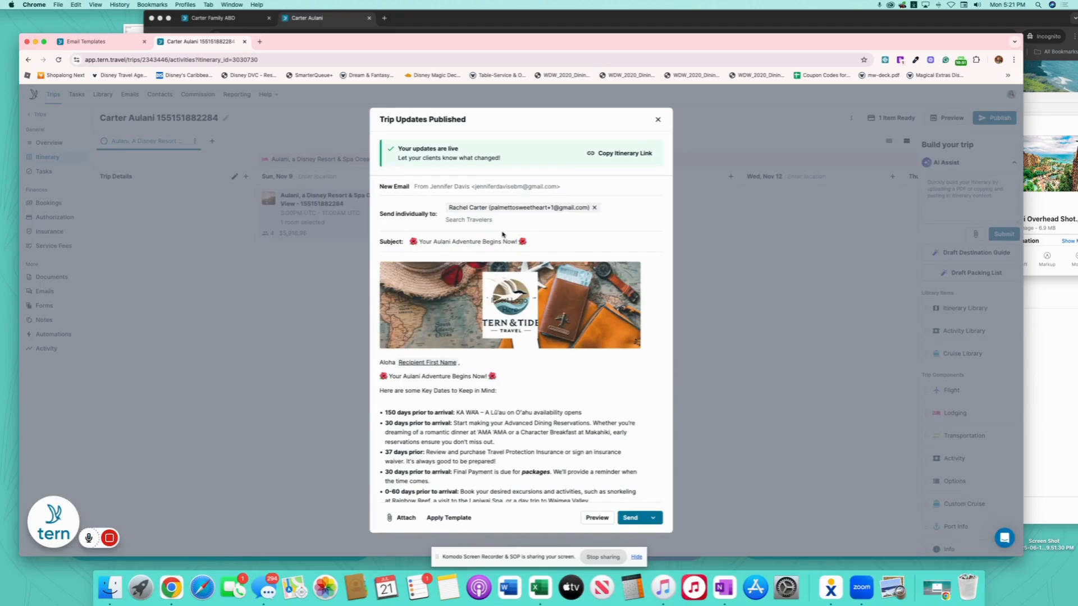
scroll(568, 472, down, 3)
click(629, 518)
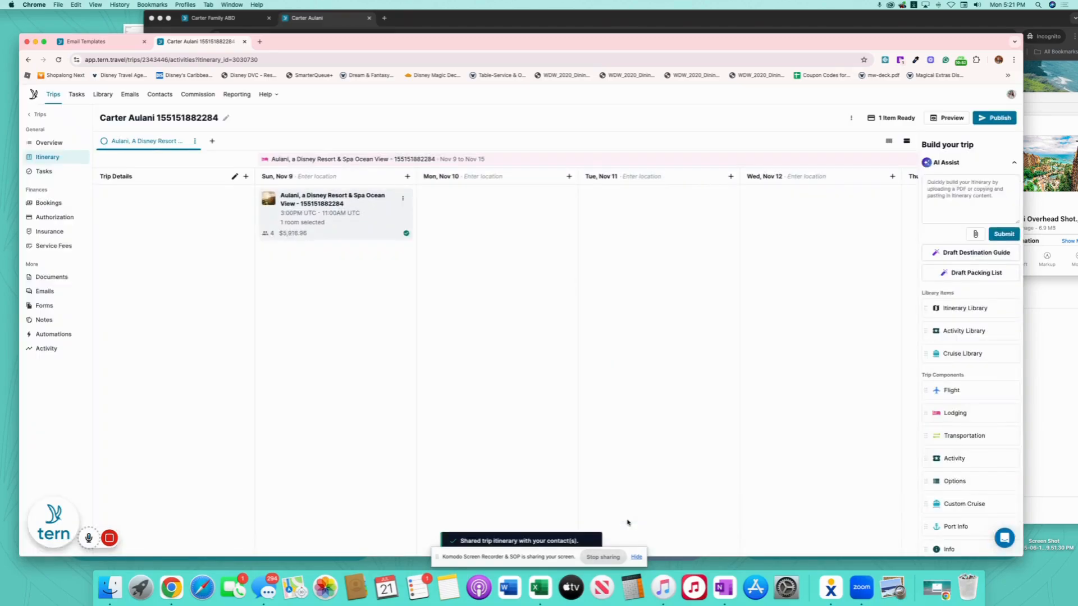
- Change the Aulani trip status to 2025 Booked With Deposit and return to the trips list
click(49, 143)
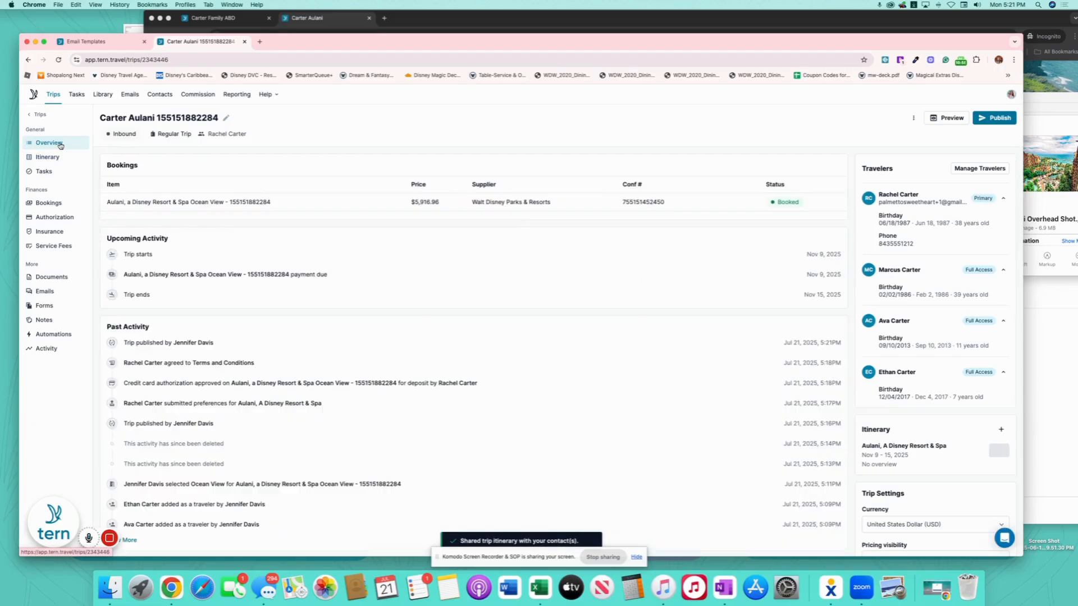
click(139, 135)
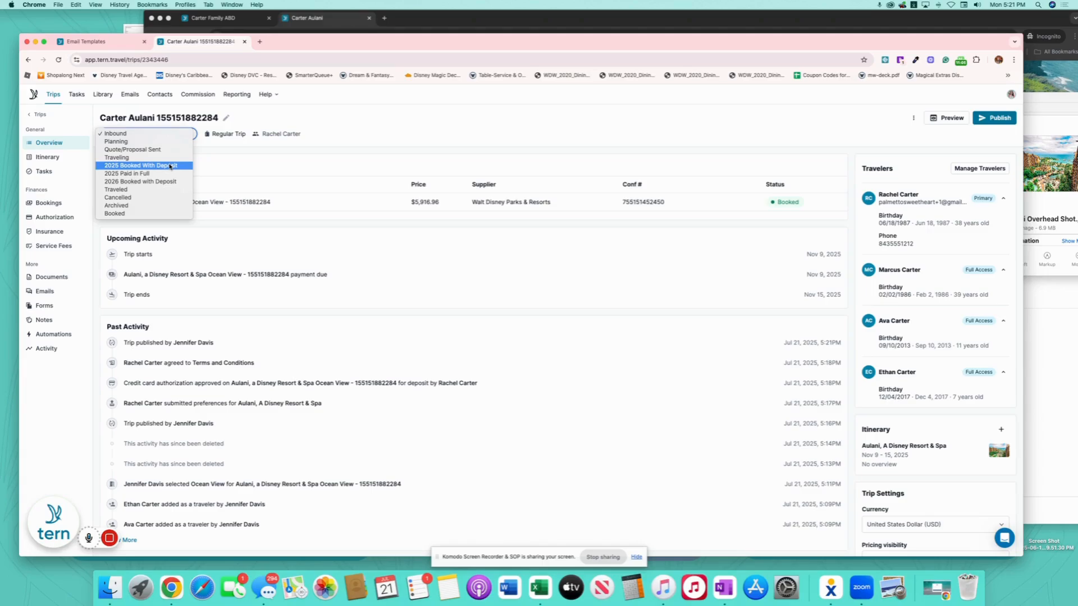
click(170, 166)
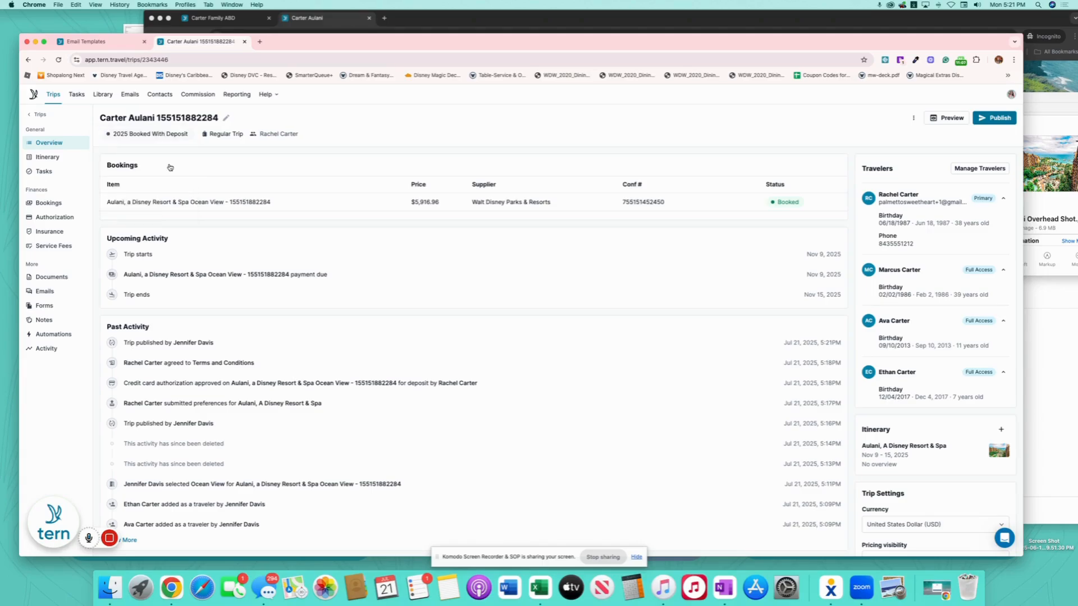
click(39, 115)
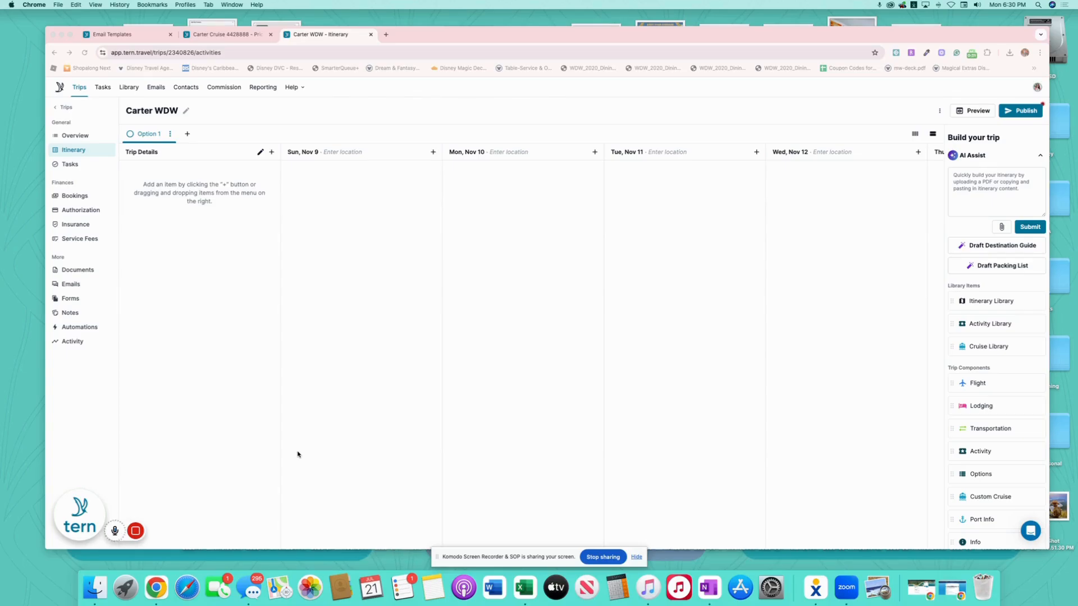
- Add the shared 'Disney's Beach Club Resort Quote' itinerary to Sun, Nov 9 of the WDW trip
click(1011, 302)
drag(977, 301, 354, 167)
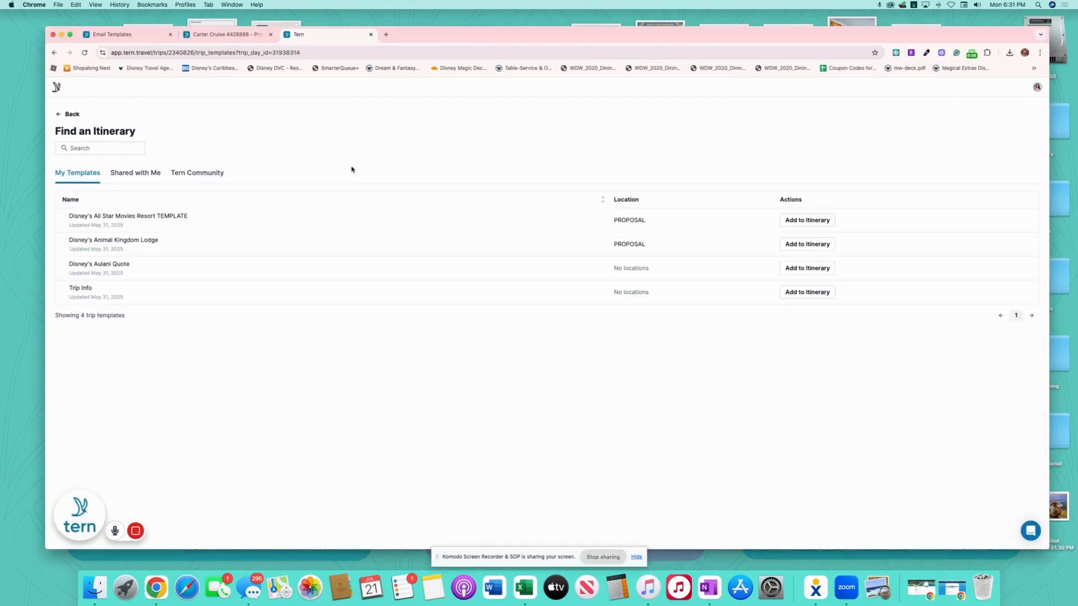
click(128, 174)
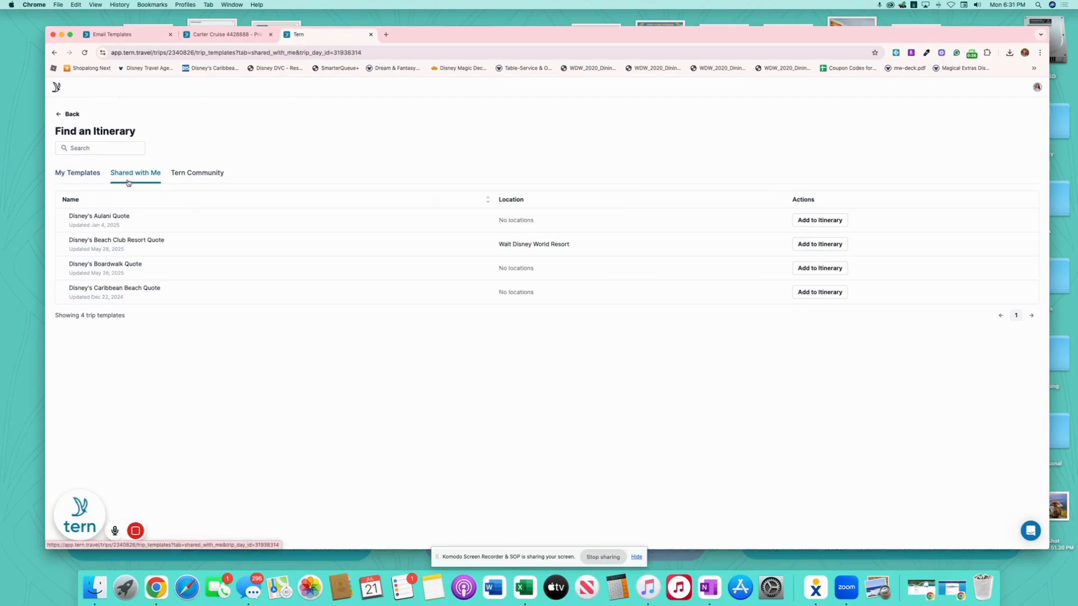
click(825, 244)
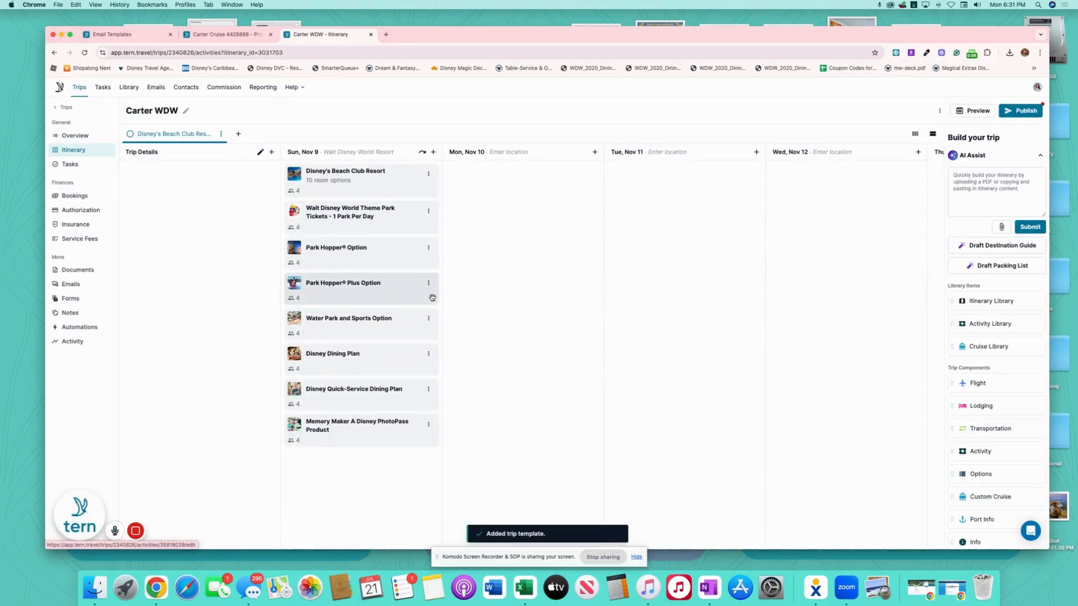
- Delete and confirm removal of Park Hopper, Park Hopper Plus, Water Park and Sports, and Quick-Service Dining Plan
click(428, 247)
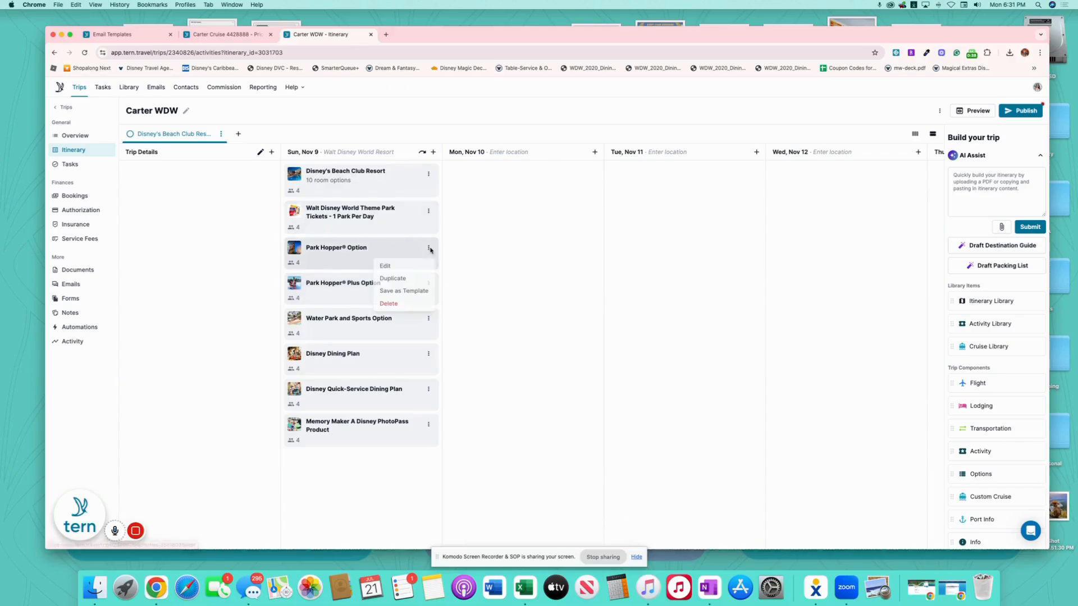
click(416, 306)
click(630, 335)
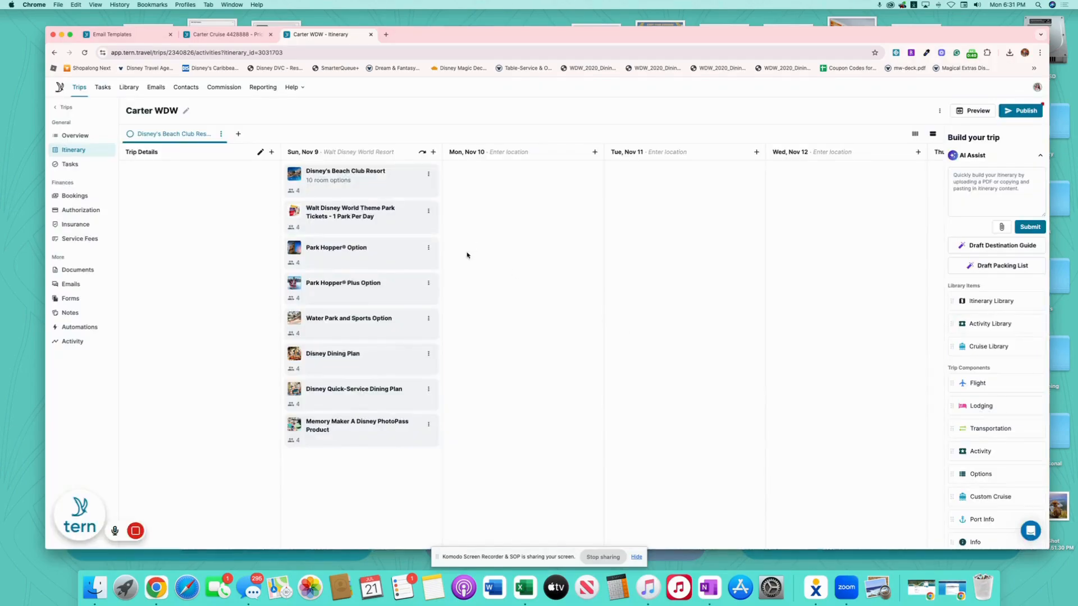
click(429, 248)
click(410, 304)
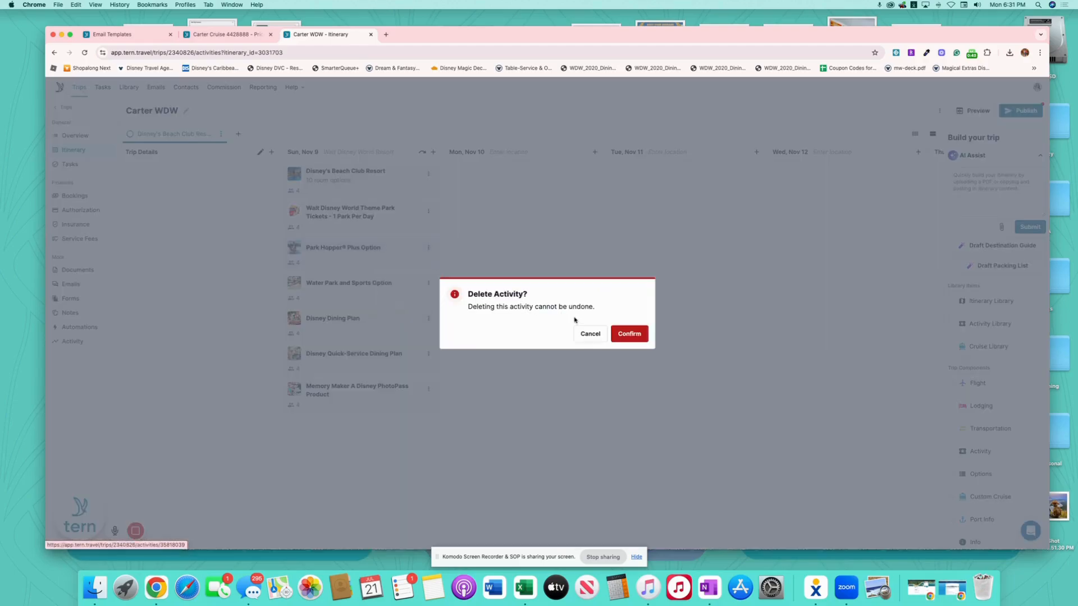
click(628, 335)
click(428, 247)
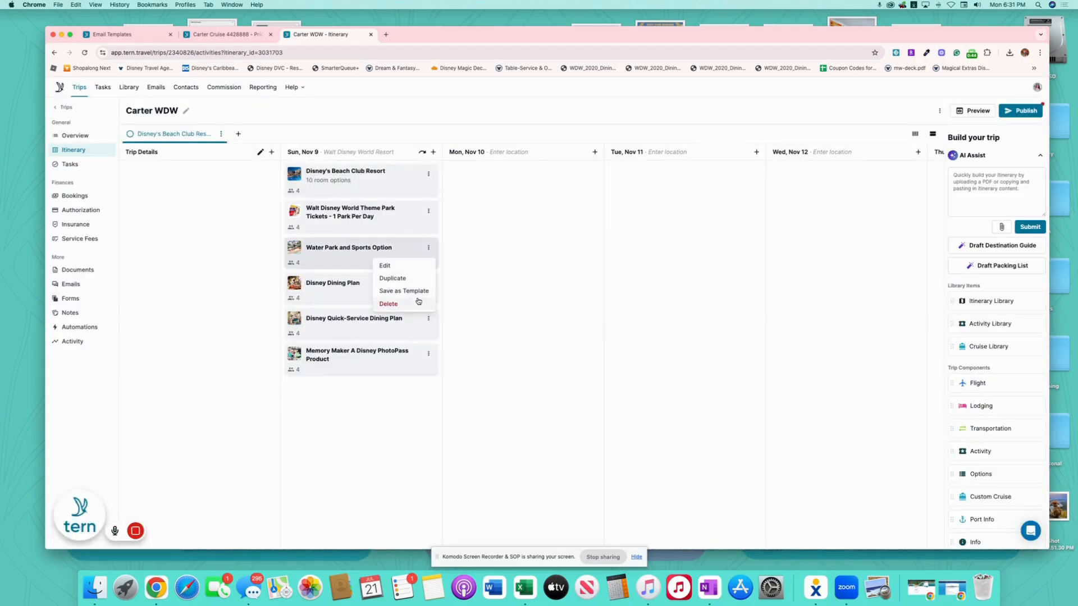
click(413, 305)
click(612, 339)
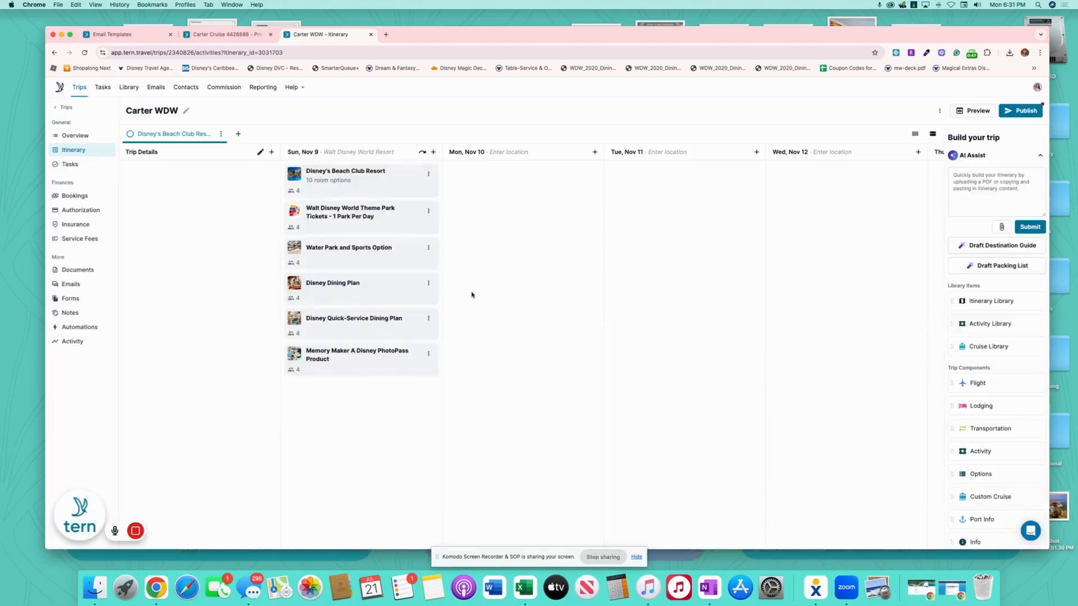
click(429, 284)
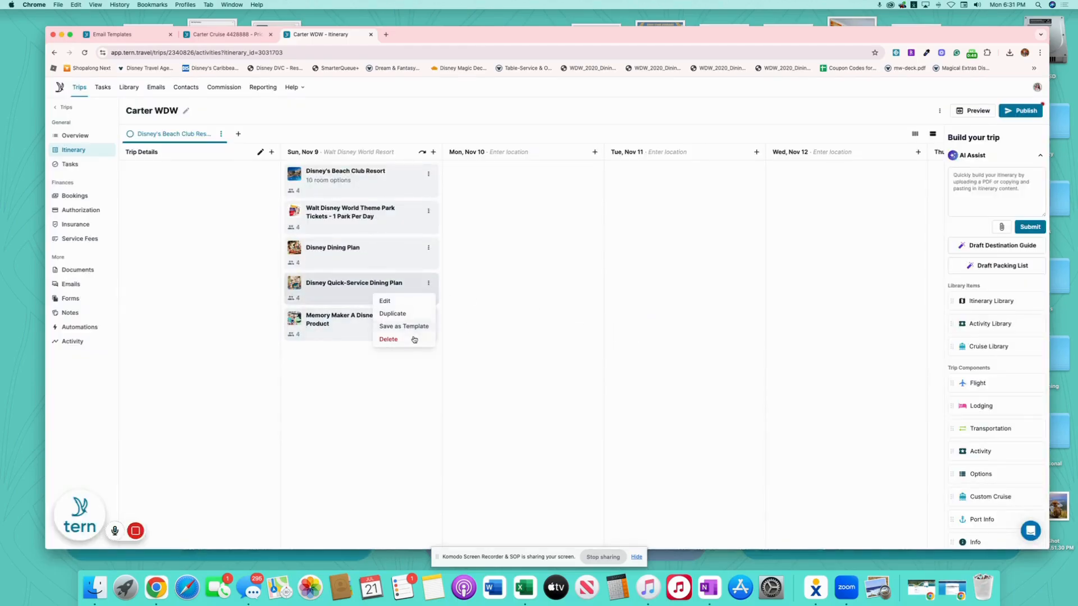
click(415, 338)
click(629, 335)
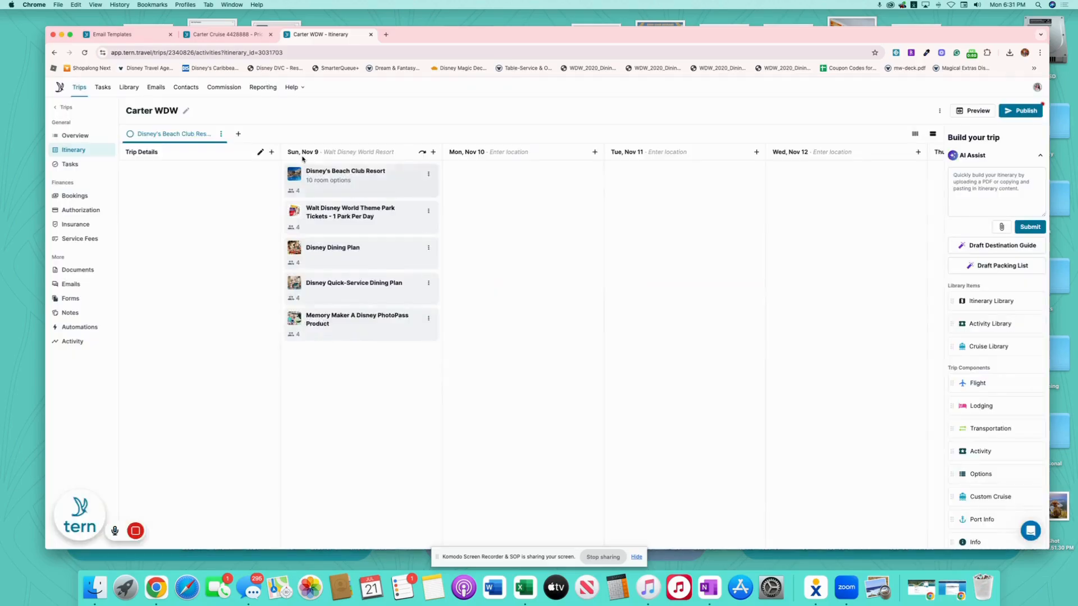
- Select Resort View - Club Level as the Beach Club Resort room type and submit
click(383, 179)
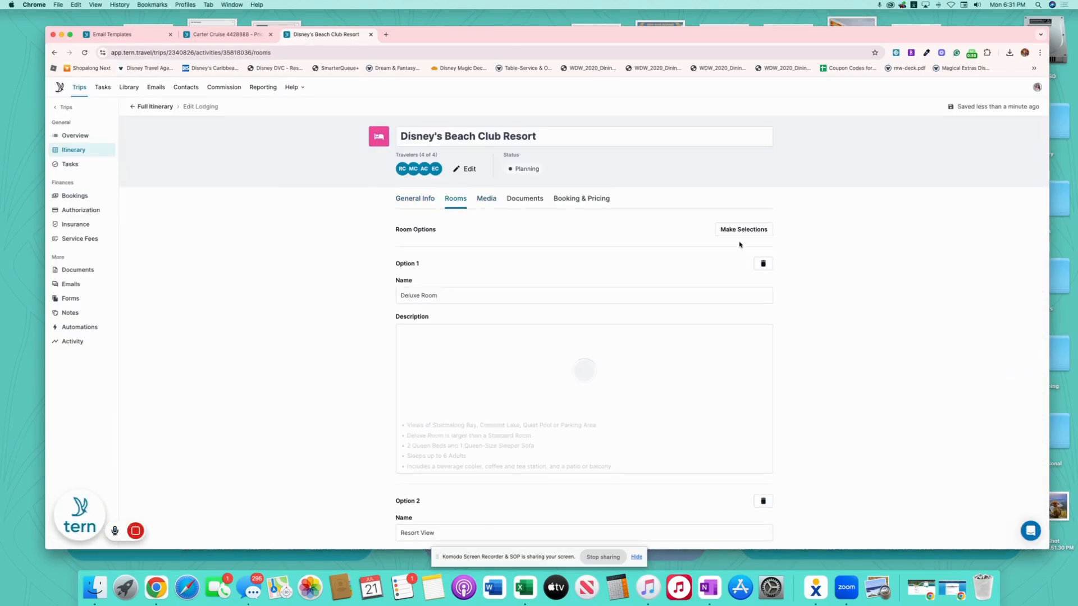
click(738, 229)
click(498, 218)
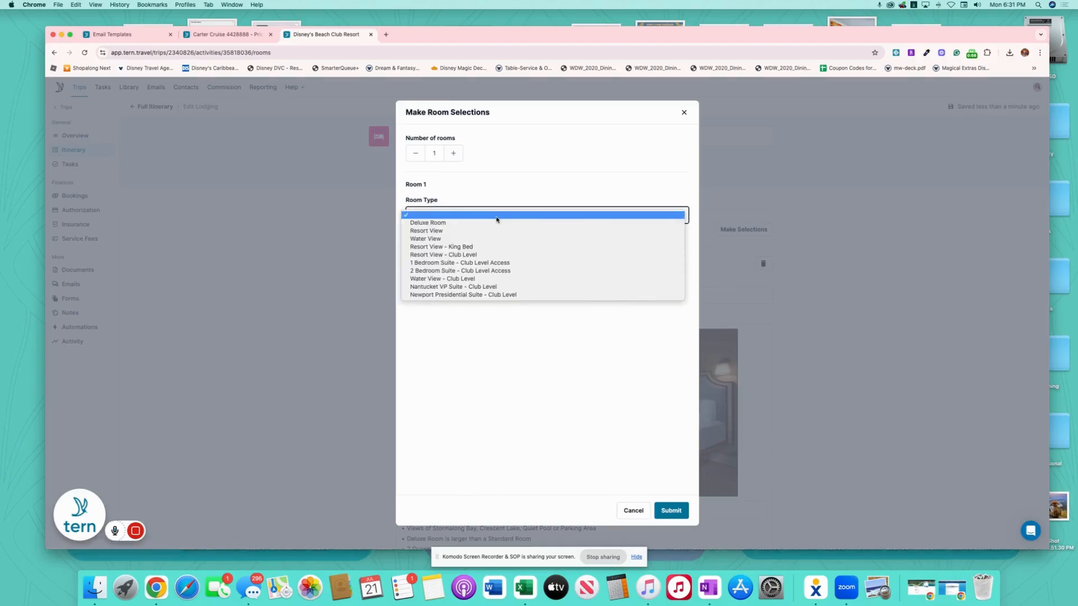
click(493, 256)
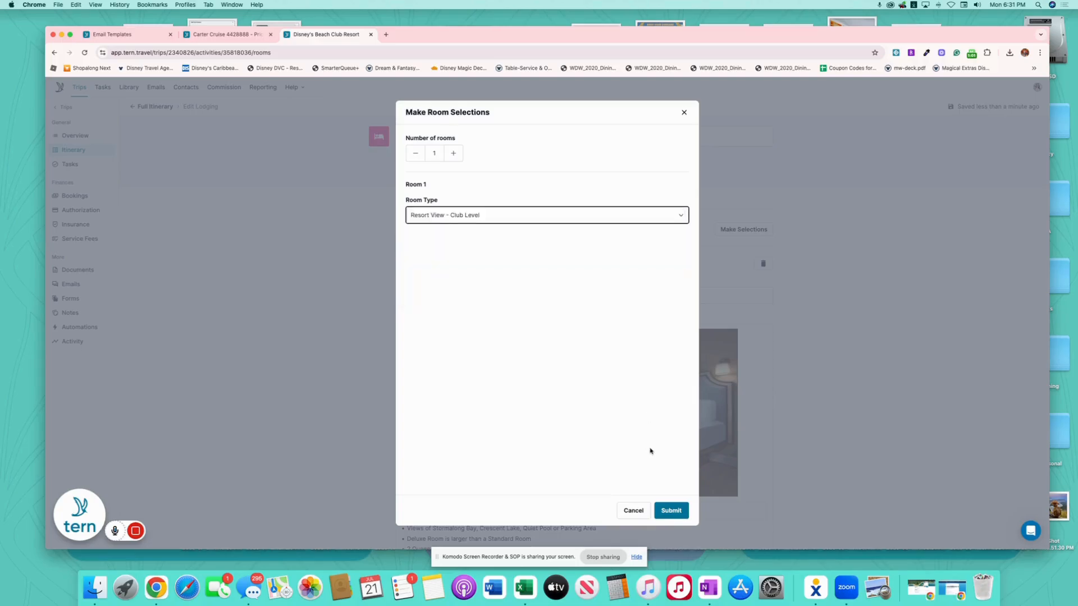
click(669, 511)
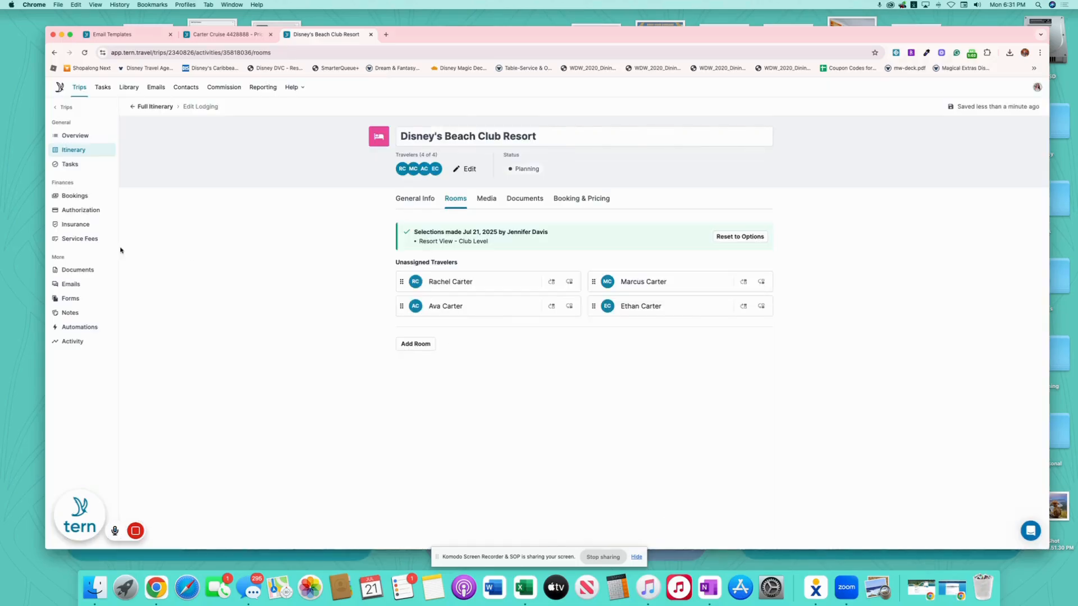
click(73, 196)
- Price the Walt Disney World Vacation Package at 11126.72 and add promotional text to its title
click(272, 275)
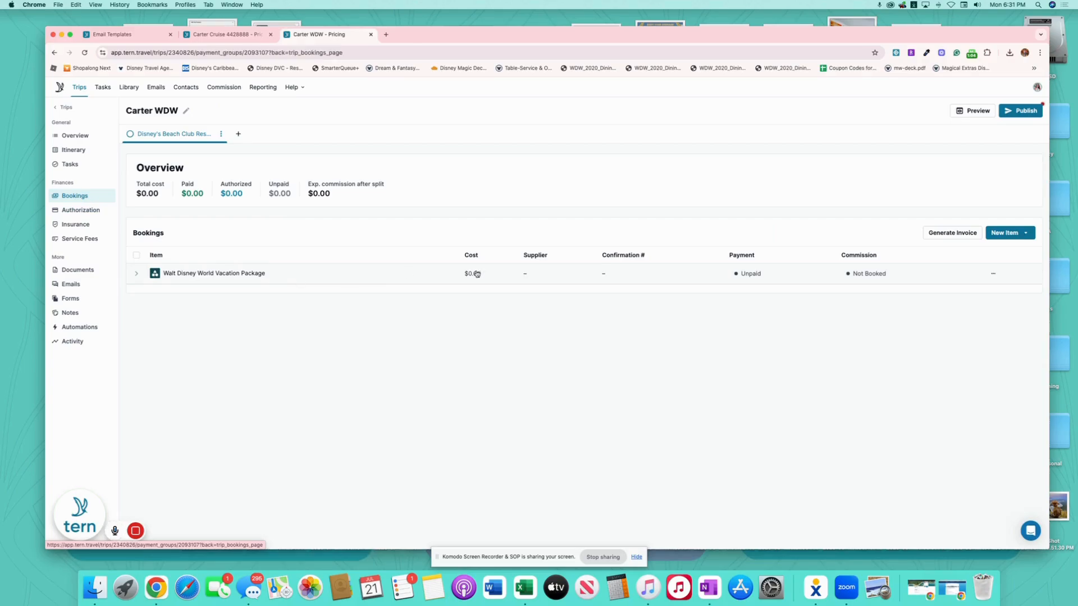
click(458, 289)
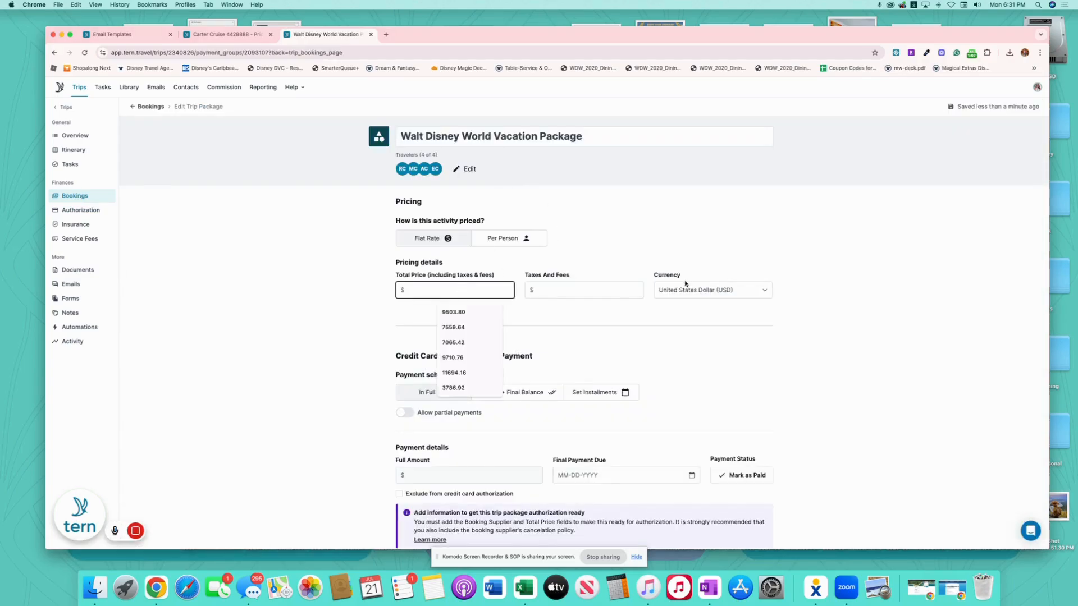
text(11)
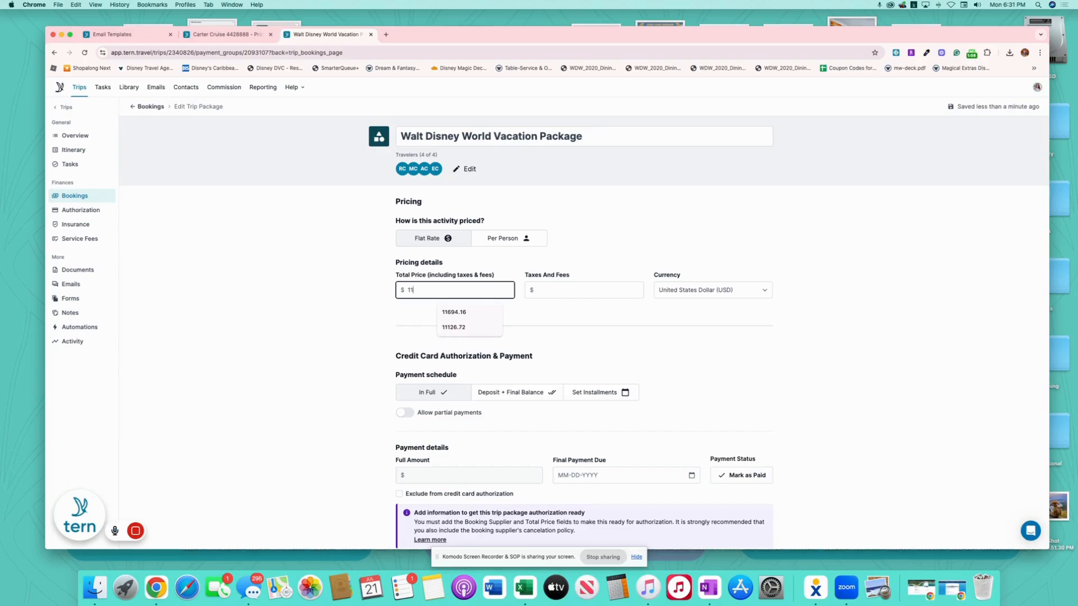
text(126.72)
click(670, 135)
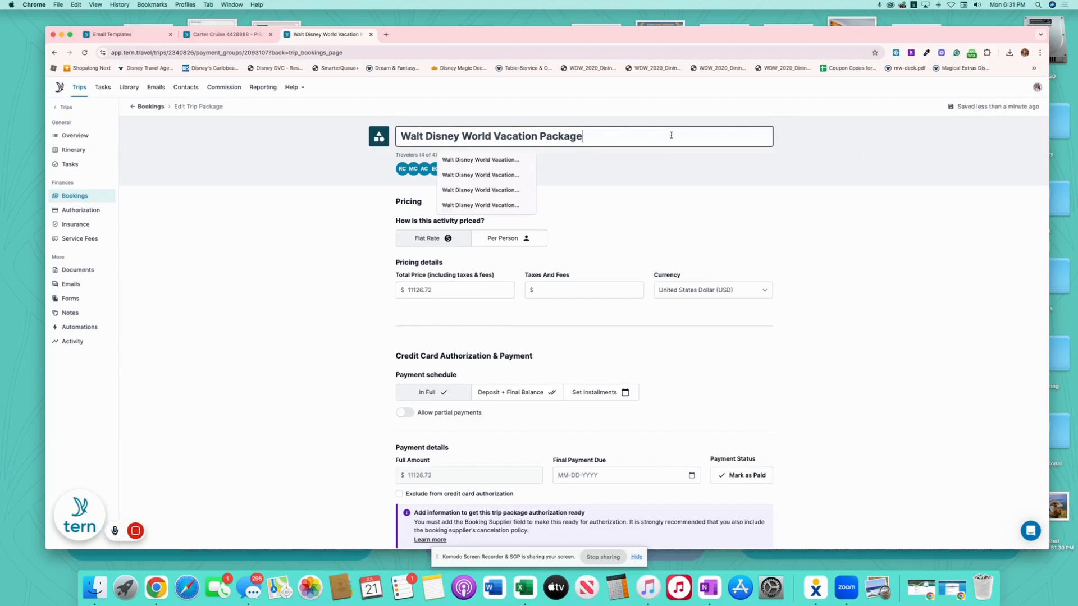
text(Save Up to 20% on Rooms This Holiday)
click(577, 136)
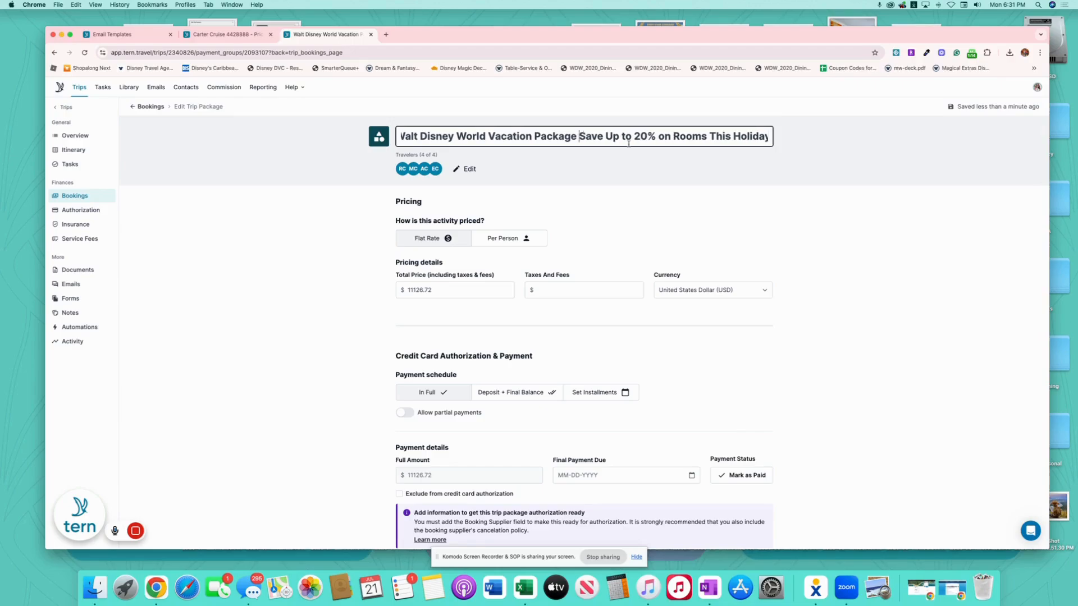
click(662, 195)
- Switch the package's payment schedule to Deposit + Final Balance
click(525, 393)
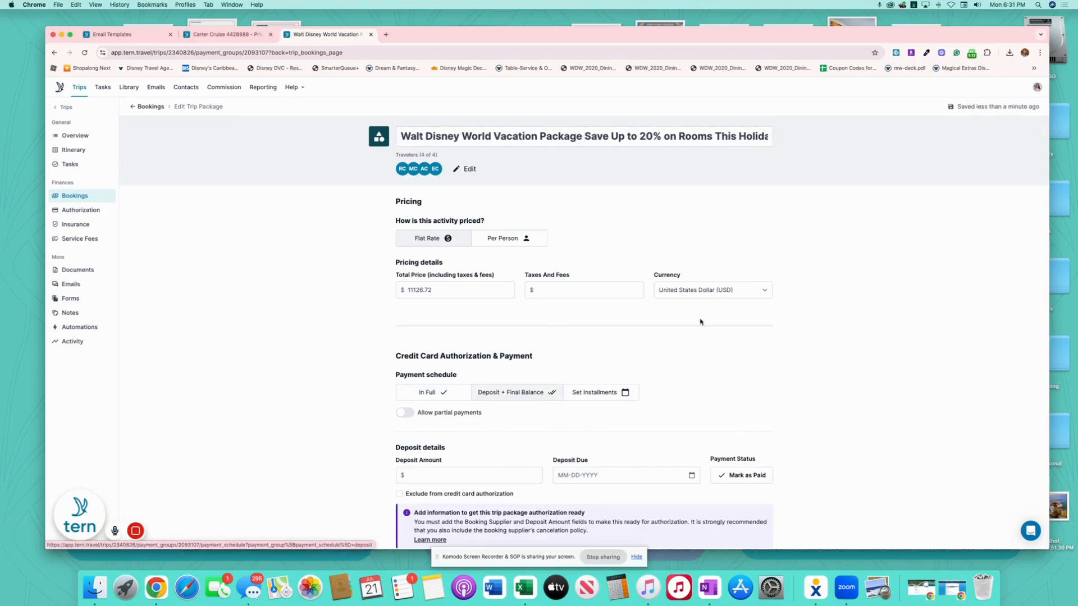
scroll(630, 314, down, 3)
click(505, 309)
- Set a 200.00 deposit due 07-24-2025 and the final payment due 10-09-2025
text(200.00)
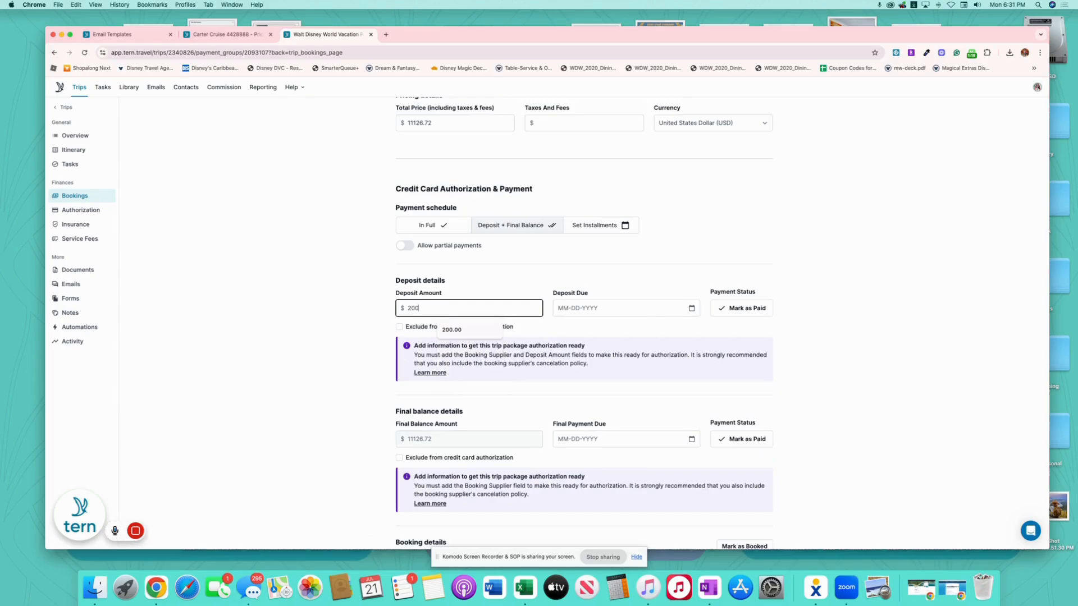
click(691, 308)
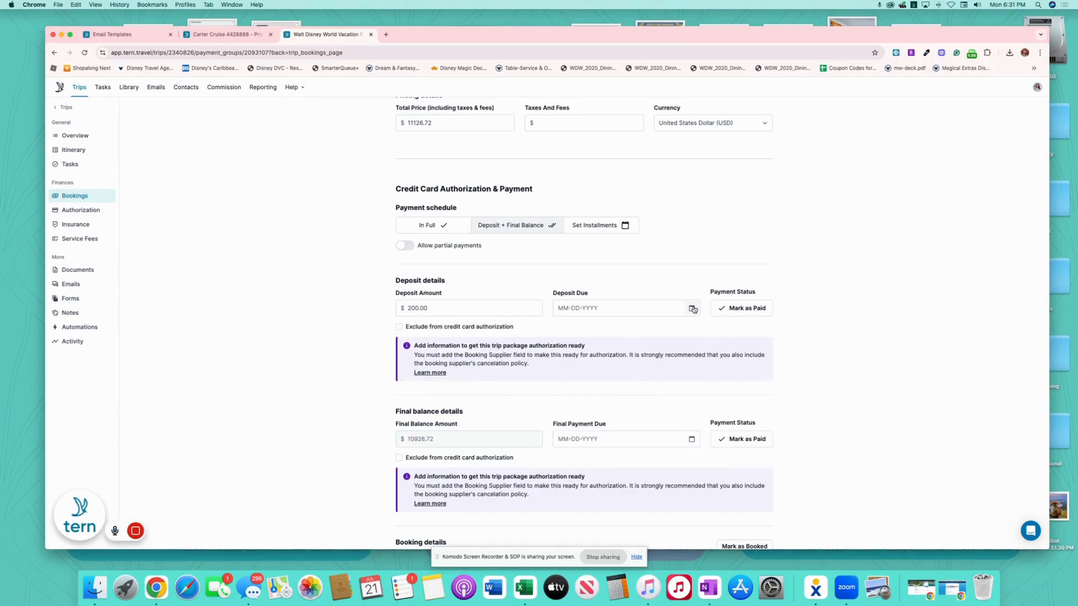
click(653, 431)
scroll(866, 320, down, 3)
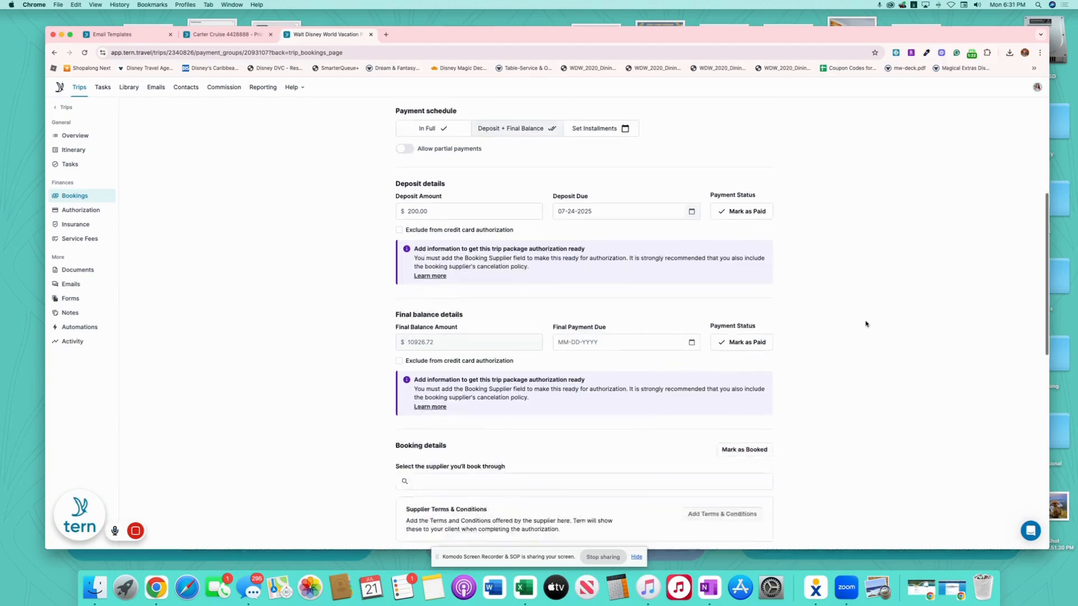
click(690, 277)
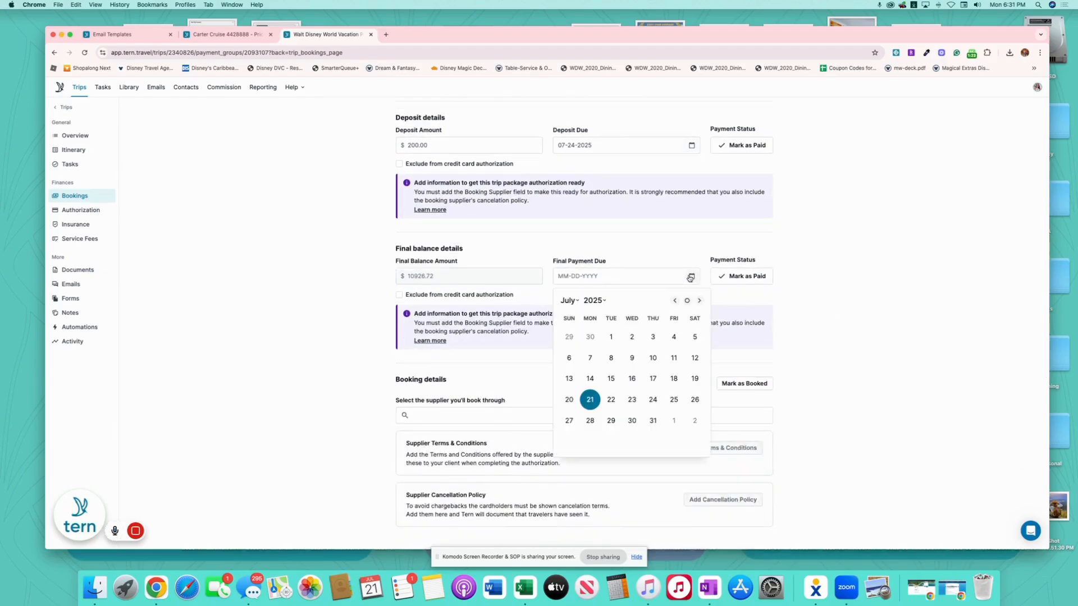
click(570, 300)
click(581, 340)
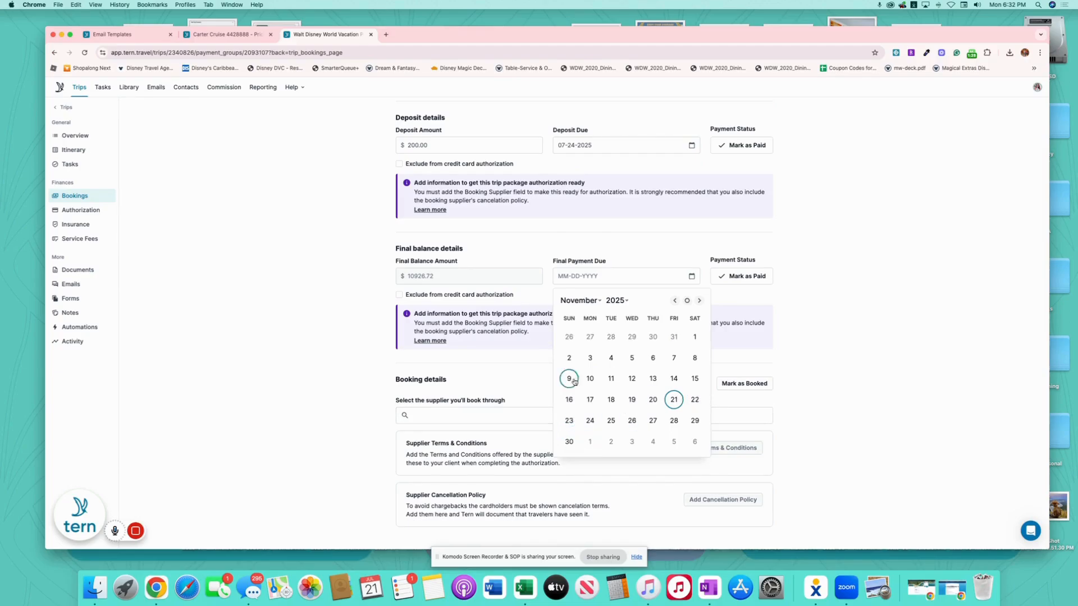
click(675, 300)
click(652, 358)
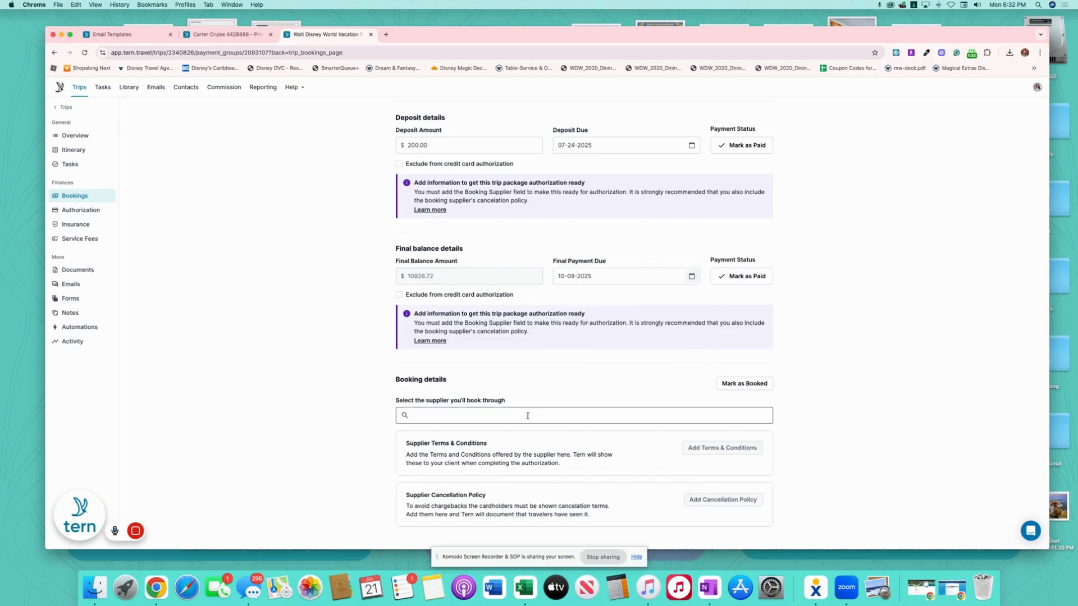
- Choose Walt Disney Travel Company as the booking supplier
click(526, 416)
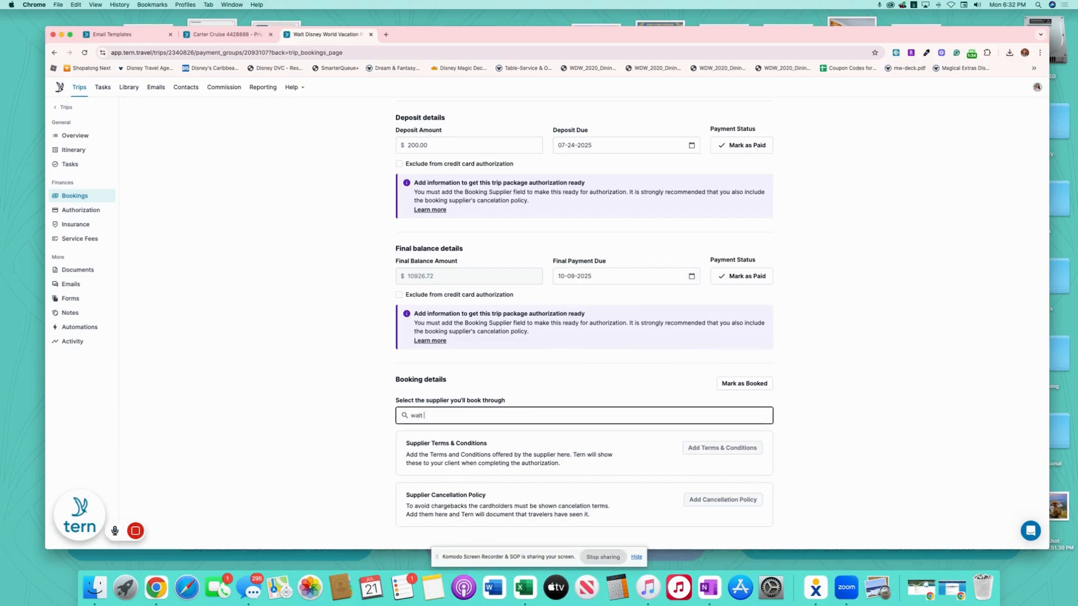
click(534, 450)
scroll(640, 435, down, 3)
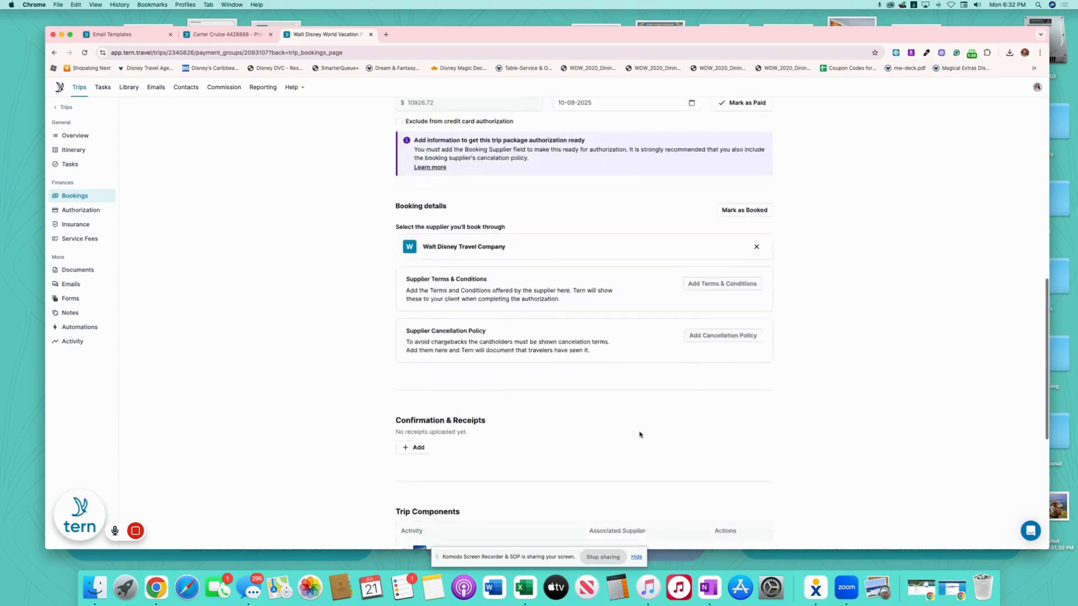
scroll(638, 437, down, 10)
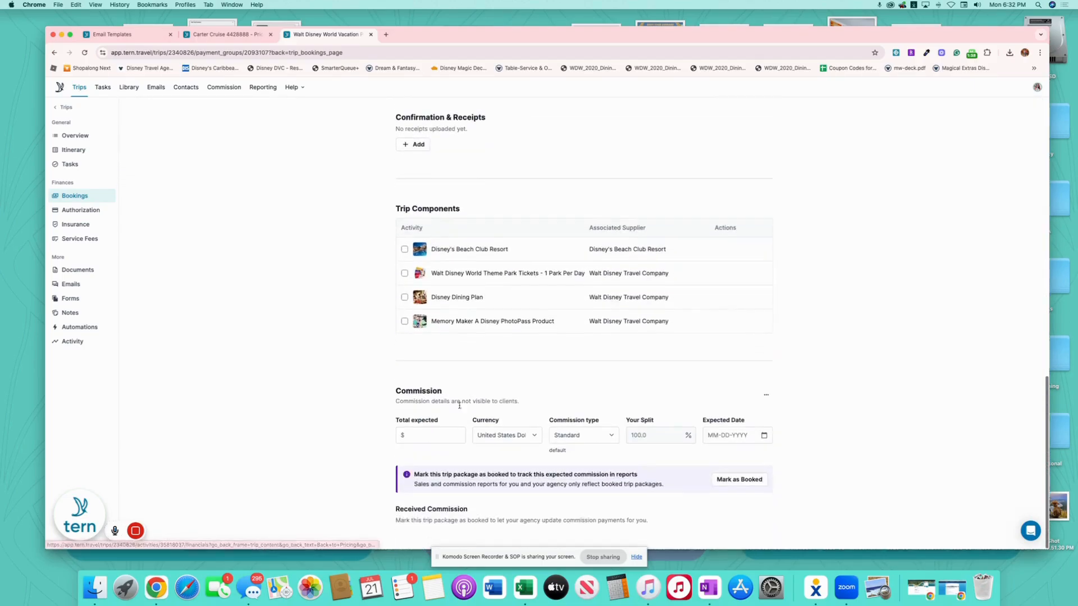
- Enter an expected commission of 922.86 with expected date 11-15-2025
click(430, 435)
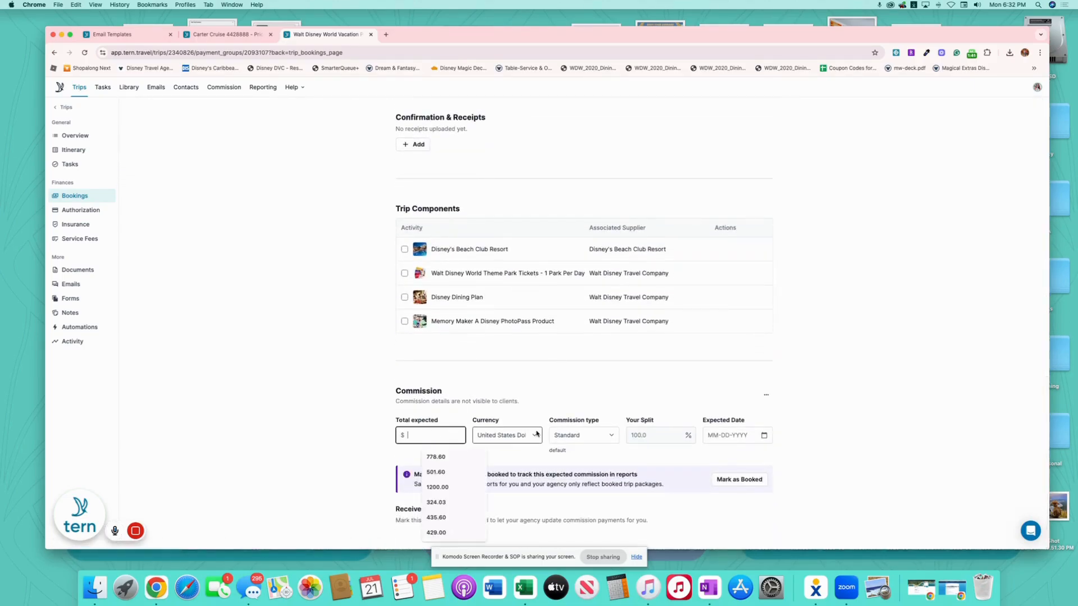
text(922.86)
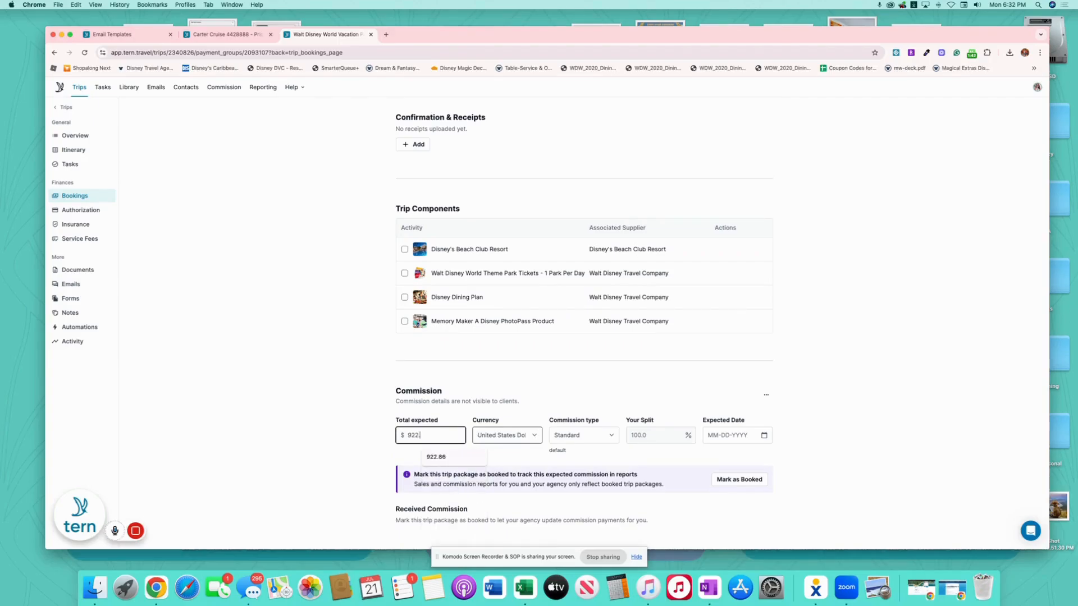
click(763, 437)
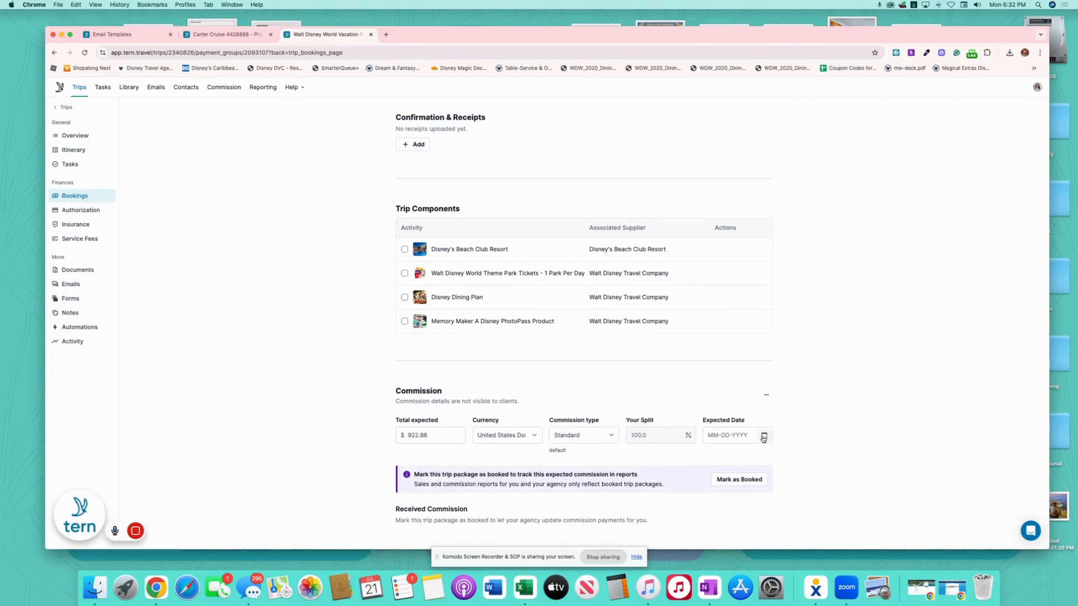
click(764, 437)
click(723, 267)
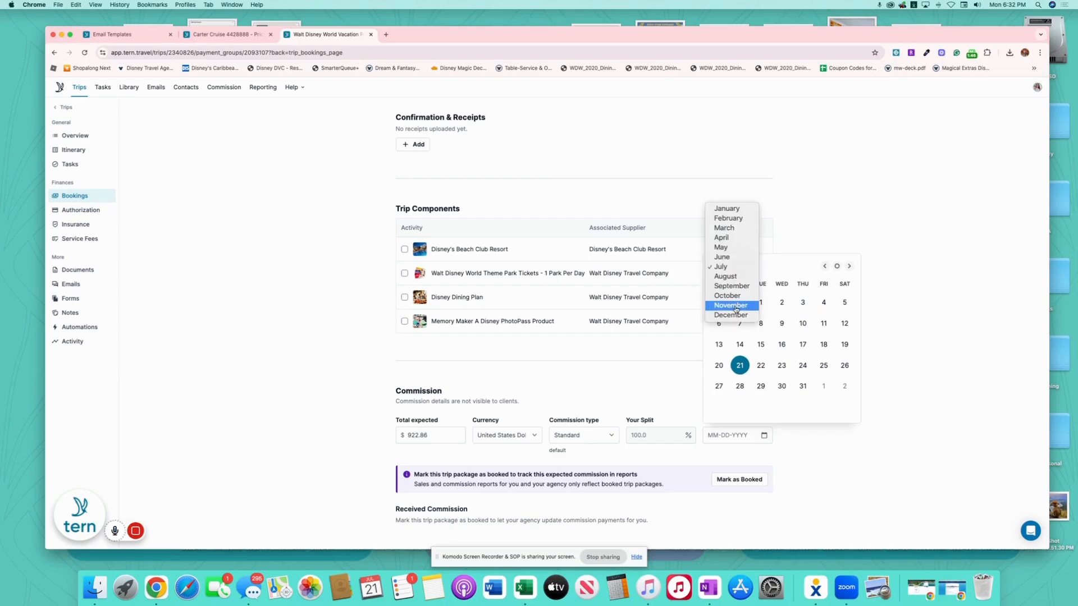
click(735, 309)
click(844, 344)
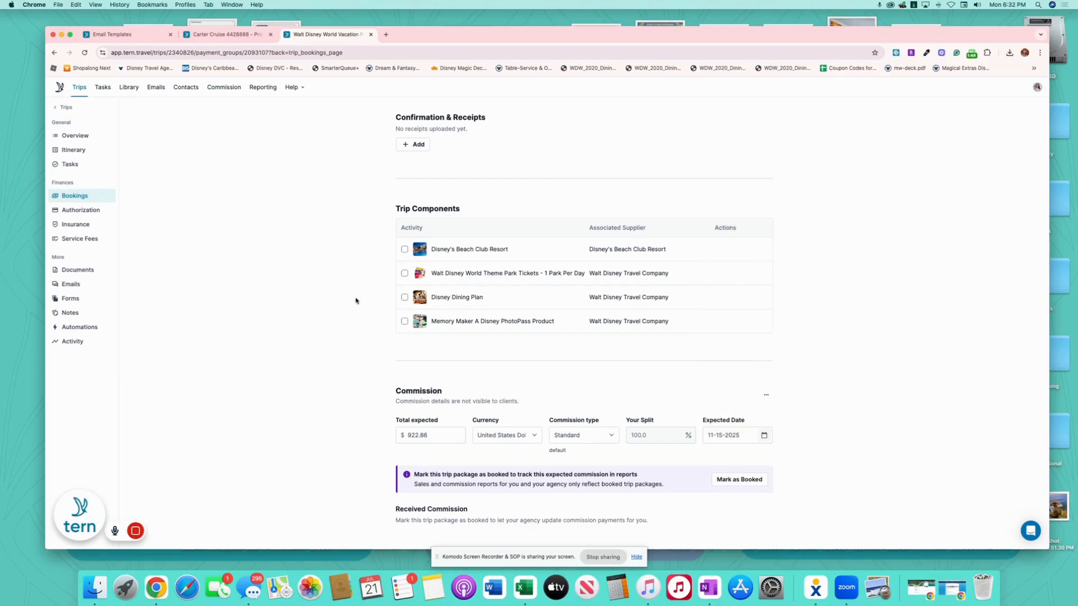
scroll(356, 301, up, 15)
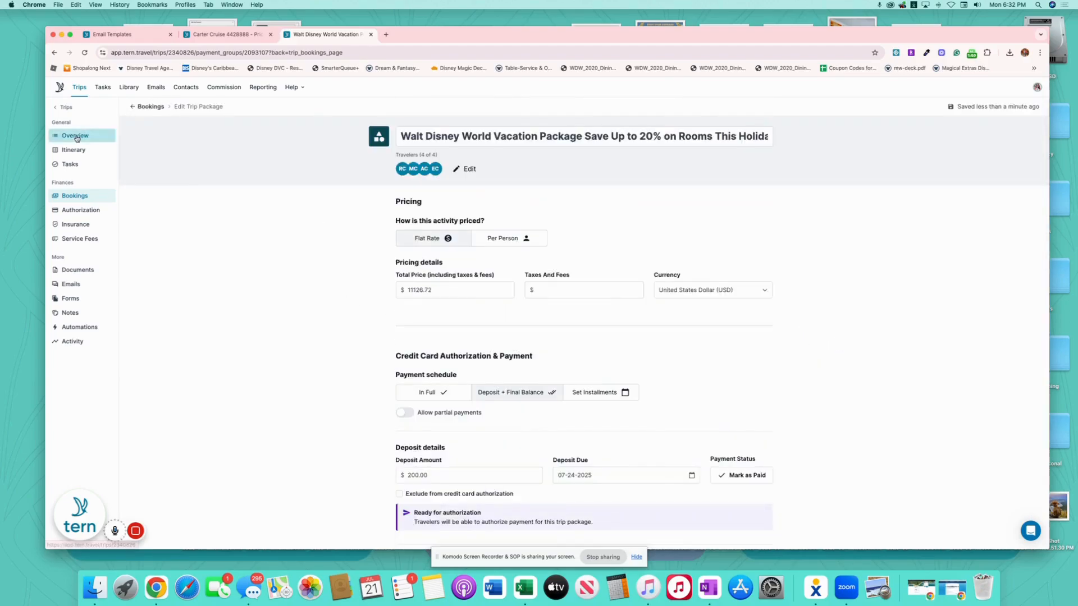
click(76, 136)
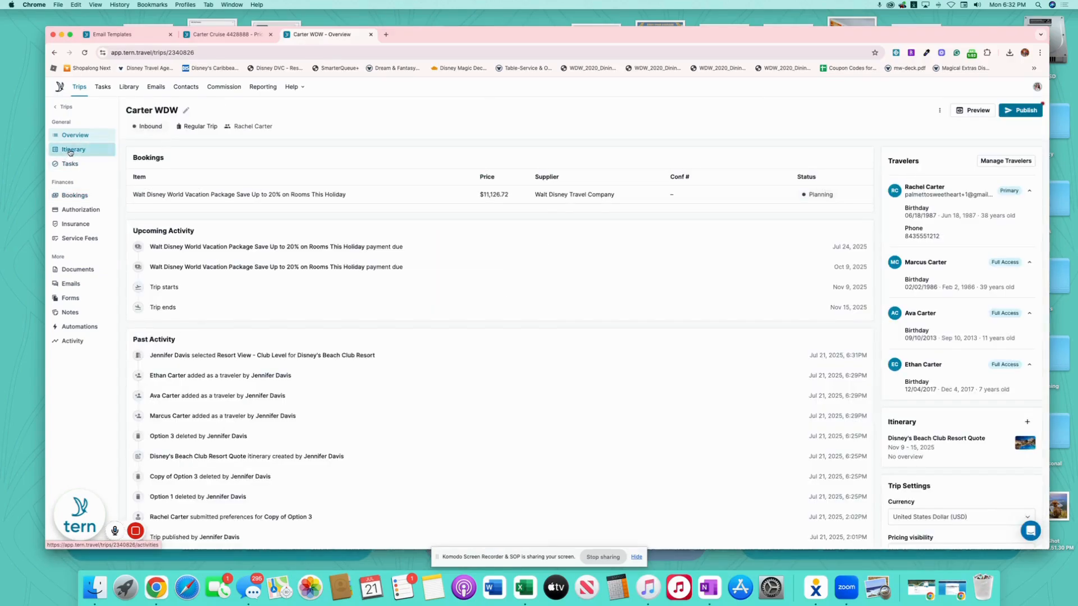
- Create a blank 'Option 6' itinerary for Nov 9–15, 2025 and bring up templates for Sun, Nov 9
click(70, 151)
click(238, 135)
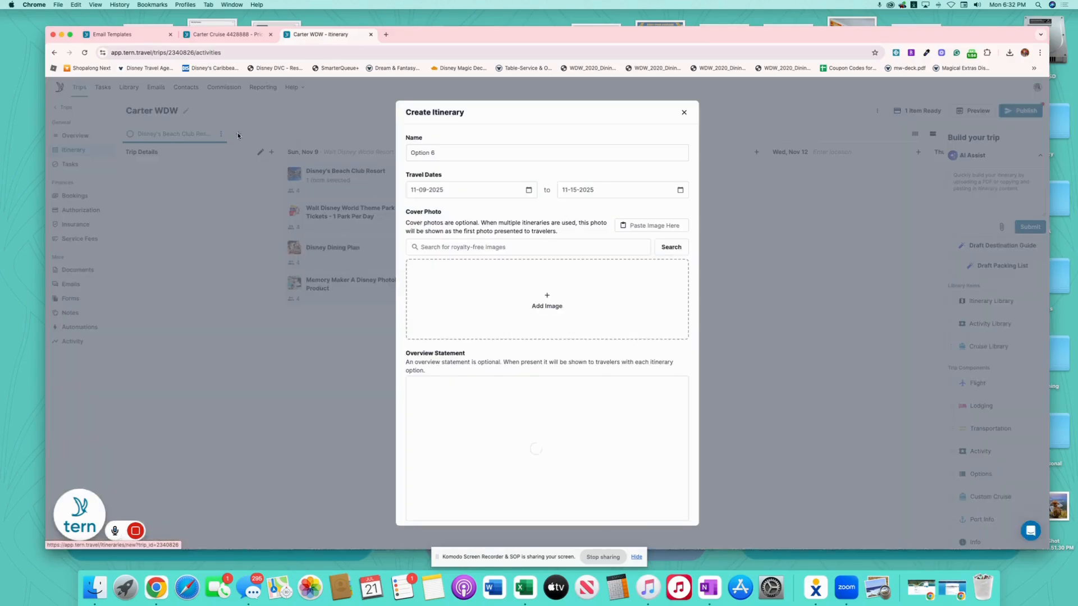
click(659, 507)
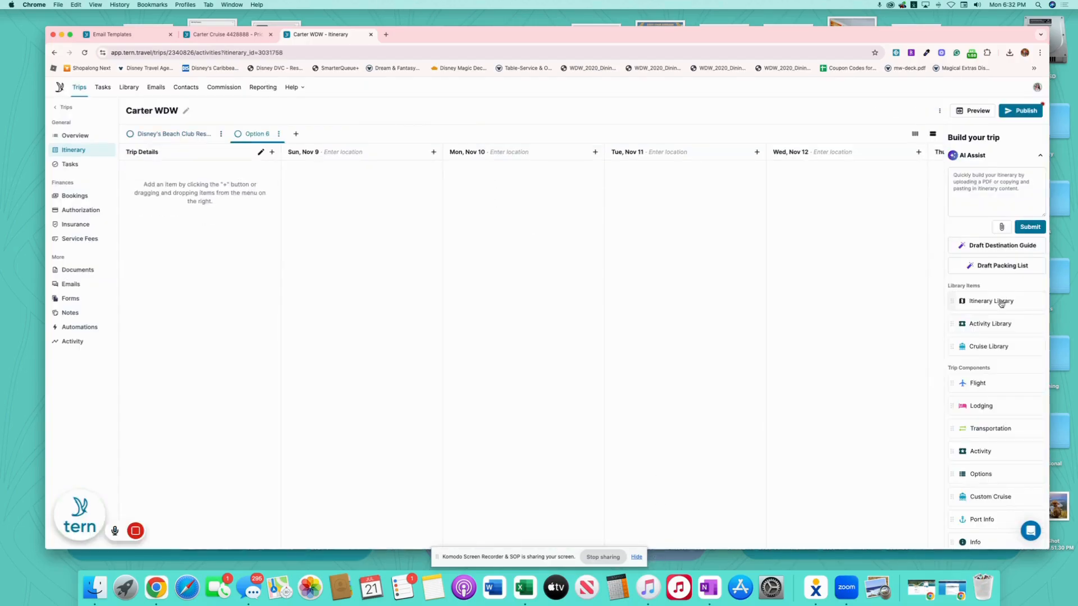
drag(1001, 303, 332, 185)
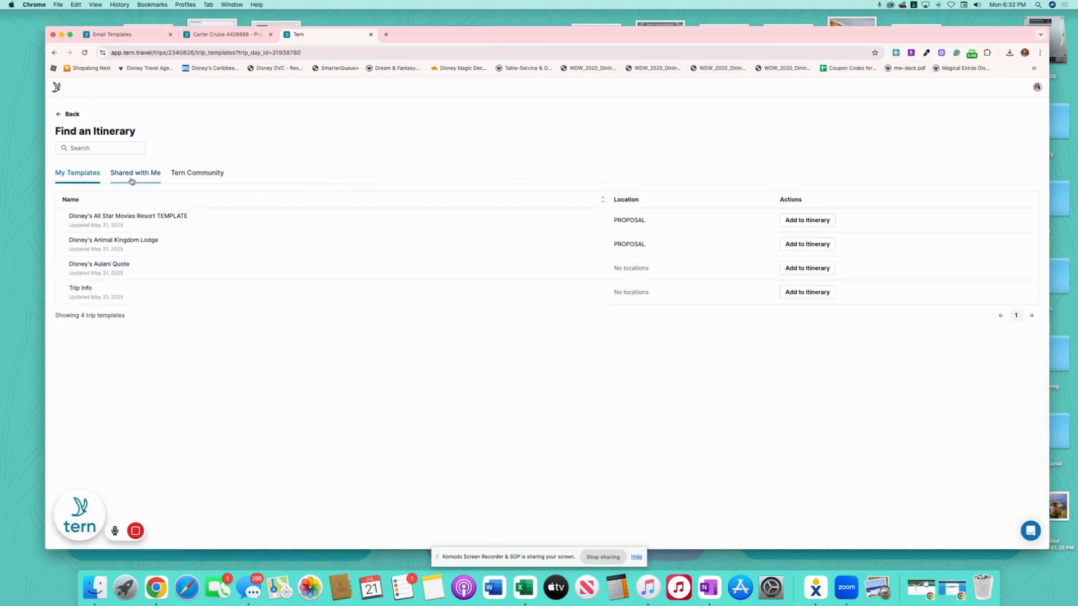
- Add the shared Disney's Boardwalk Quote template to Sun, Nov 9 from Shared with Me
click(132, 180)
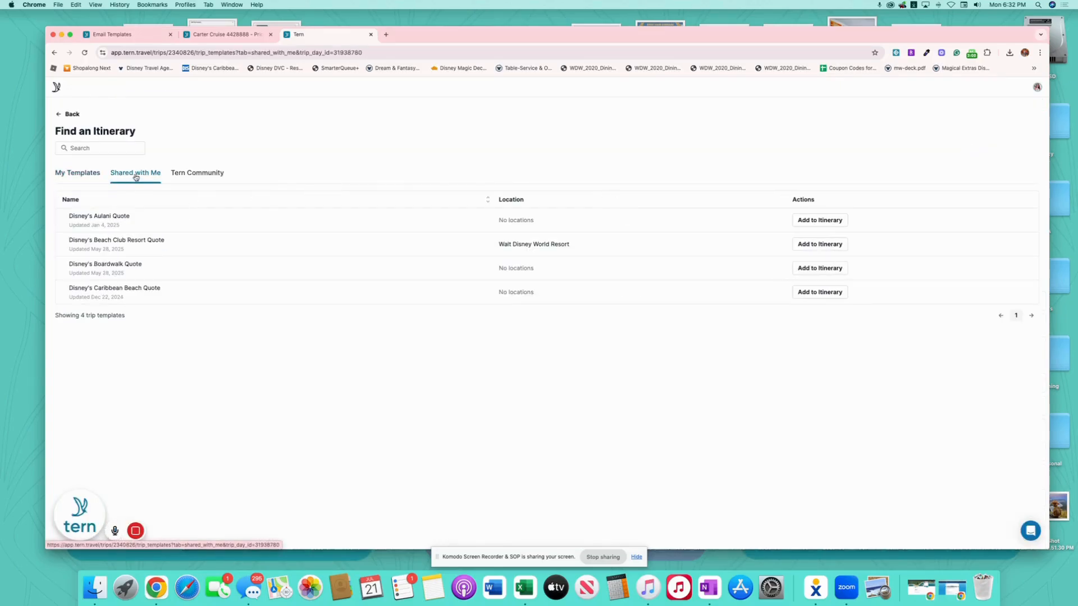
click(802, 270)
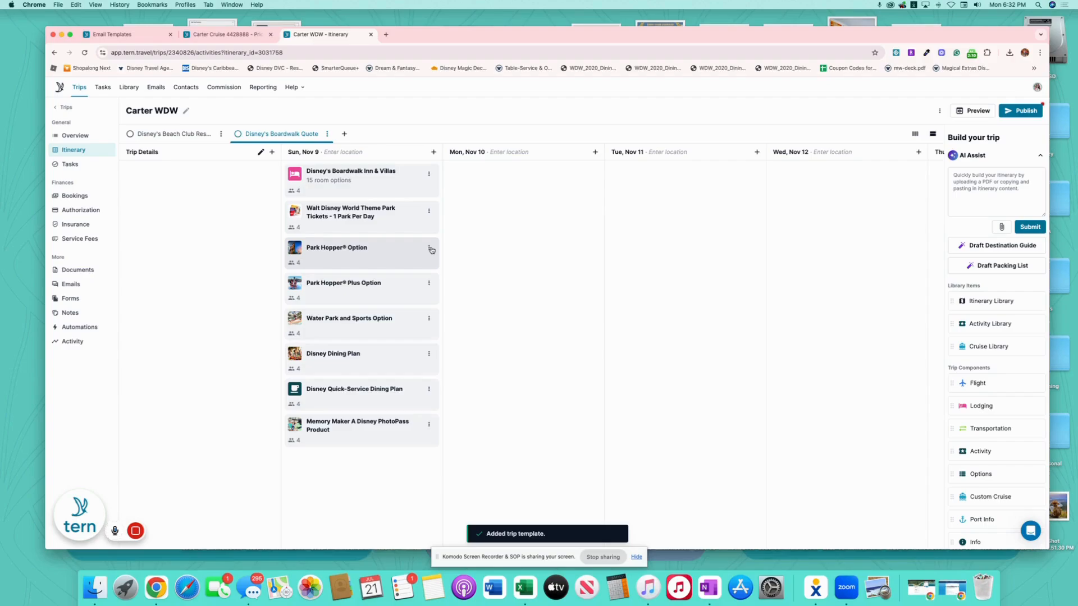
- Delete the Park Hopper, Park Hopper Plus, Water Park and Sports, and Quick-Service Dining Plan cards
click(430, 249)
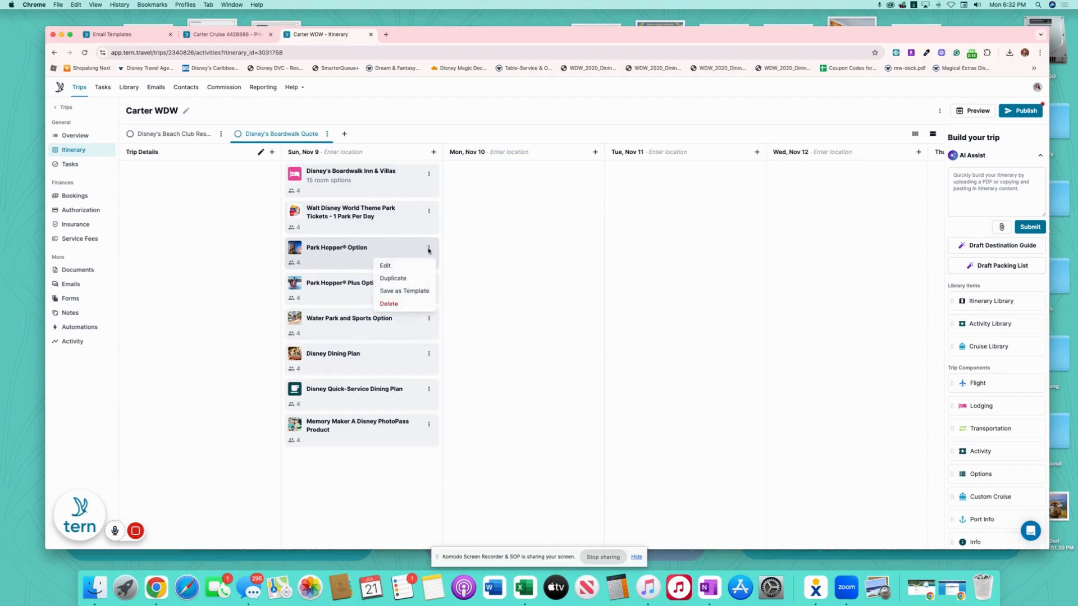
click(406, 306)
click(628, 334)
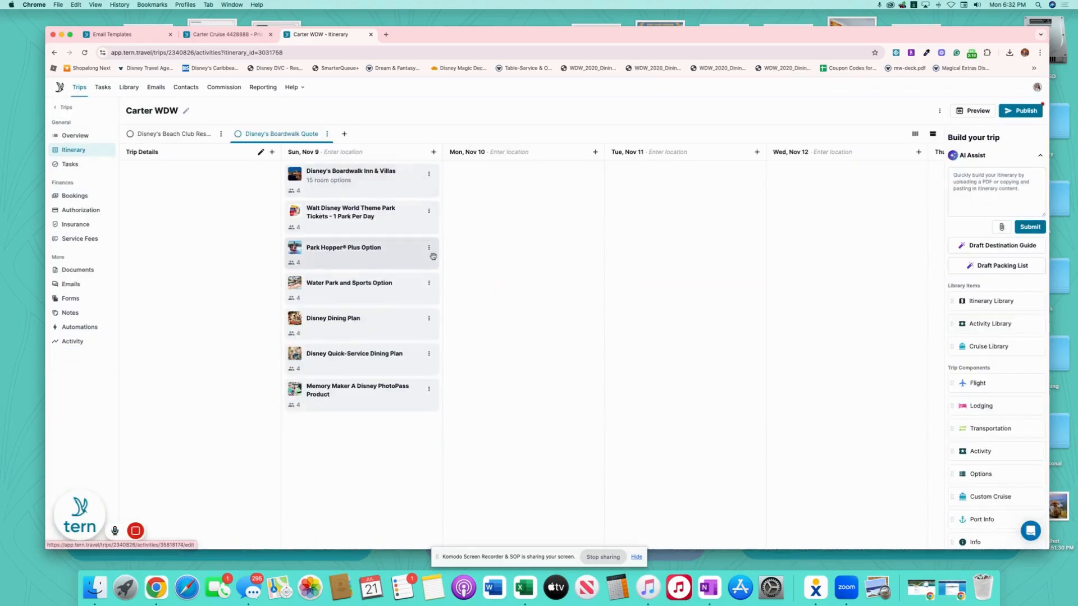
click(430, 249)
click(415, 305)
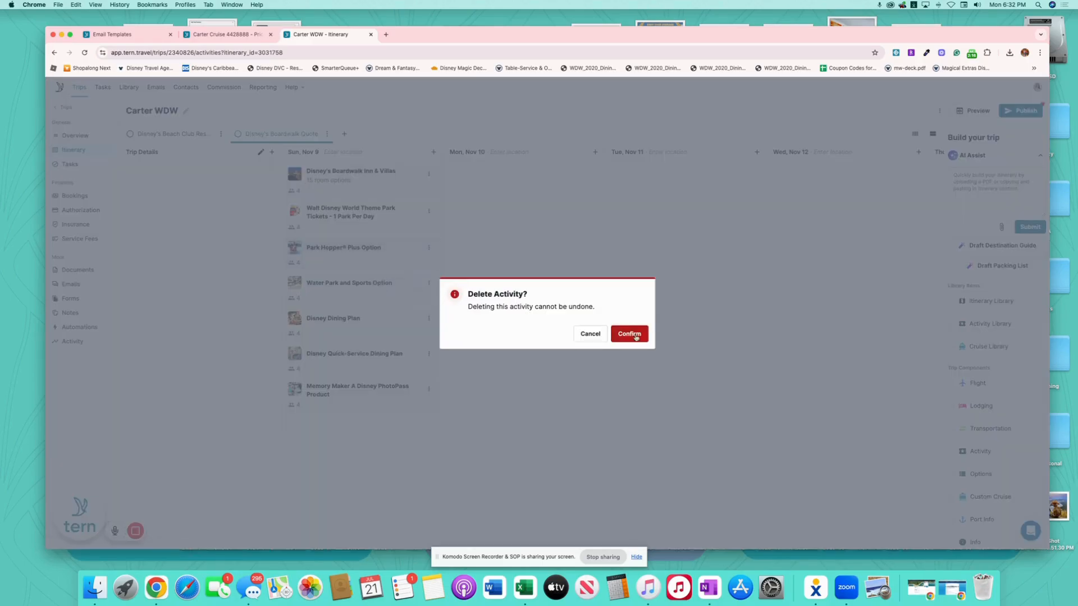
click(631, 335)
click(429, 247)
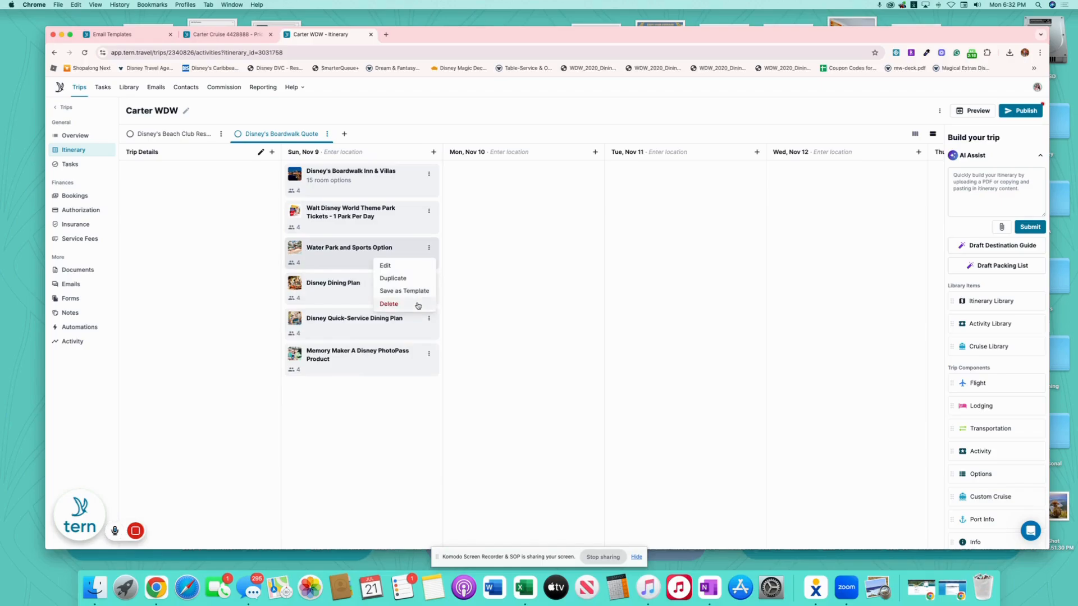
click(409, 304)
click(640, 336)
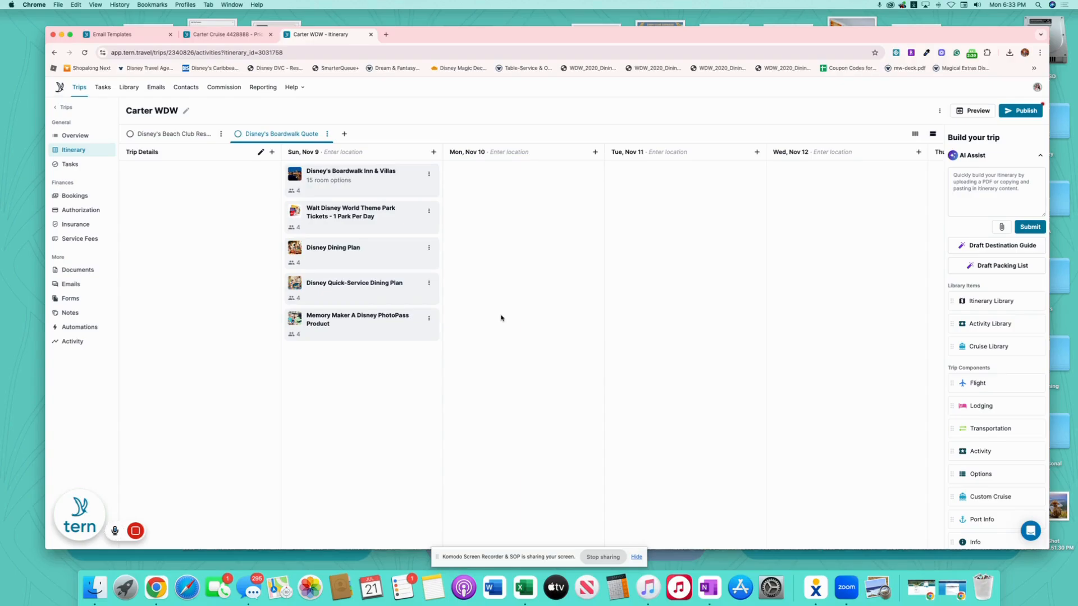
click(428, 283)
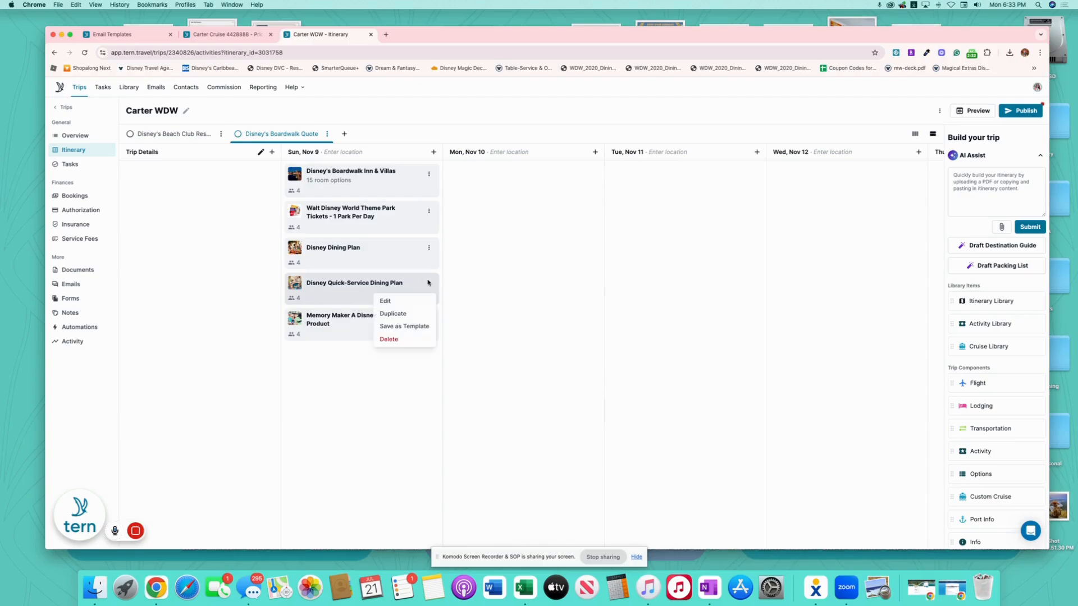
click(395, 338)
click(635, 335)
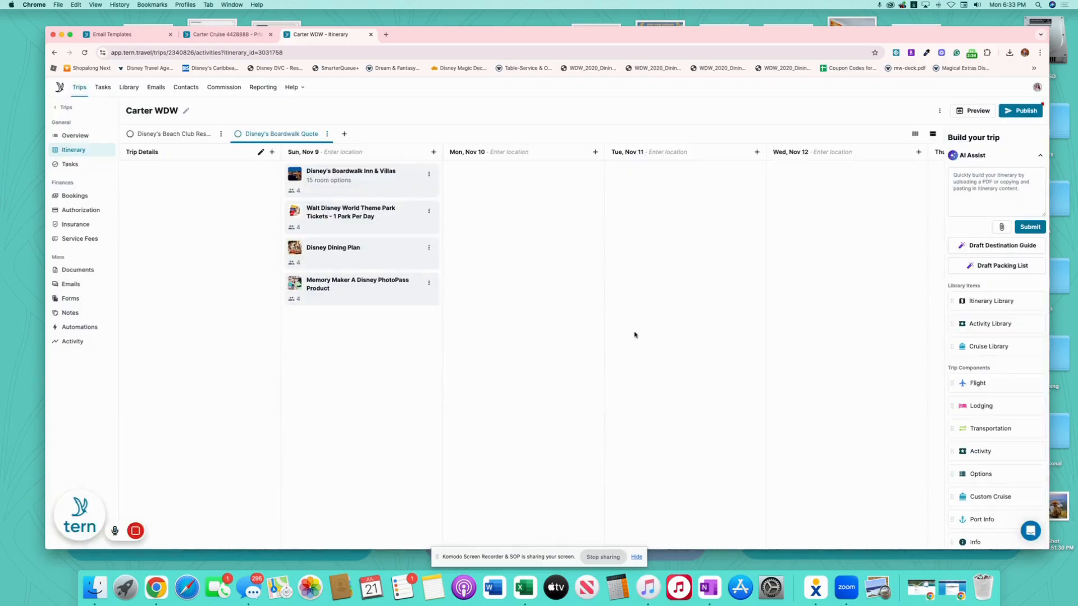
- Open the Walt Disney World Vacation Package booking, complete its name, and enter total price 8774
click(75, 196)
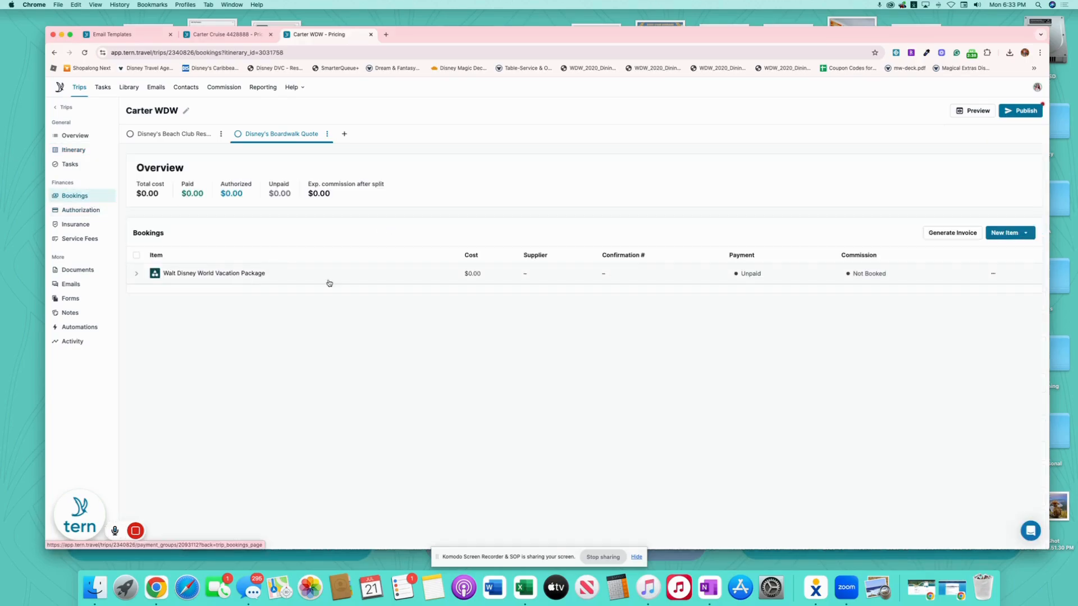
click(326, 279)
click(629, 139)
click(480, 220)
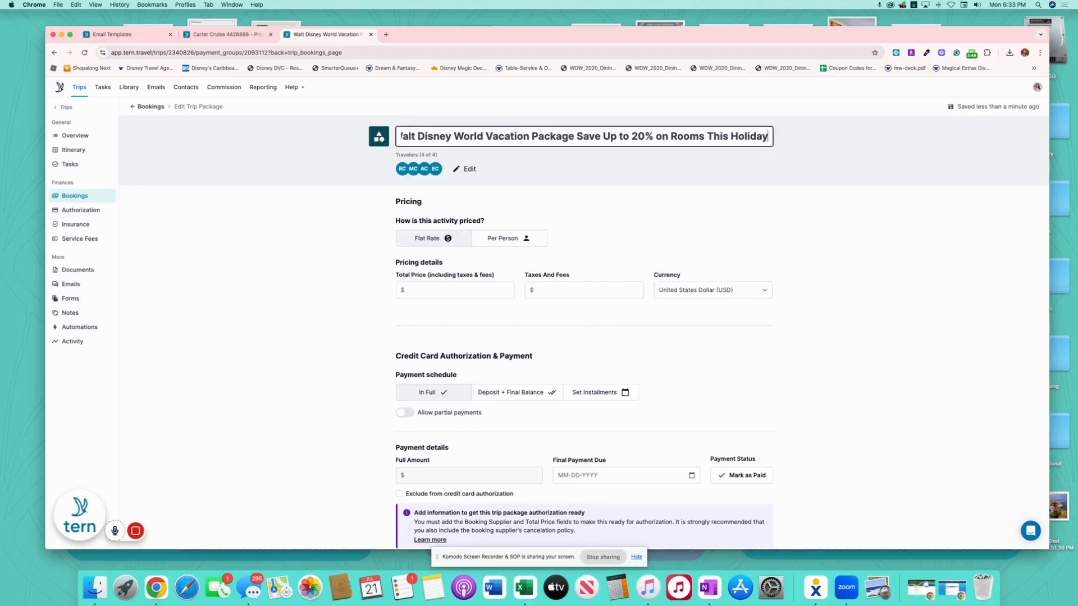
click(478, 291)
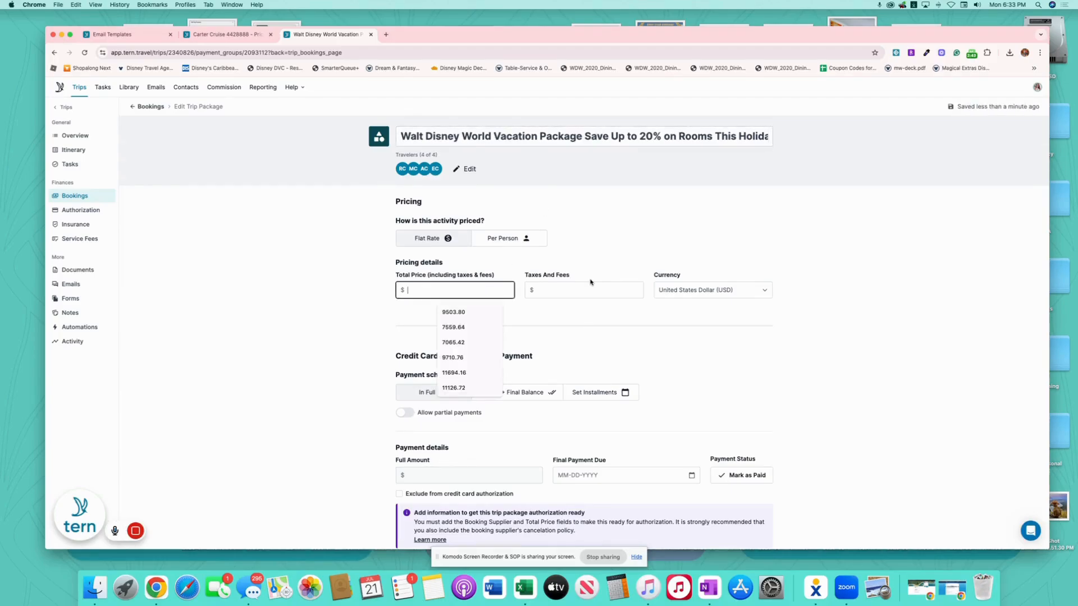
text(8774.62)
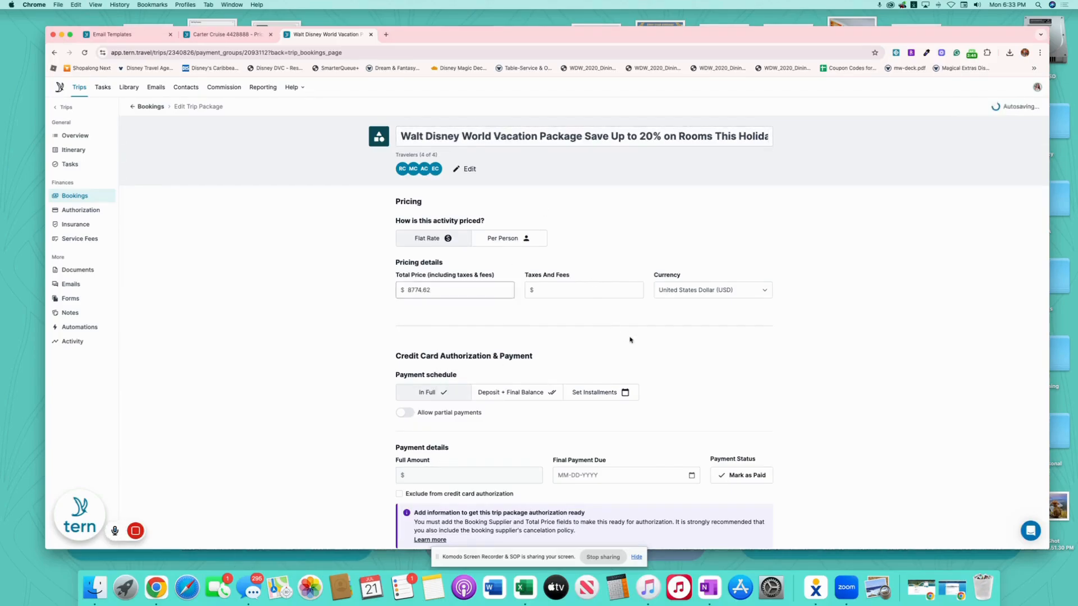
scroll(525, 148, down, 5)
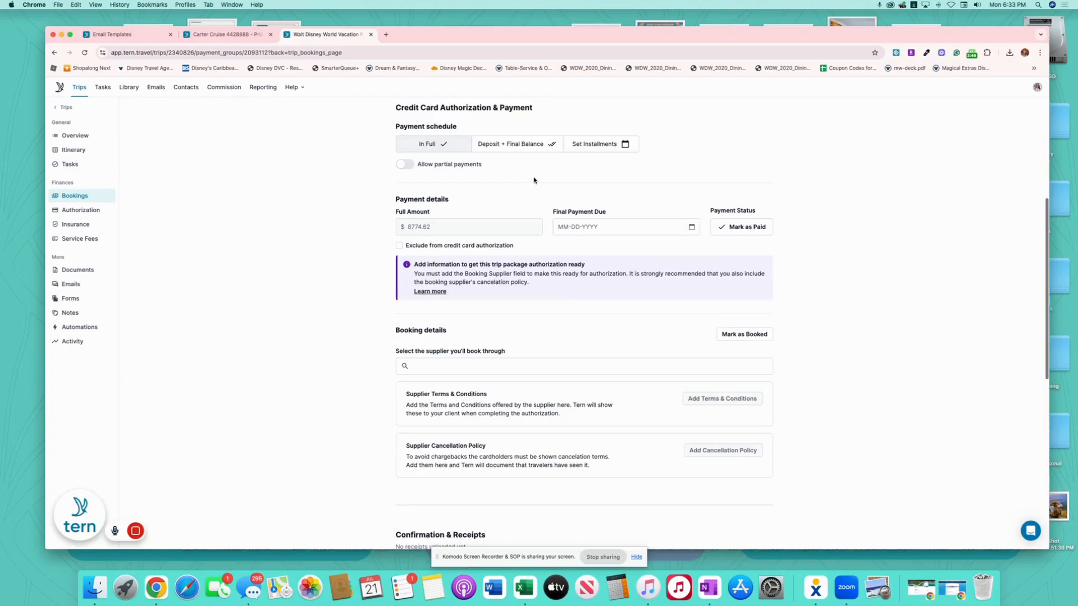
- Use Deposit + Final Balance: $200.00 deposit due 07-24-2025, final balance due 10-09-2025
click(525, 145)
click(505, 227)
text(2)
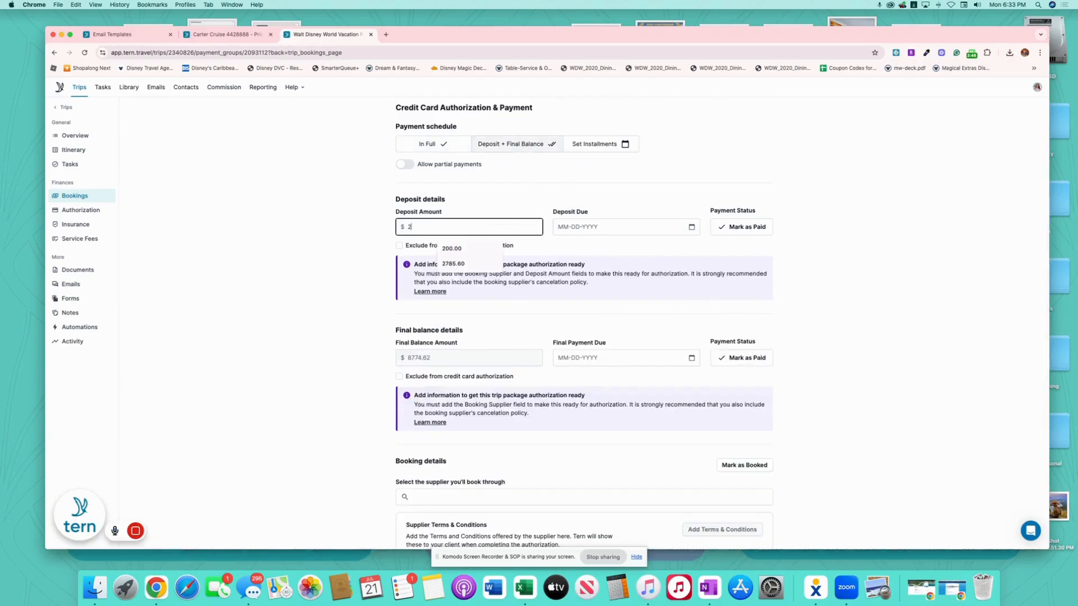
text(00.00)
click(692, 227)
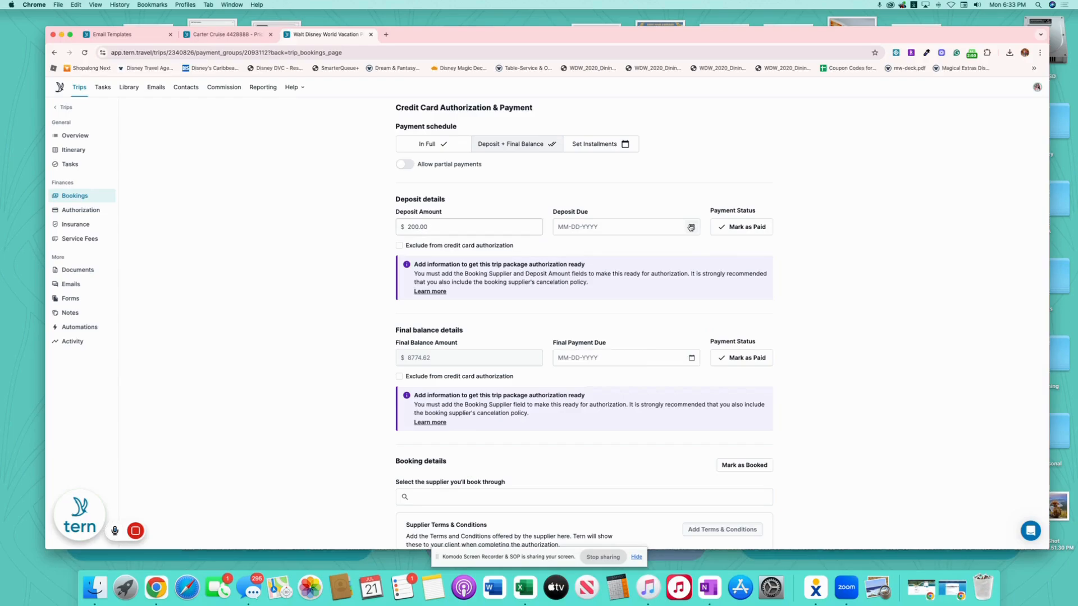
click(654, 352)
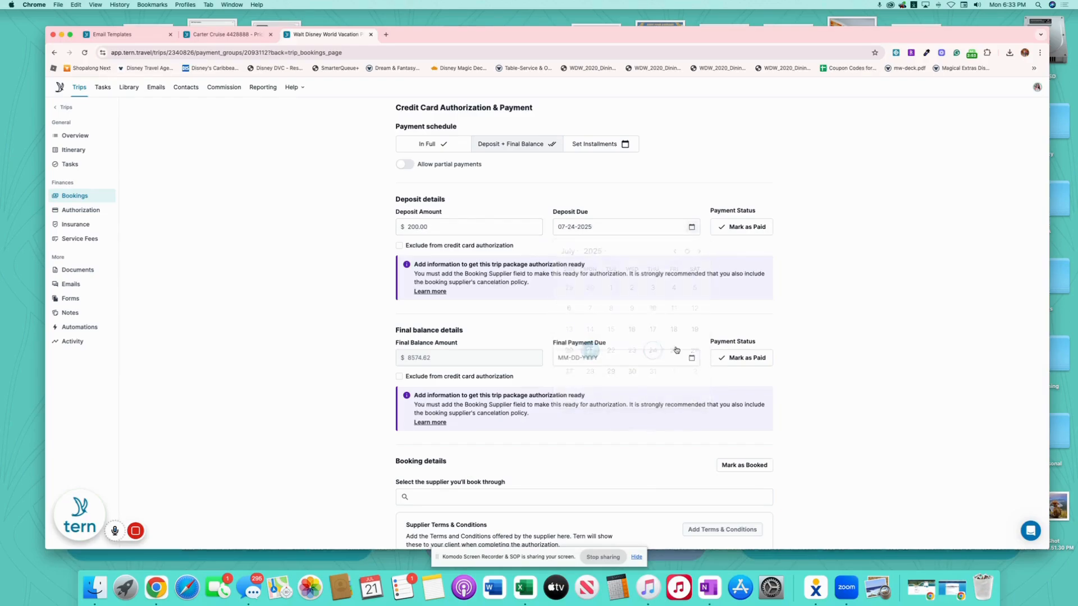
click(692, 357)
click(572, 382)
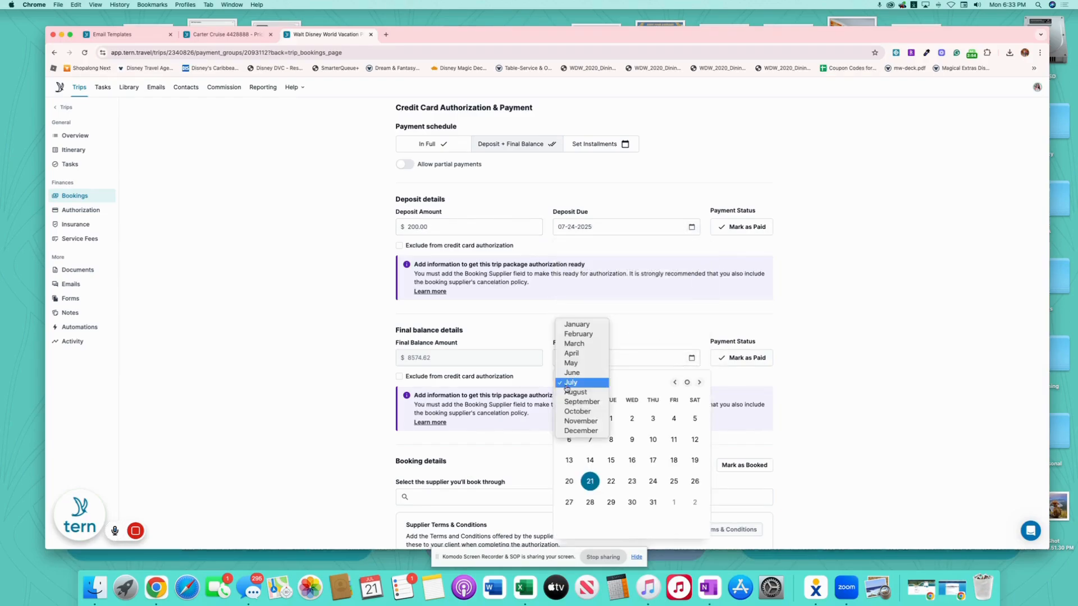
click(609, 422)
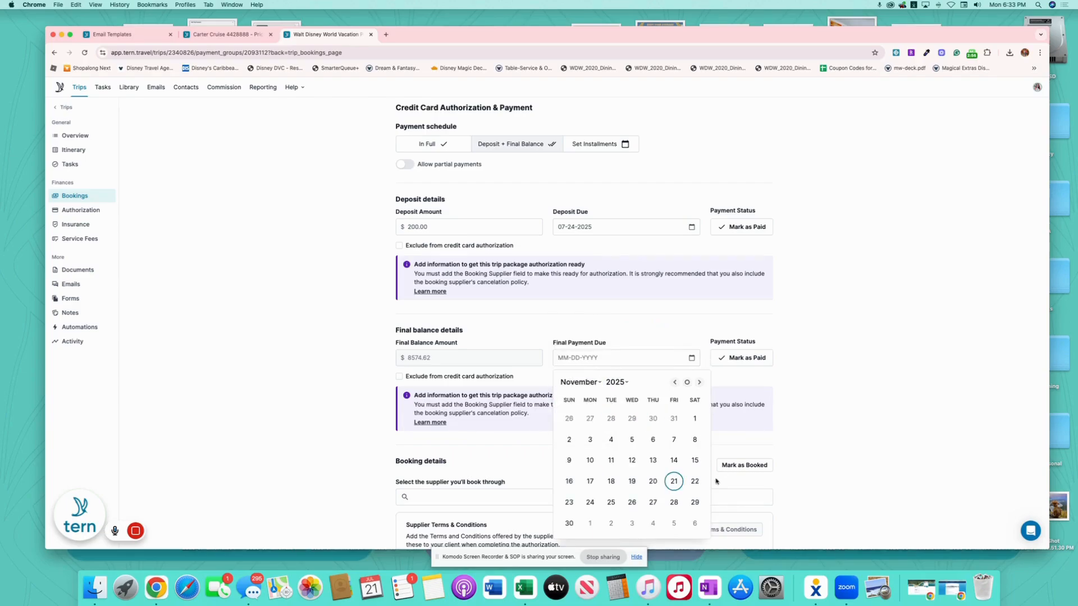
click(675, 383)
click(653, 439)
- Set the package supplier to Walt Disney Travel Company
scroll(780, 407, down, 3)
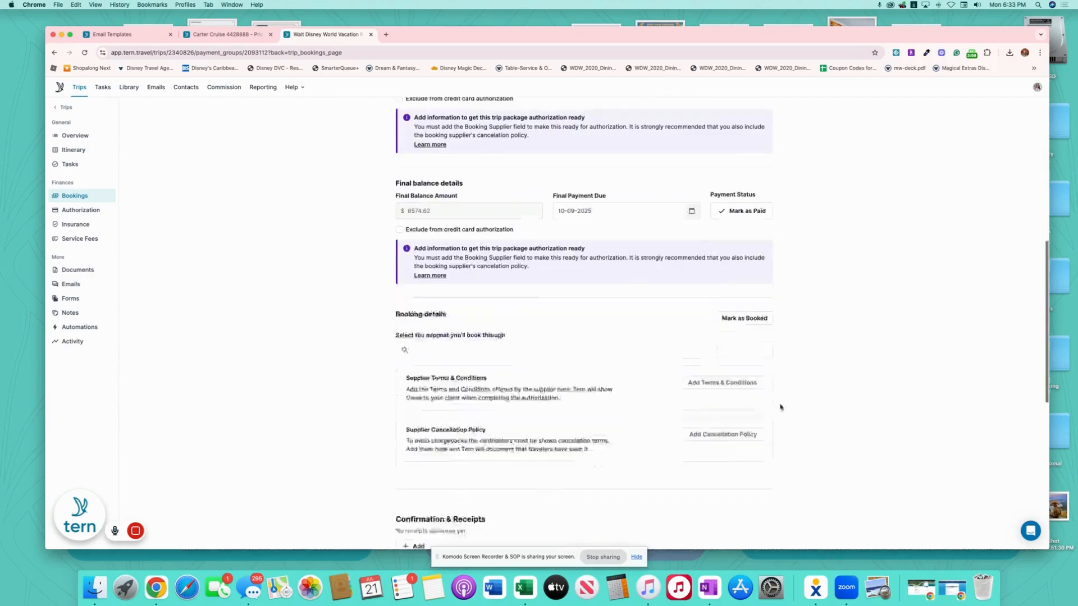
click(444, 332)
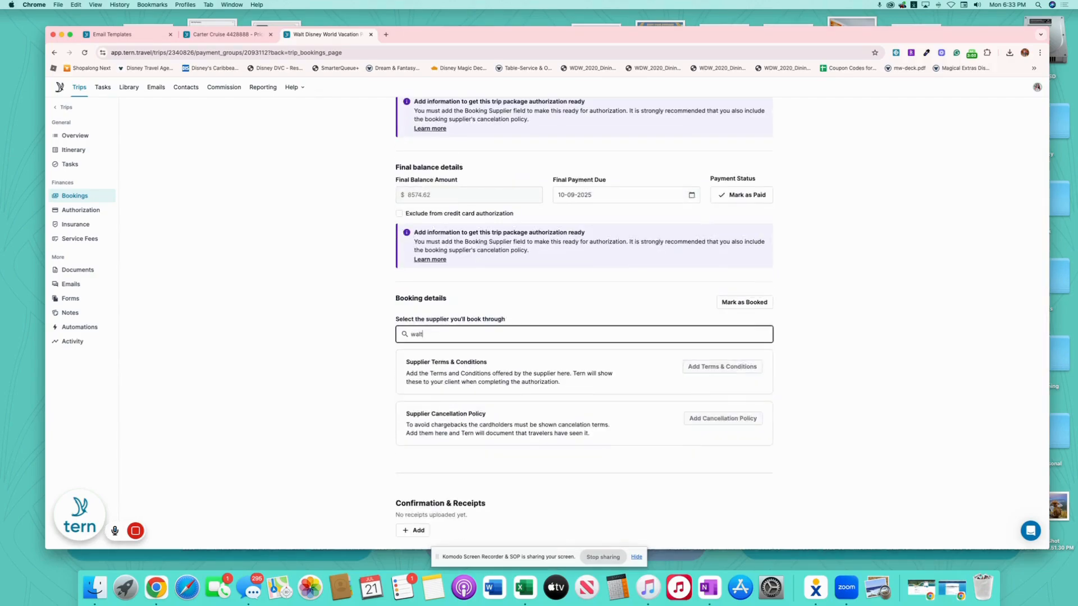
text(walt)
click(471, 510)
scroll(623, 362, up, 6)
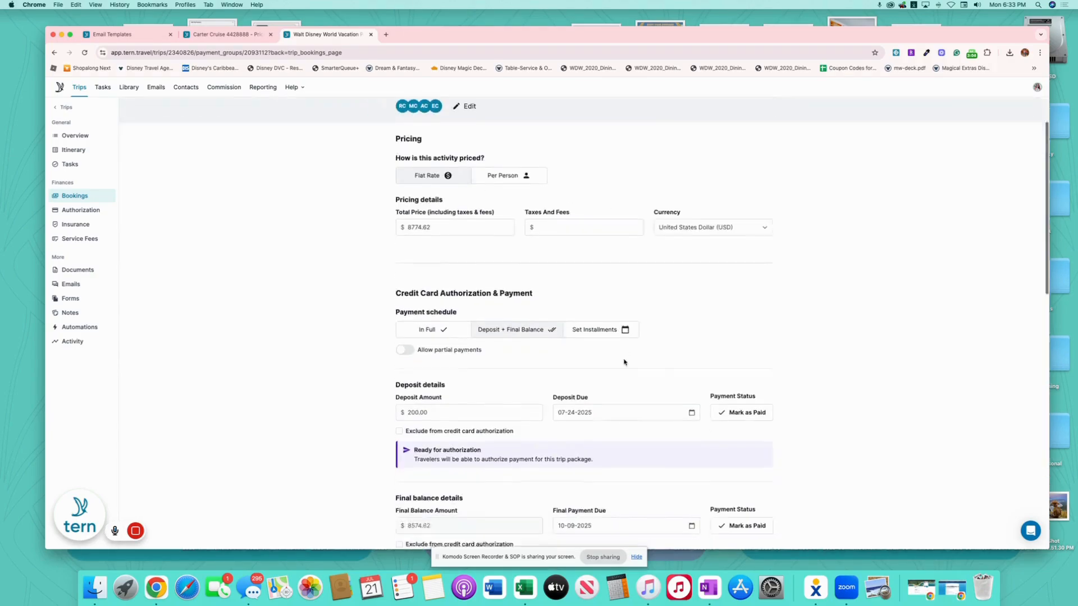
scroll(623, 362, down, 10)
- Enter a 711.74 USD expected commission dated November 15, 2025
click(439, 433)
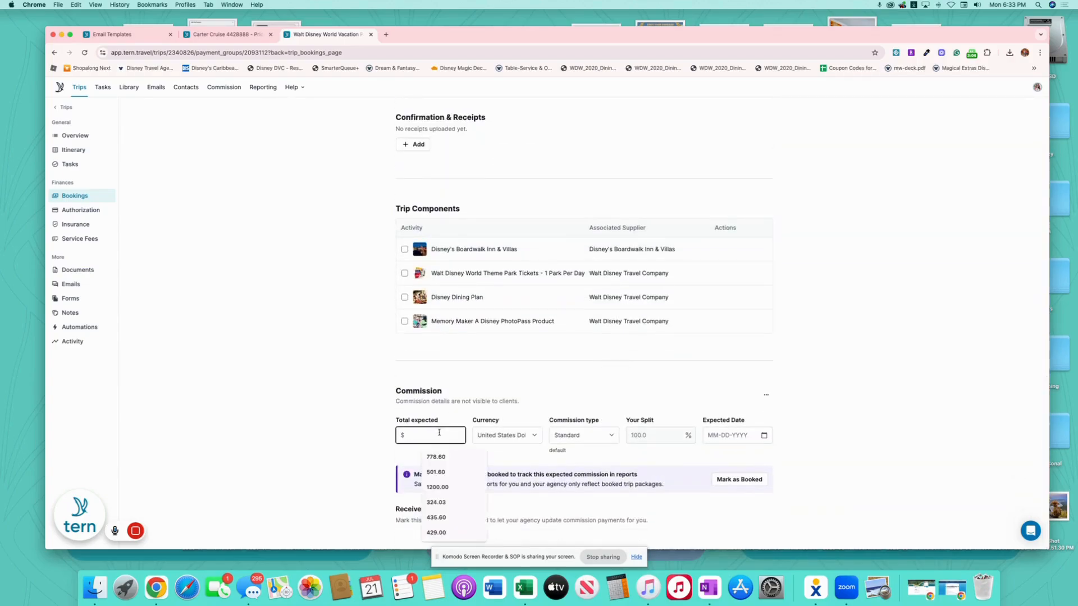
text(711.74)
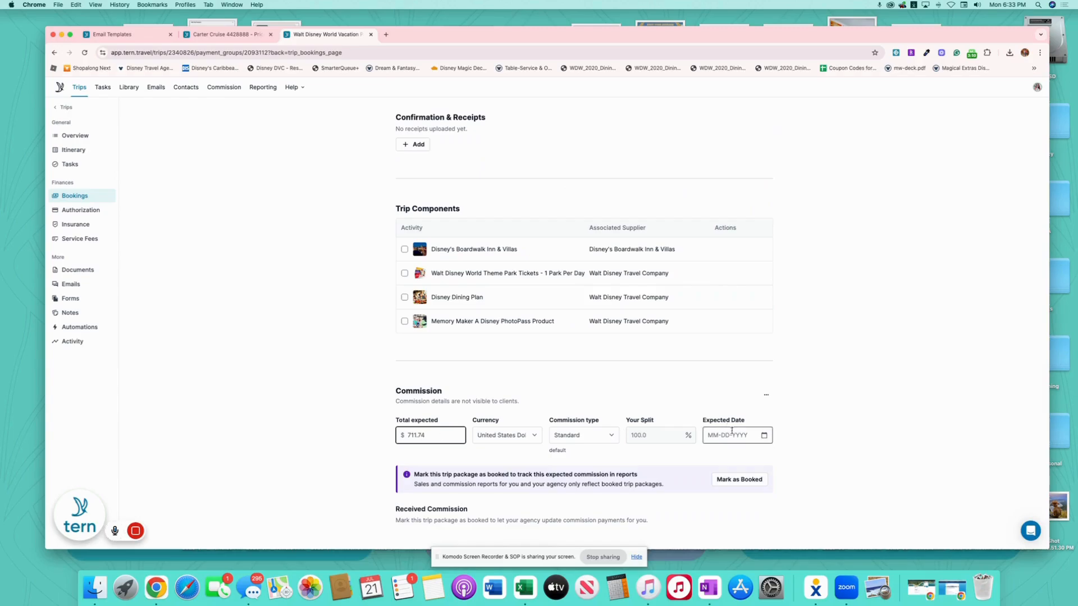
click(764, 435)
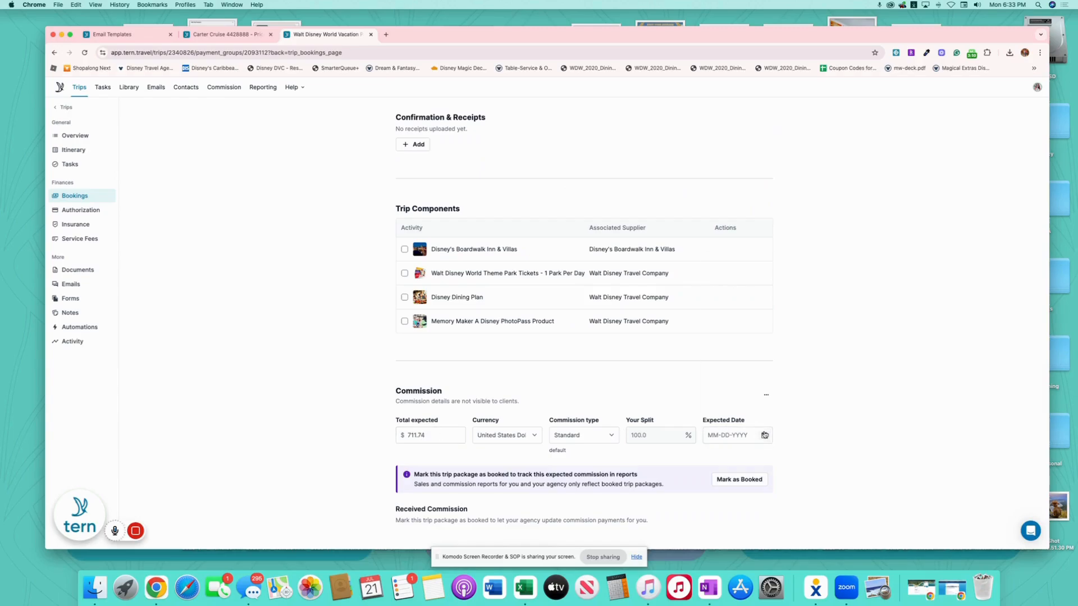
click(765, 435)
click(711, 268)
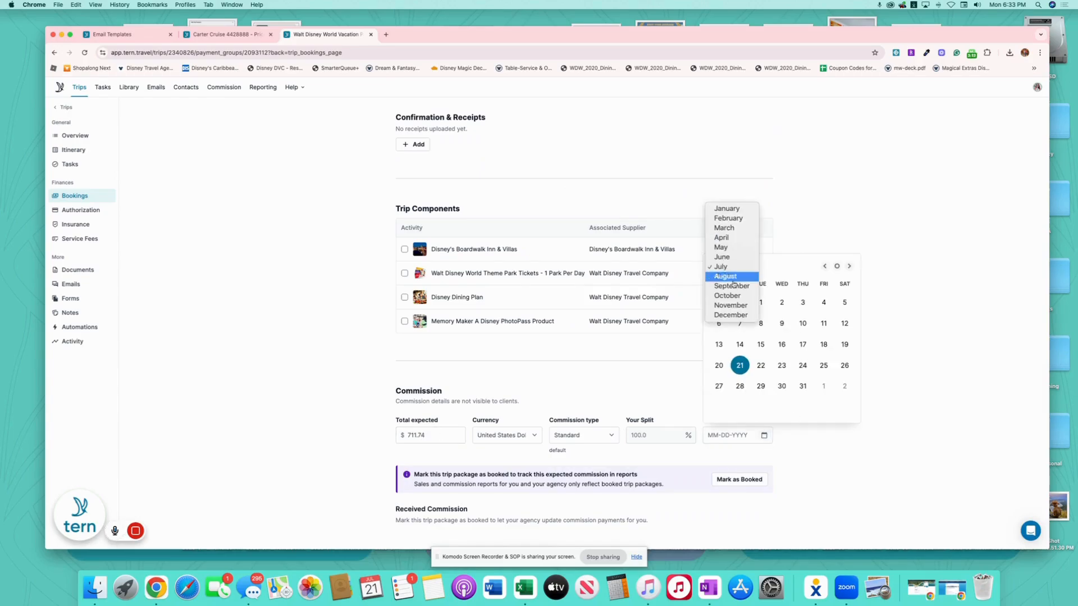
click(730, 303)
click(845, 344)
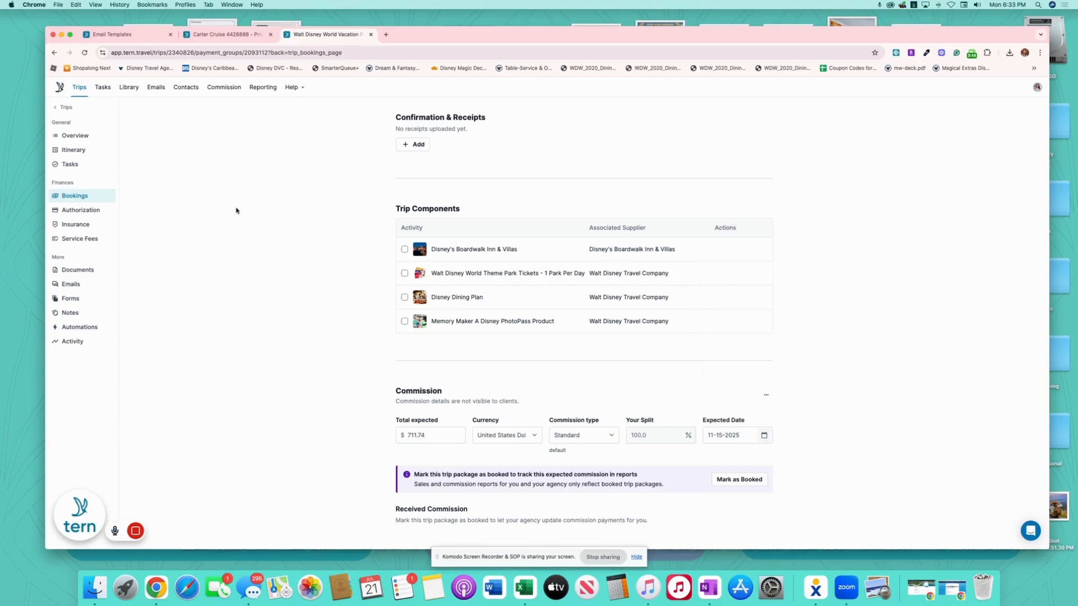
- Publish the trip from the itinerary board and fill the email with the WDW Quote template
click(74, 134)
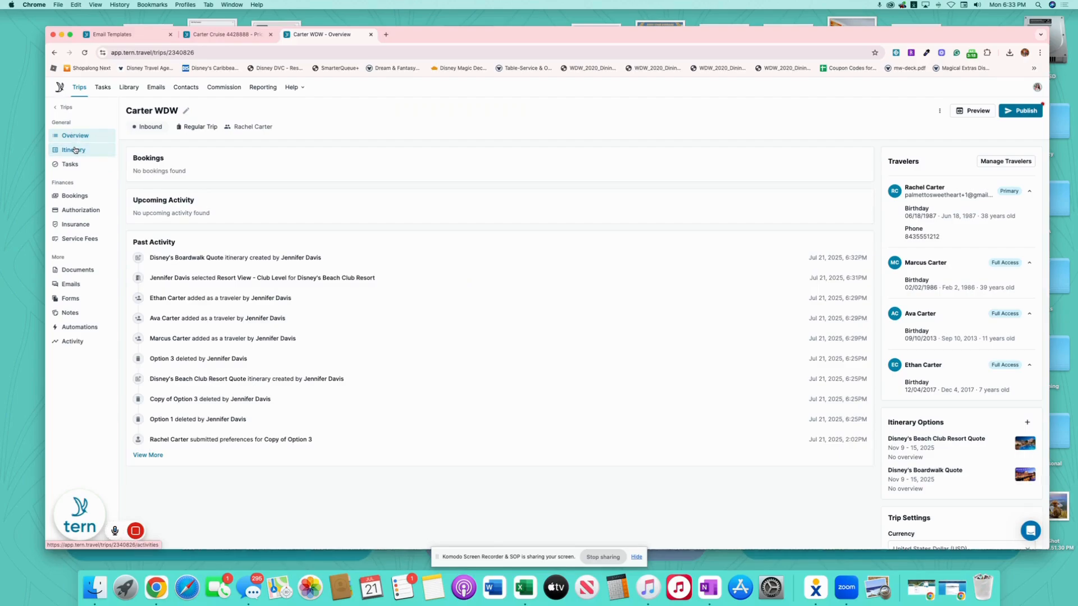
click(74, 150)
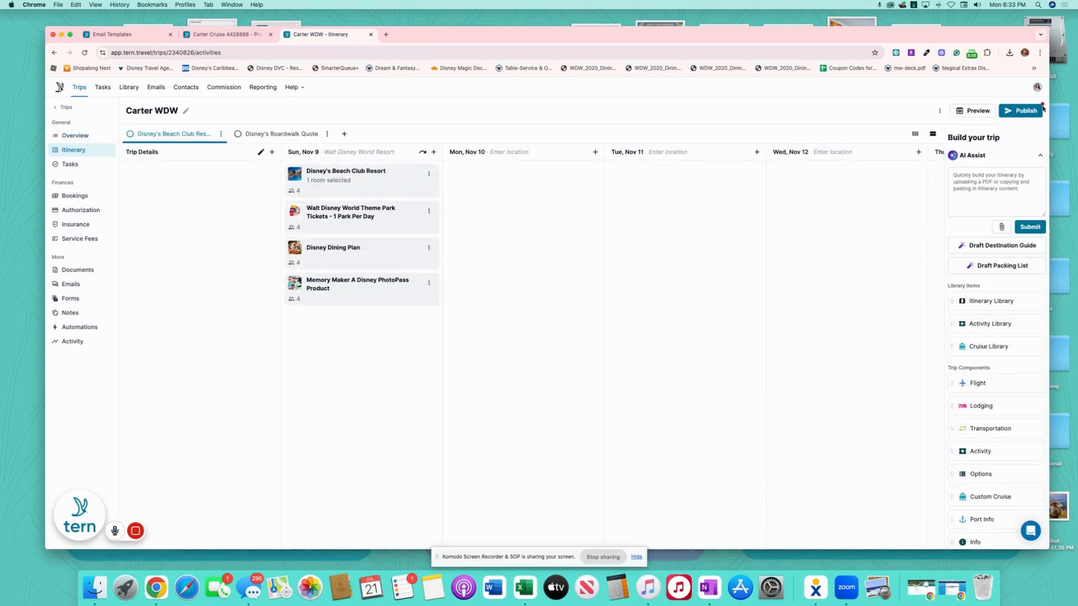
click(1022, 110)
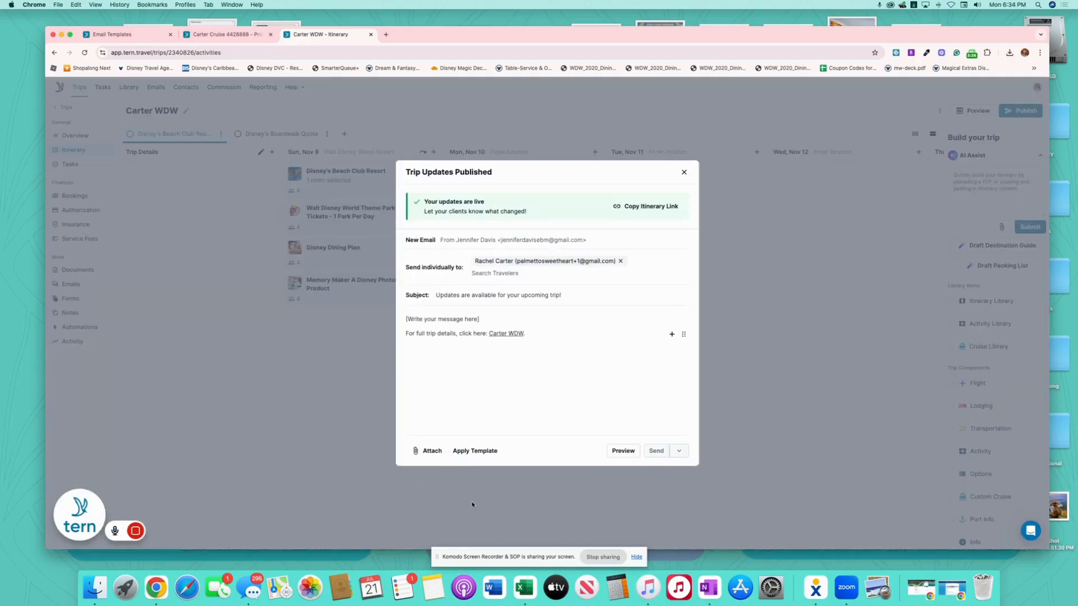
click(477, 451)
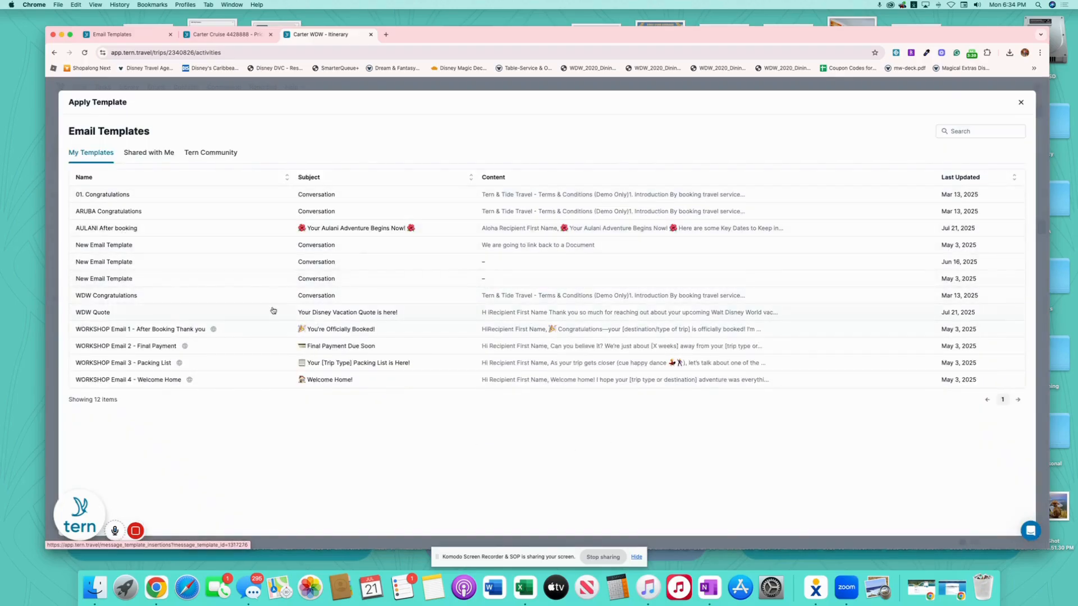
click(824, 319)
- Delete the 'Want to Customize It Further?' add-ons block and send the quote email
scroll(618, 359, down, 5)
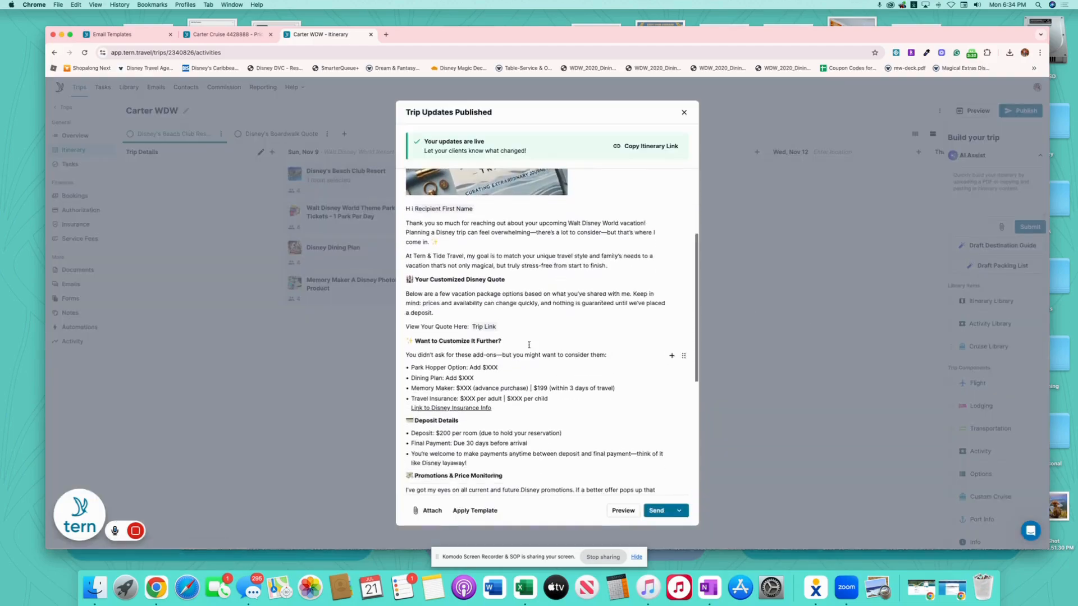
drag(533, 397, 410, 331)
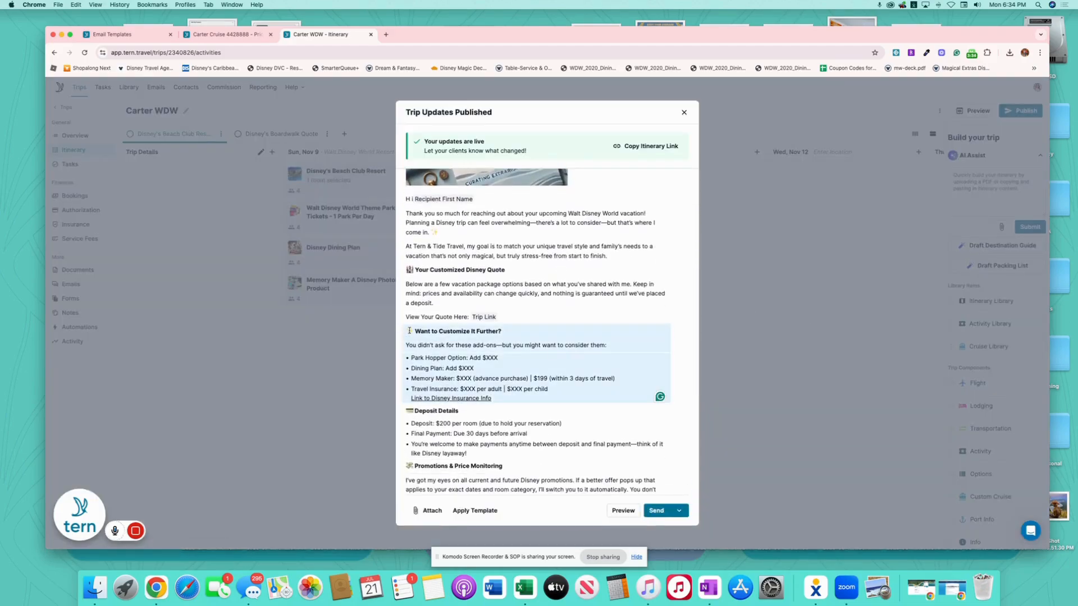
key(BackSpace)
click(662, 508)
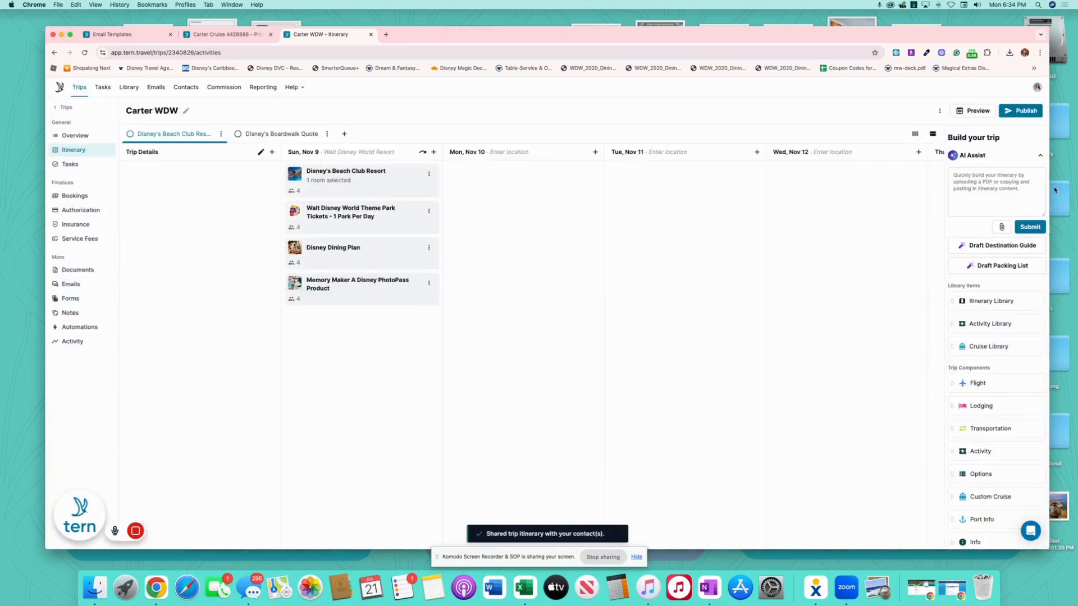
- Publish the latest changes, then open the Beach Club Resort Quote in the client's window
click(1023, 113)
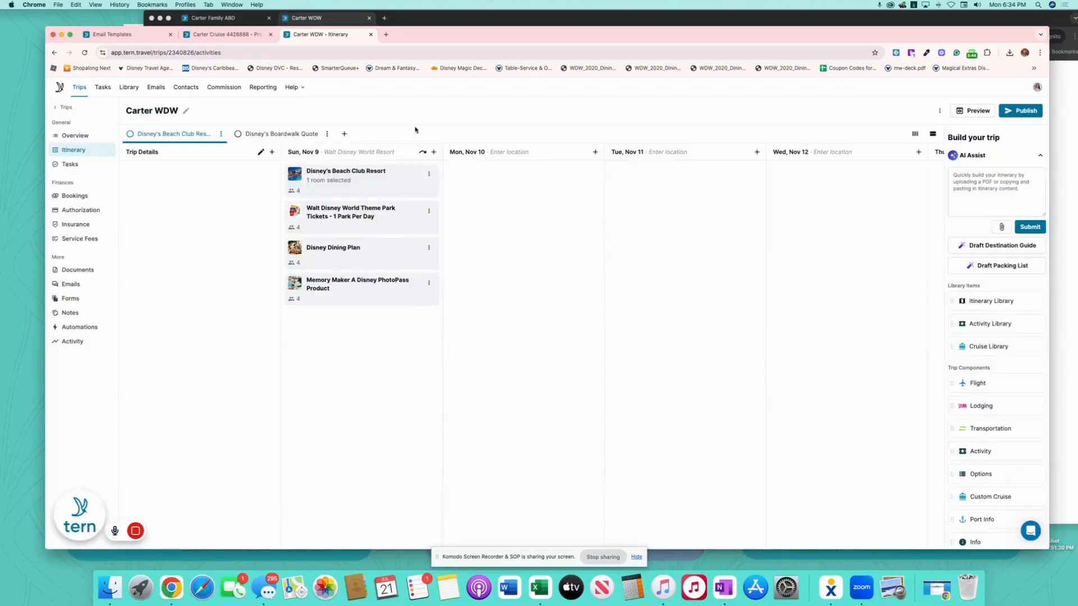
click(459, 22)
scroll(363, 449, down, 3)
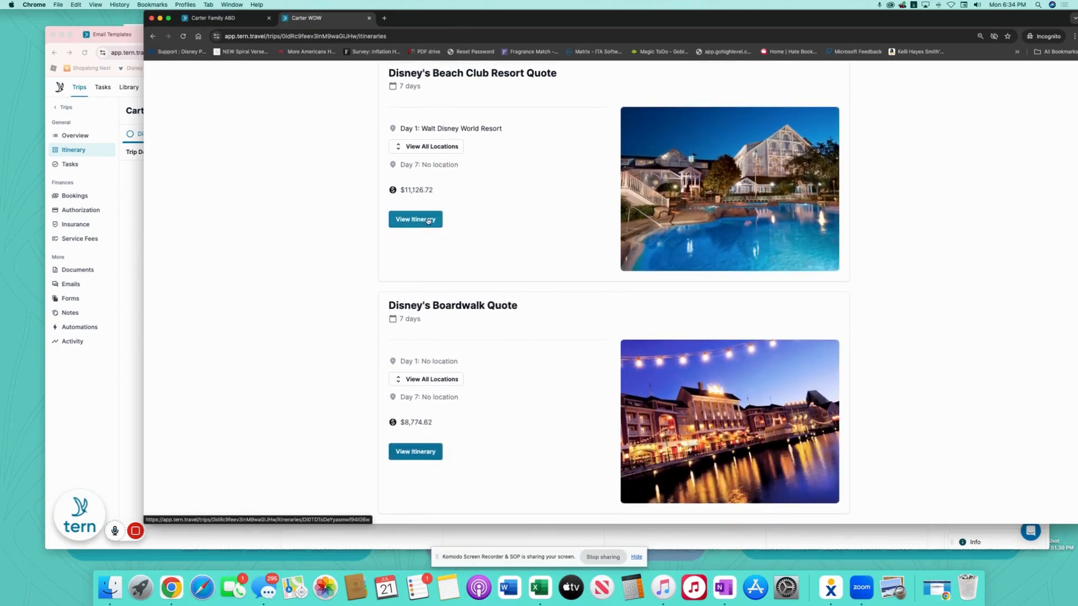
scroll(499, 245, up, 8)
scroll(502, 248, down, 3)
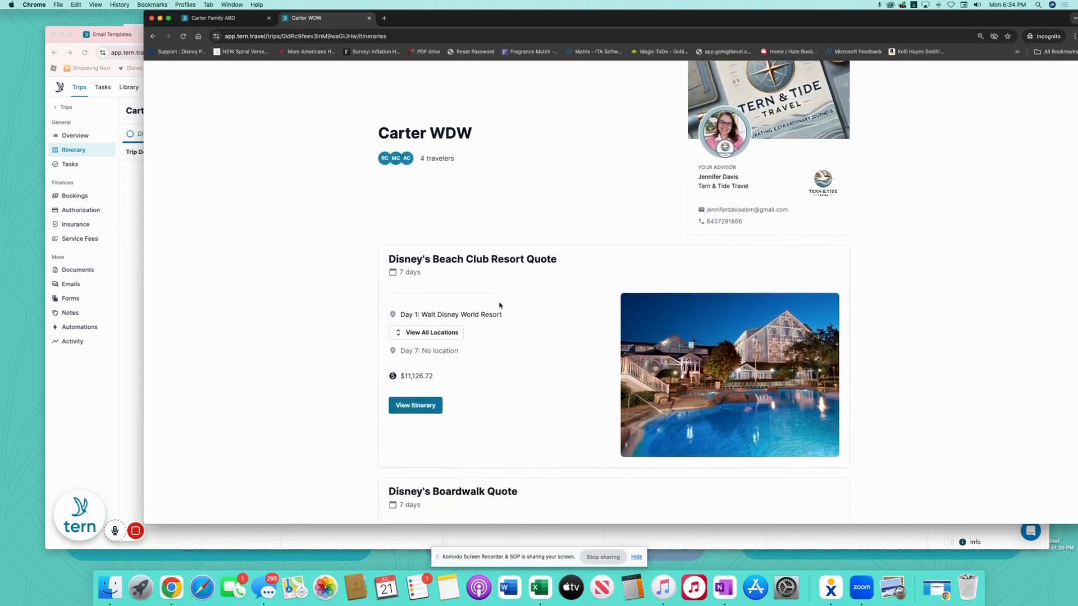
click(412, 374)
- Approve the Beach Club Resort Quote itinerary as the client
scroll(551, 363, down, 10)
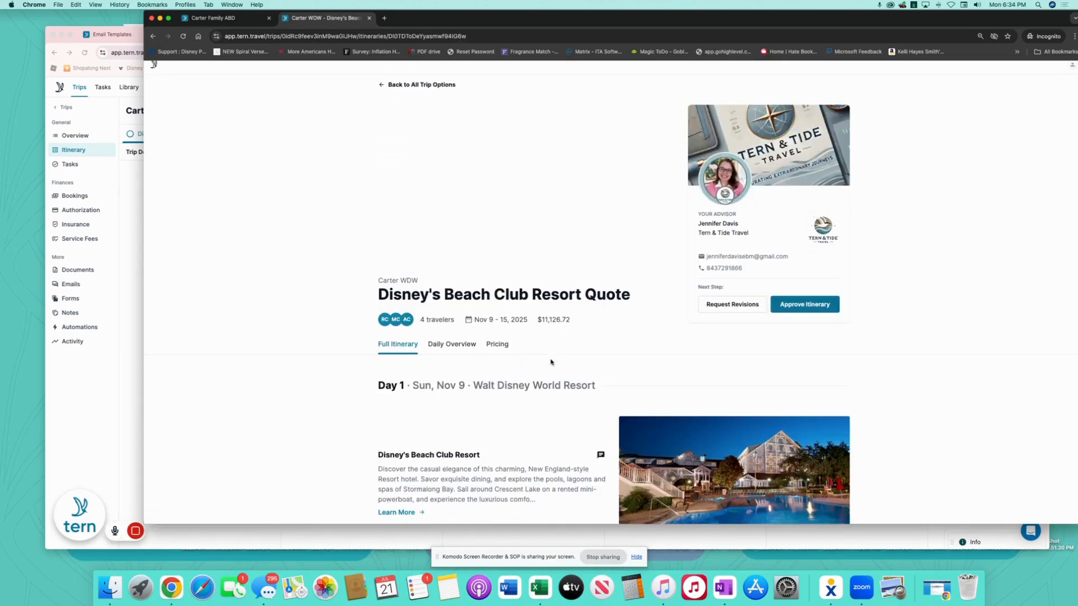
scroll(551, 363, up, 10)
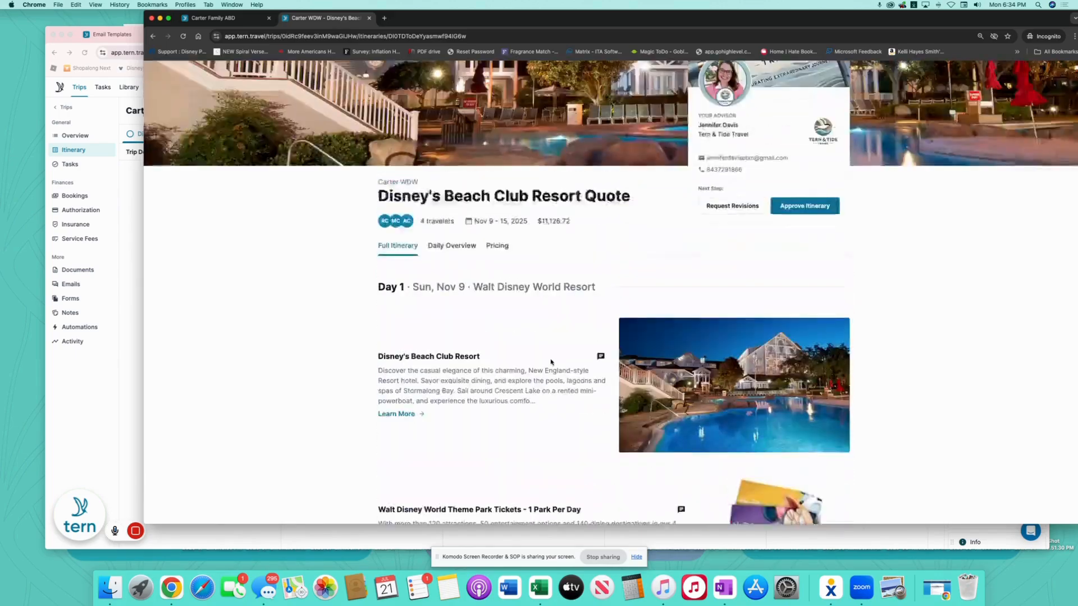
scroll(556, 383, down, 10)
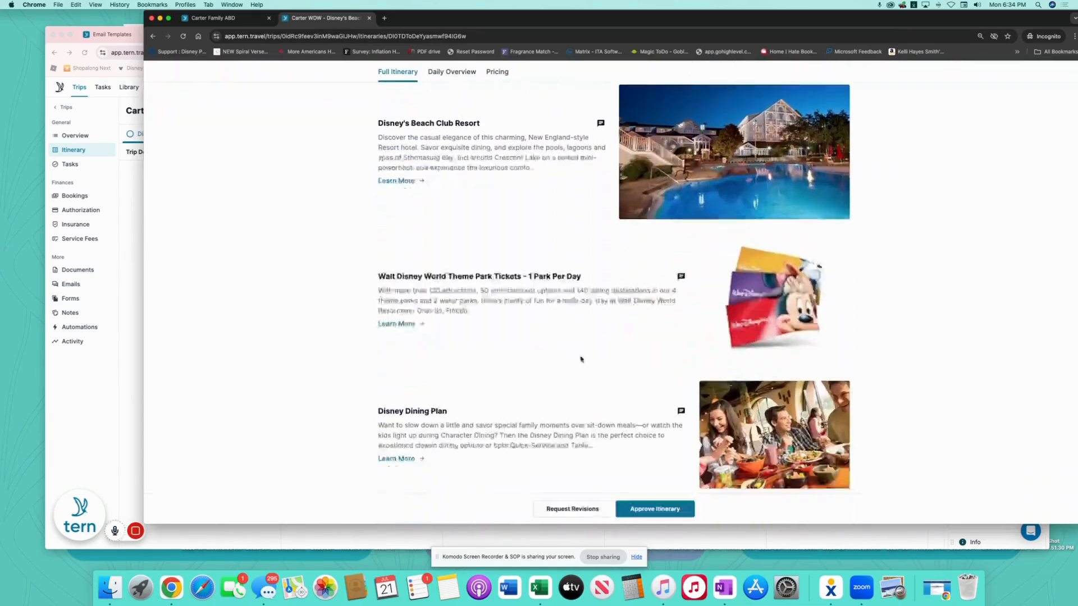
click(657, 486)
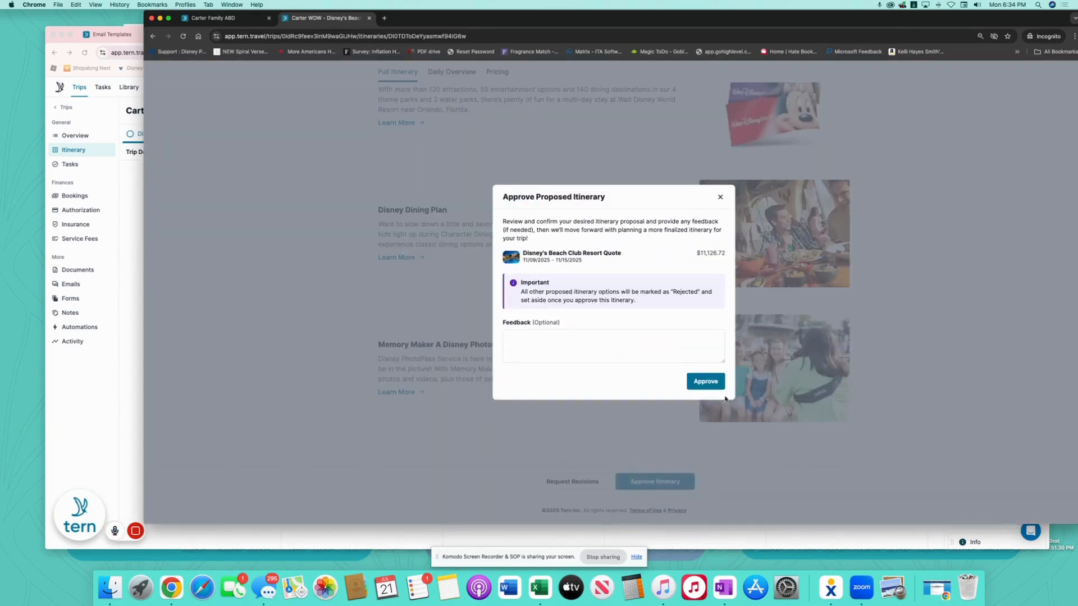
click(706, 386)
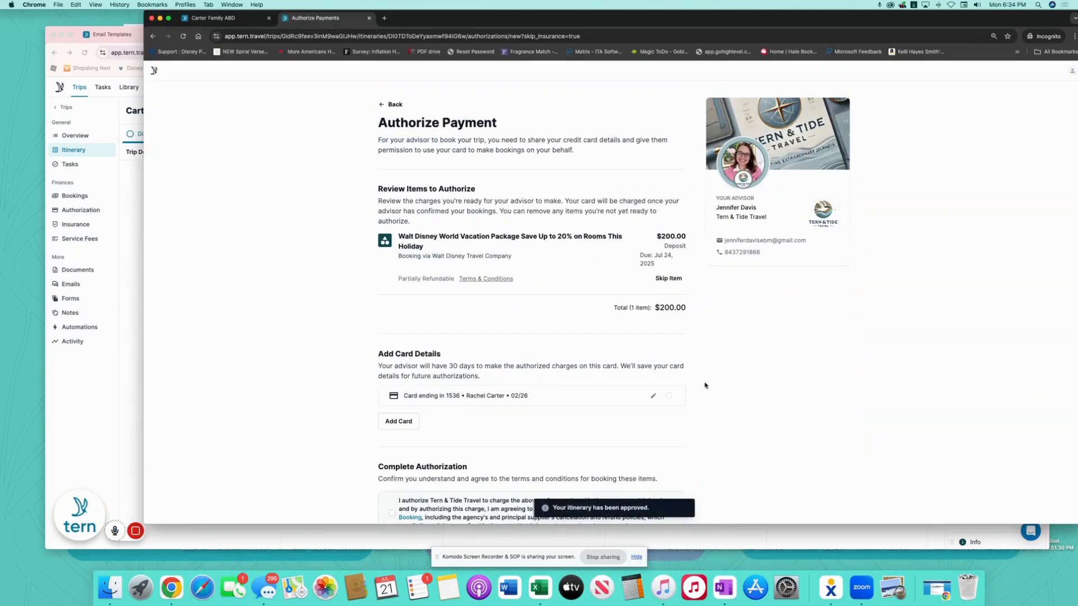
- Submit the $200 deposit authorization on the saved card, accepting terms and e-signing with the client's name
click(668, 396)
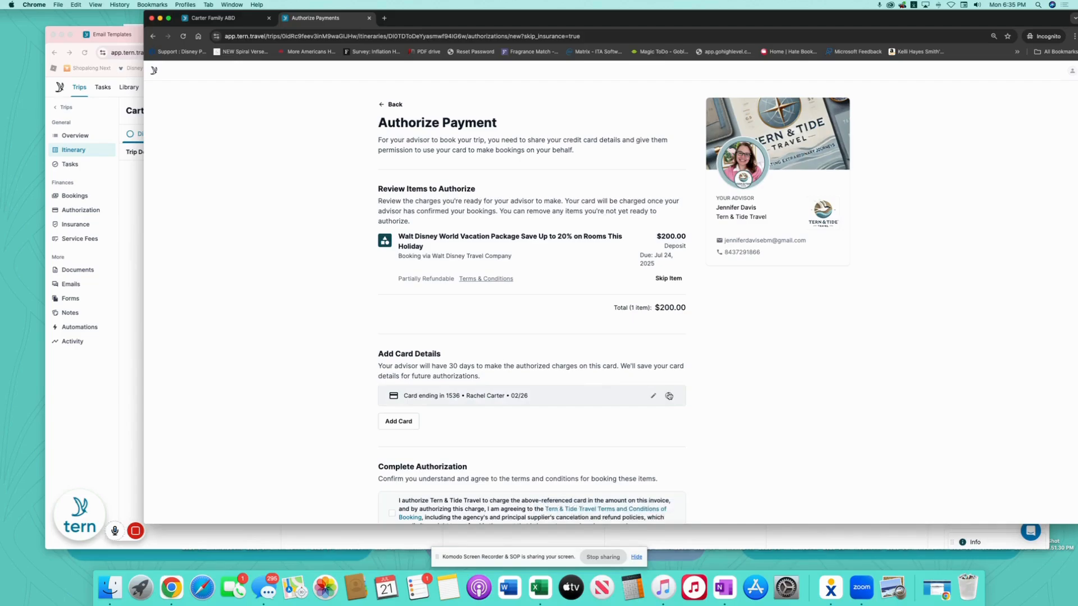
scroll(505, 337, down, 5)
click(391, 289)
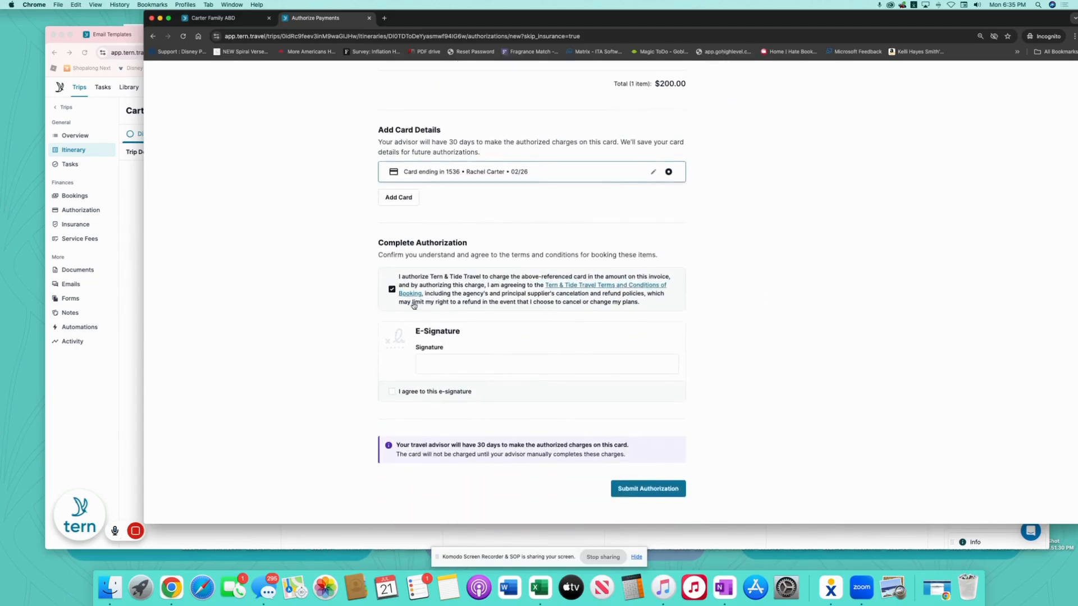
click(457, 361)
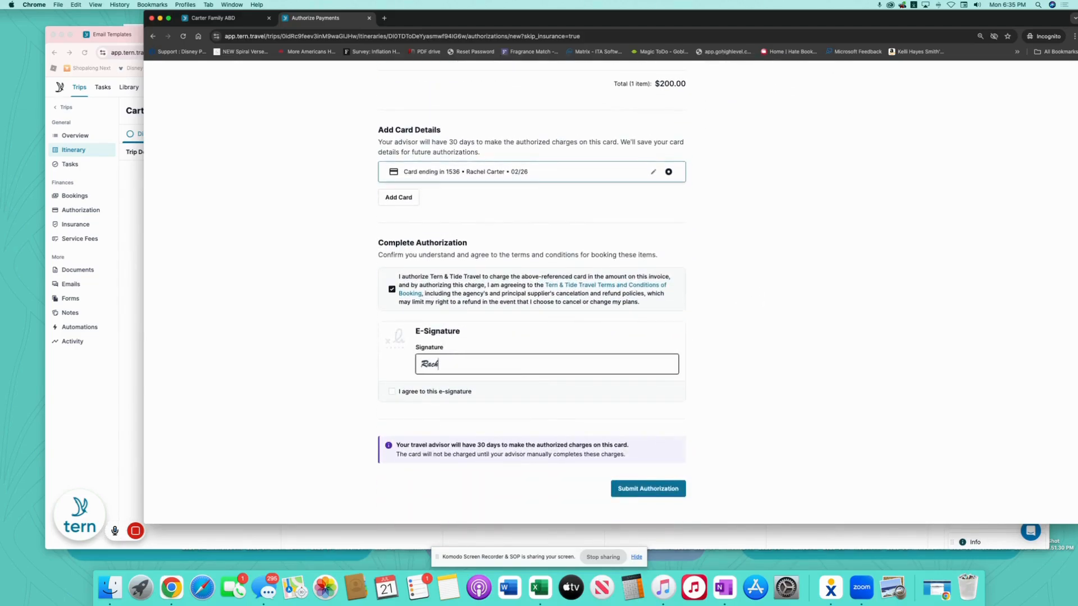
click(406, 391)
click(671, 489)
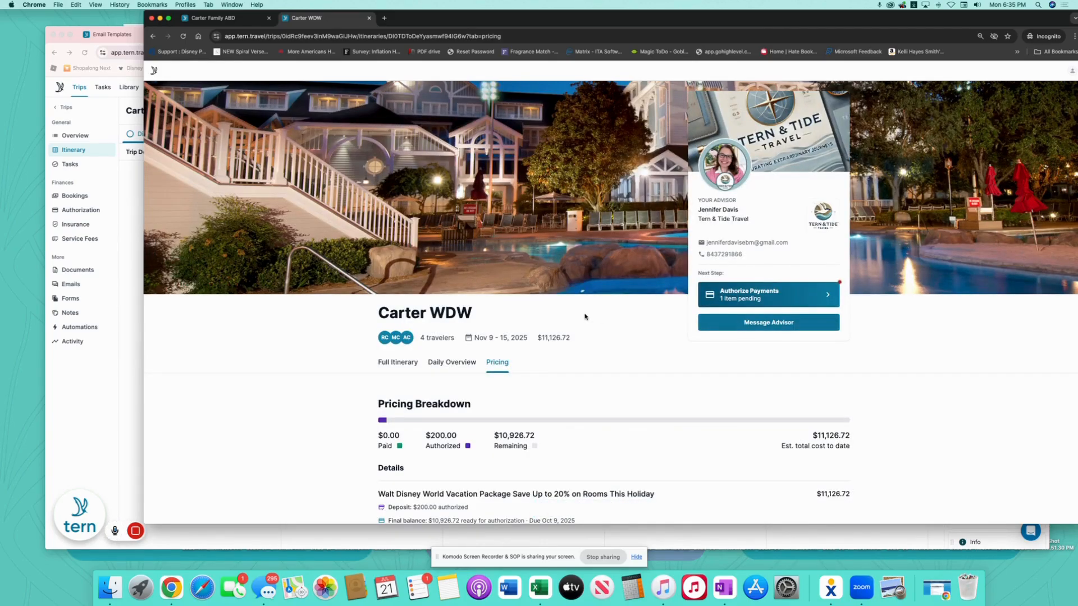
- Bring the agent-side Carter WDW itinerary window back to the front
click(138, 193)
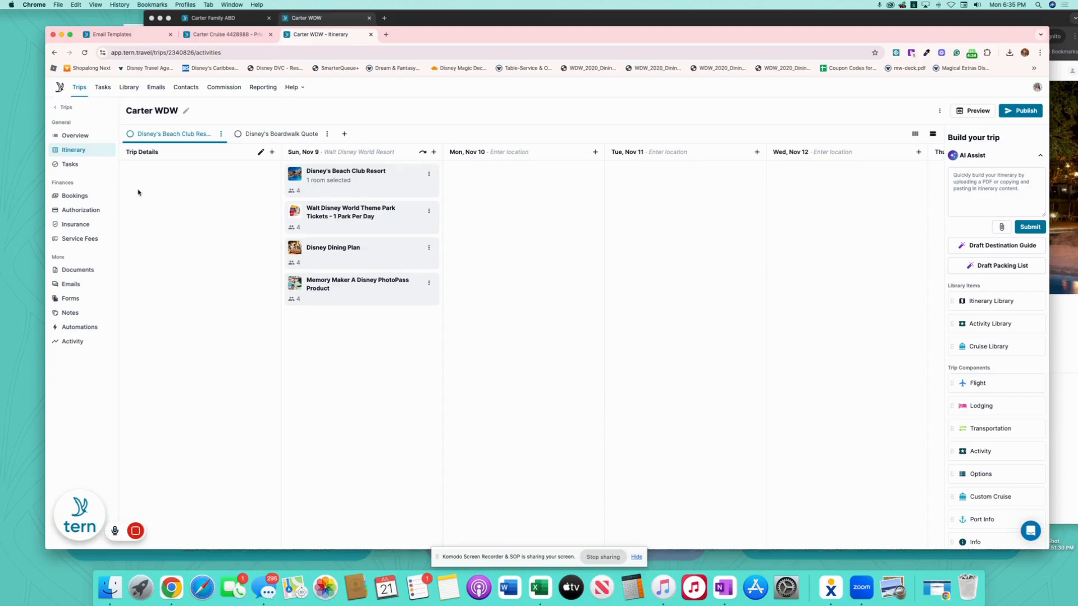
mouse_move(136, 533)
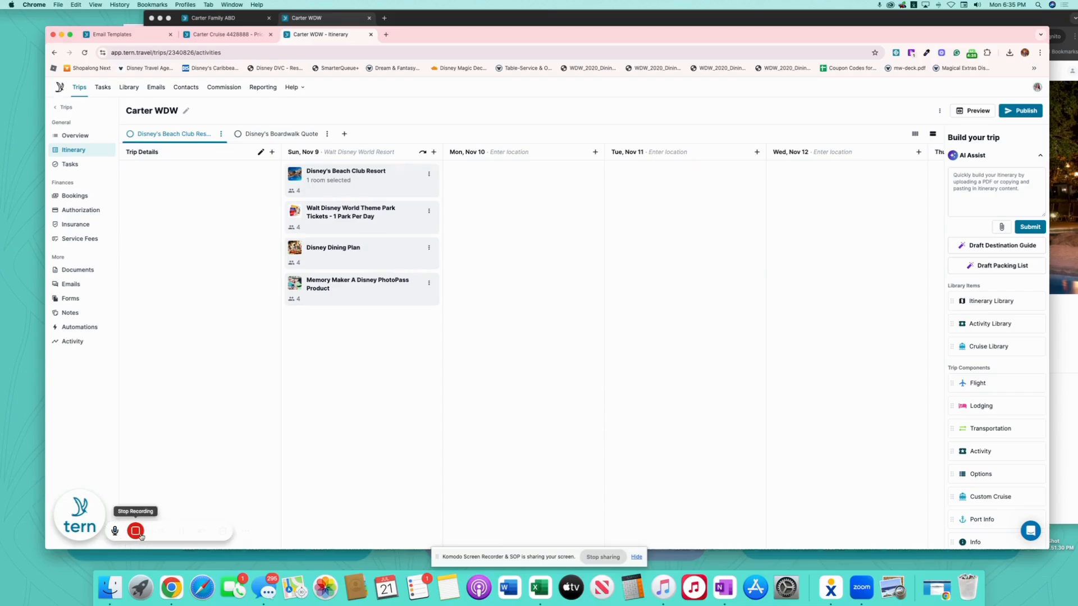